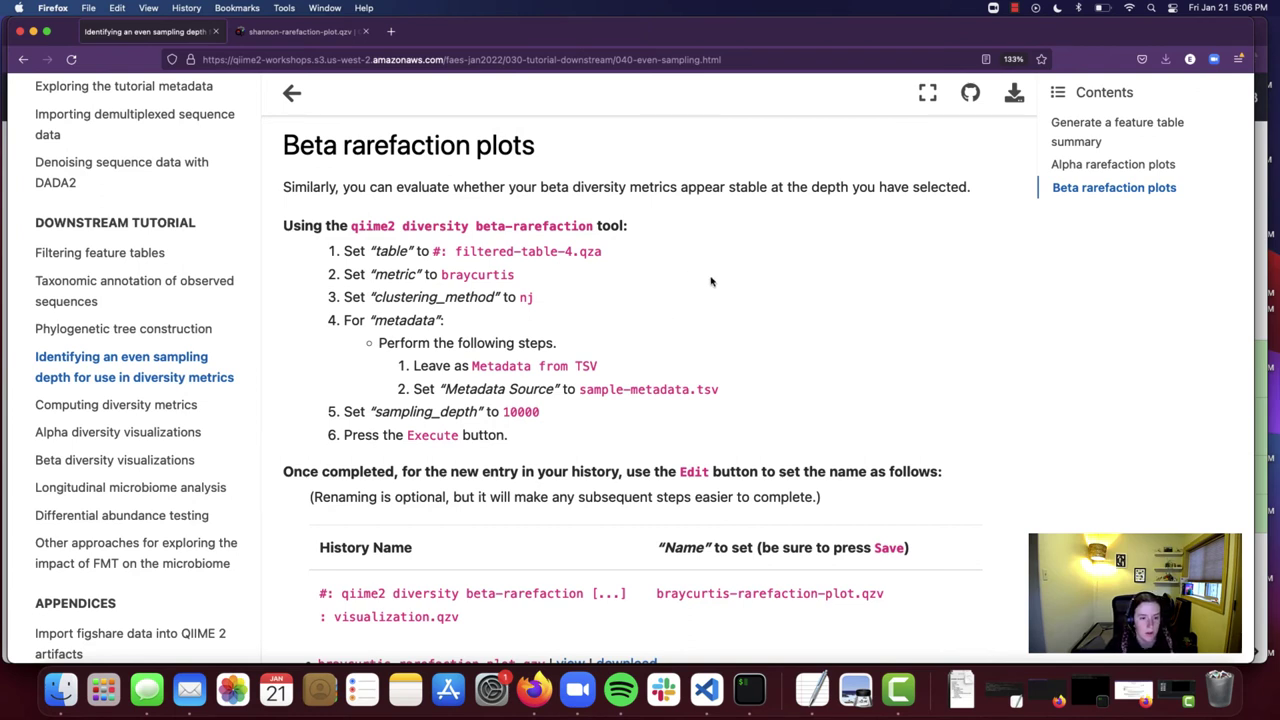
Review the tutorial's alpha rarefaction section and the settings it lists for the qiime2 diversity beta-rarefaction tool
scroll(712, 281, "up", 10)
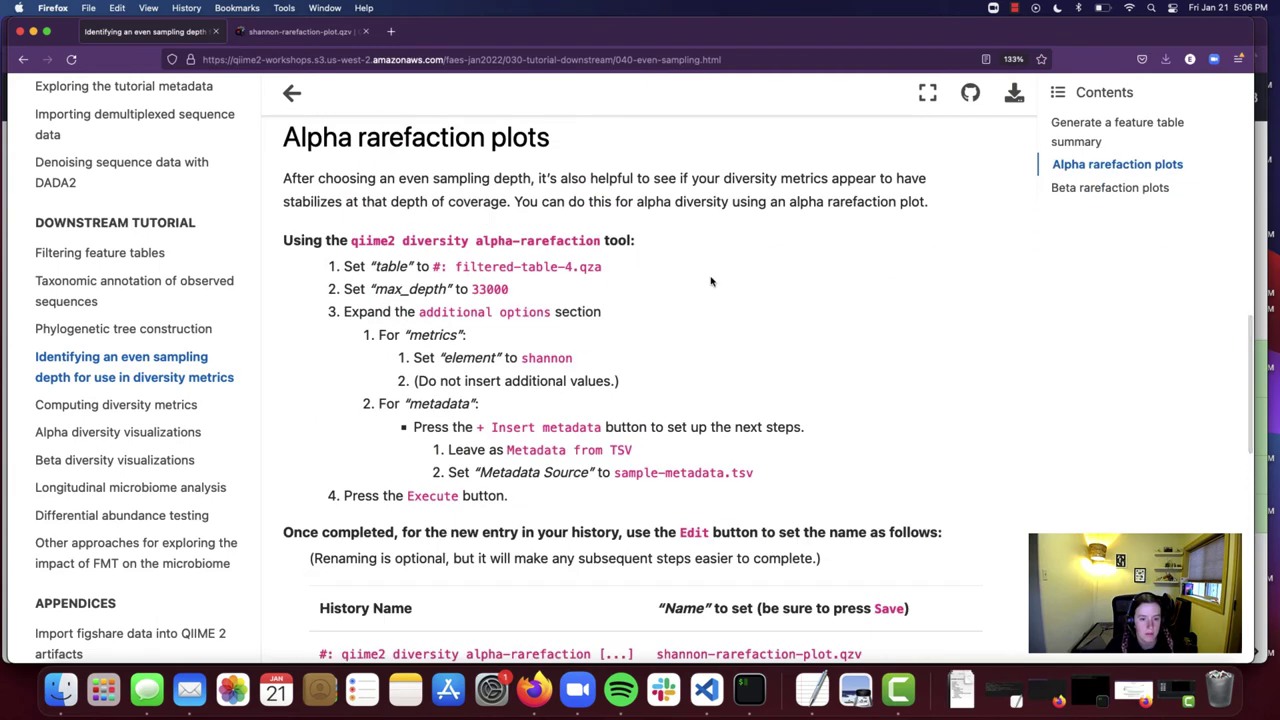
left_click_drag(284, 137, 670, 155)
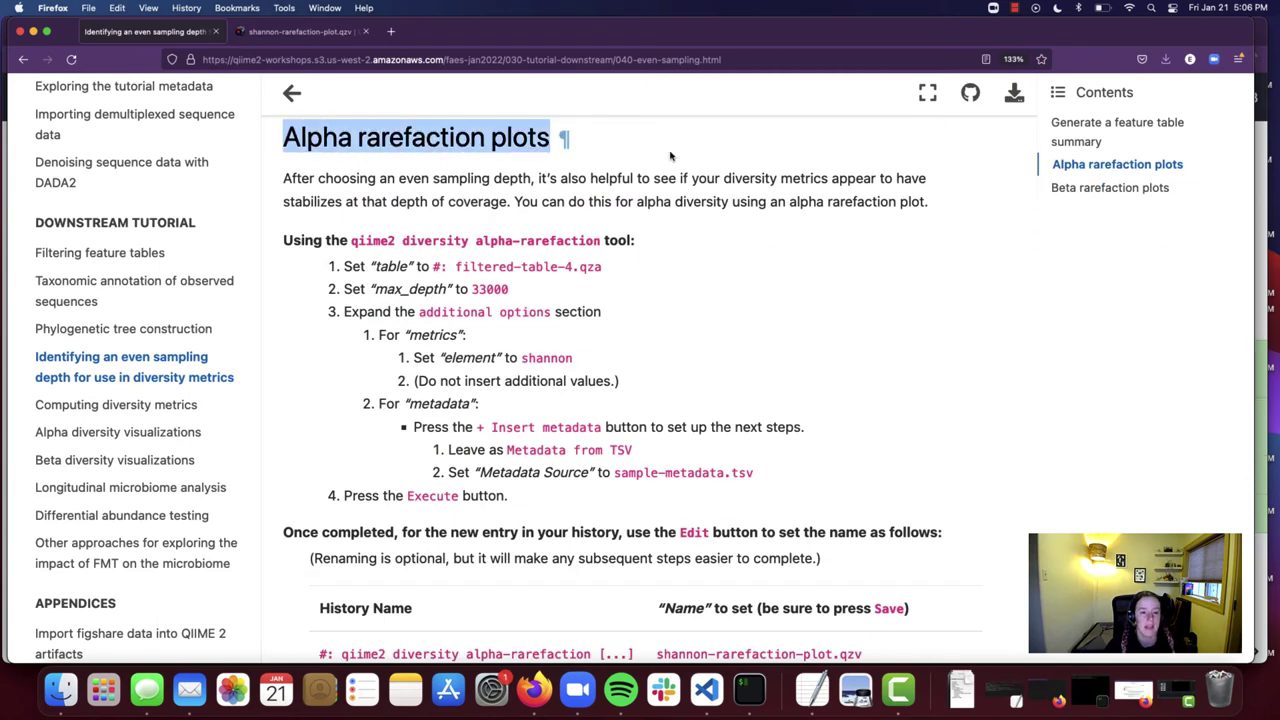
scroll(778, 290, "down", 5)
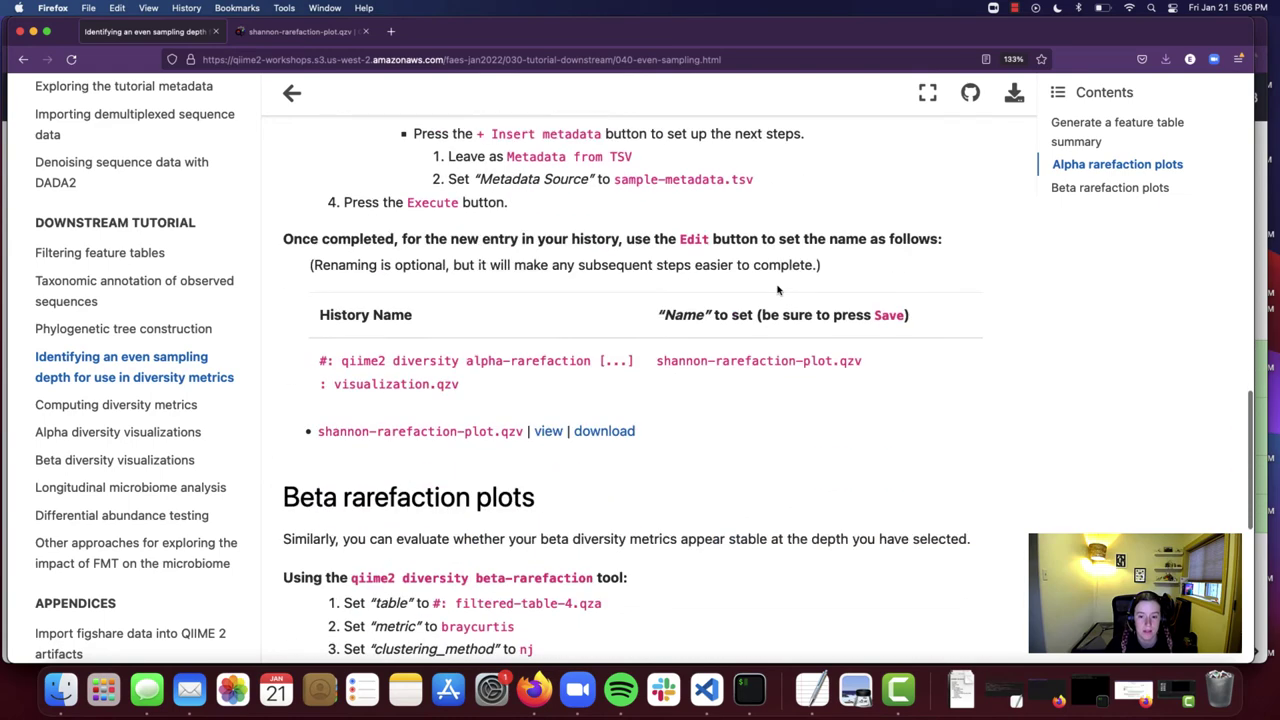
scroll(778, 290, "down", 6)
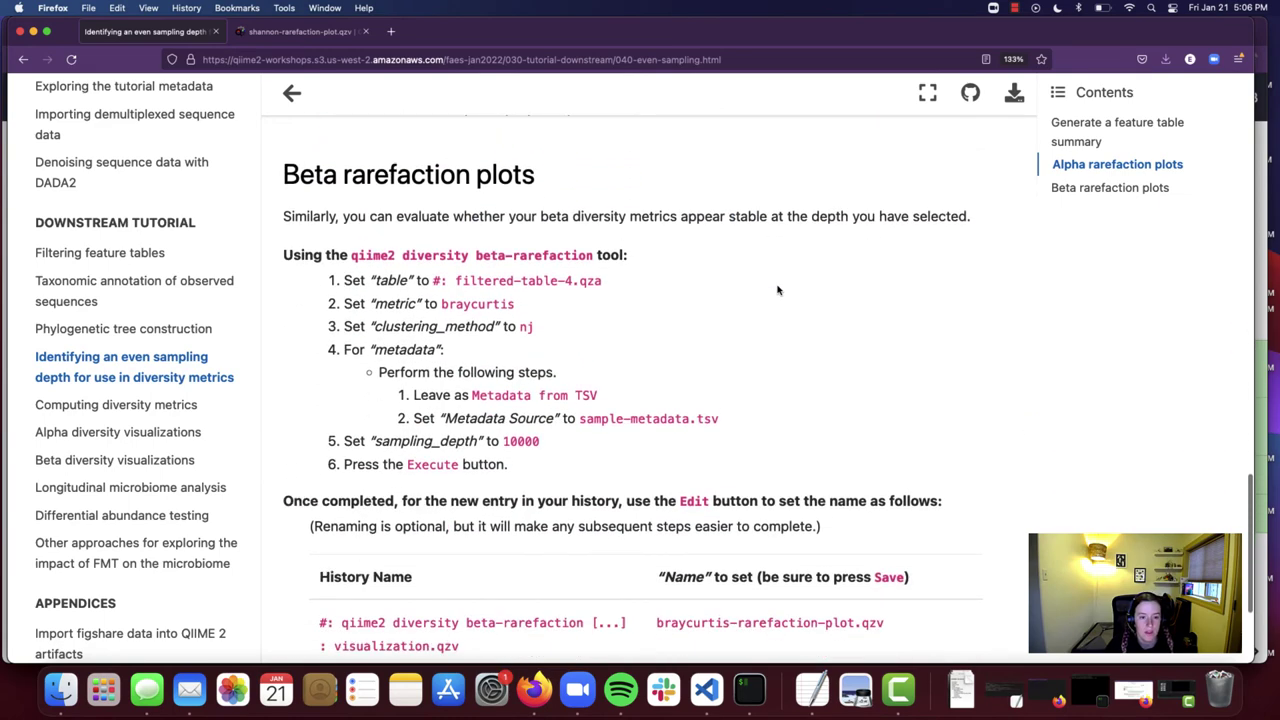
triple_click(372, 176)
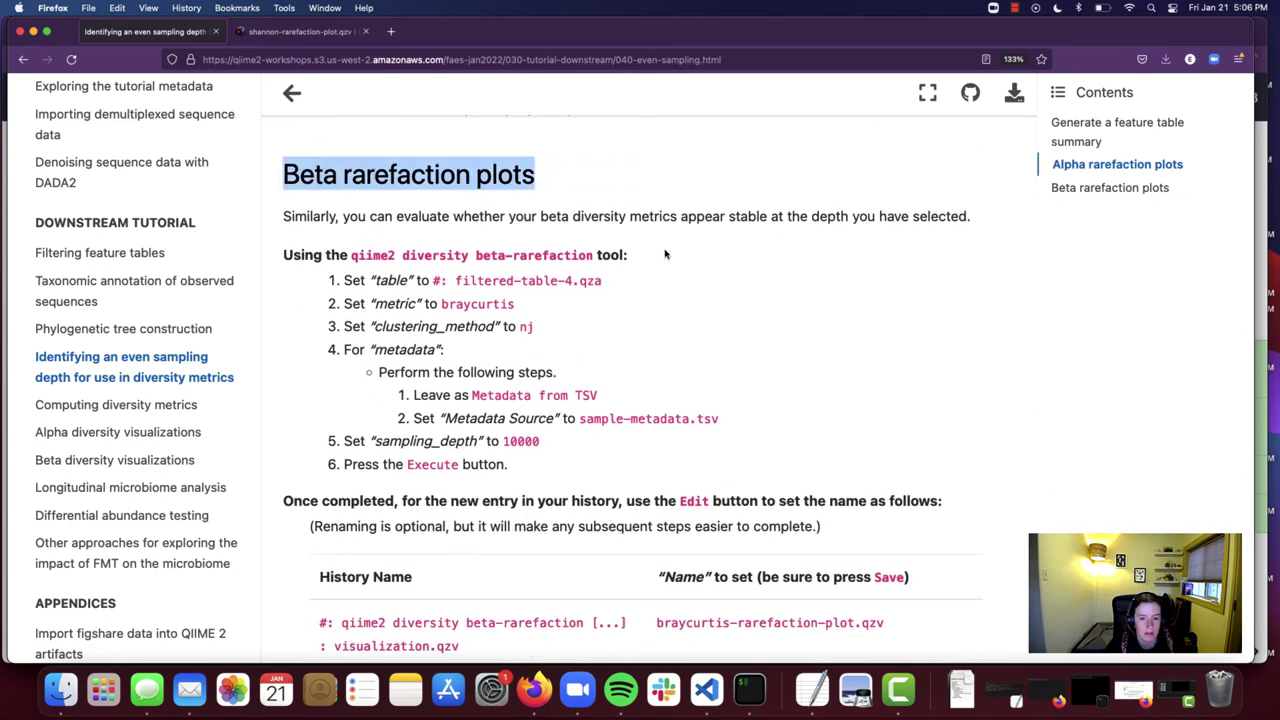
left_click(385, 193)
scroll(385, 193, "down", 1)
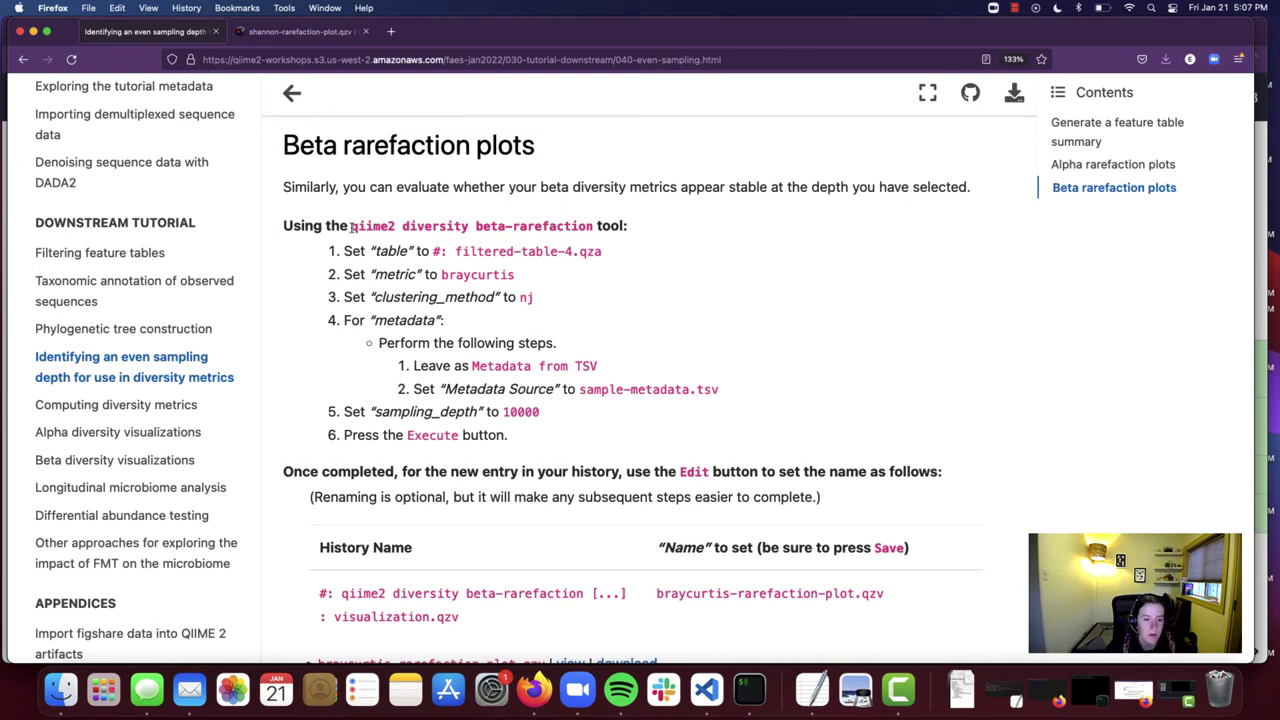
left_click_drag(352, 227, 597, 231)
left_click(684, 236)
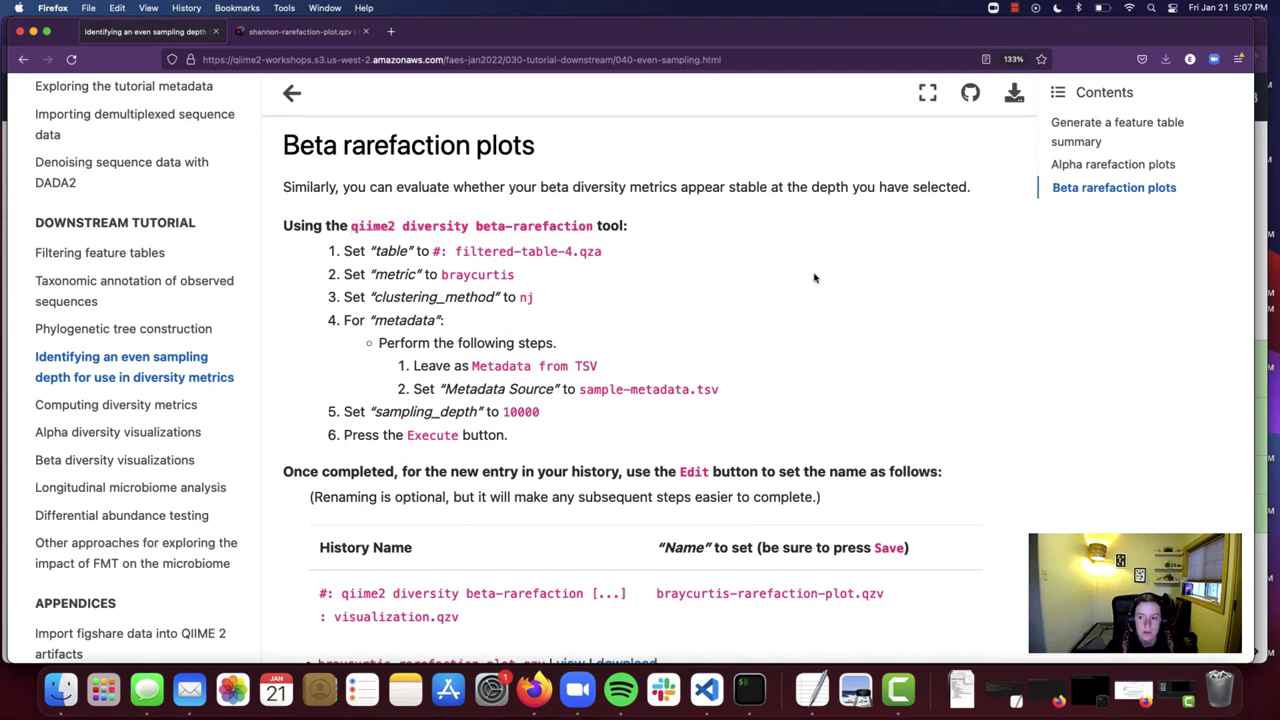
scroll(815, 278, "up", 1)
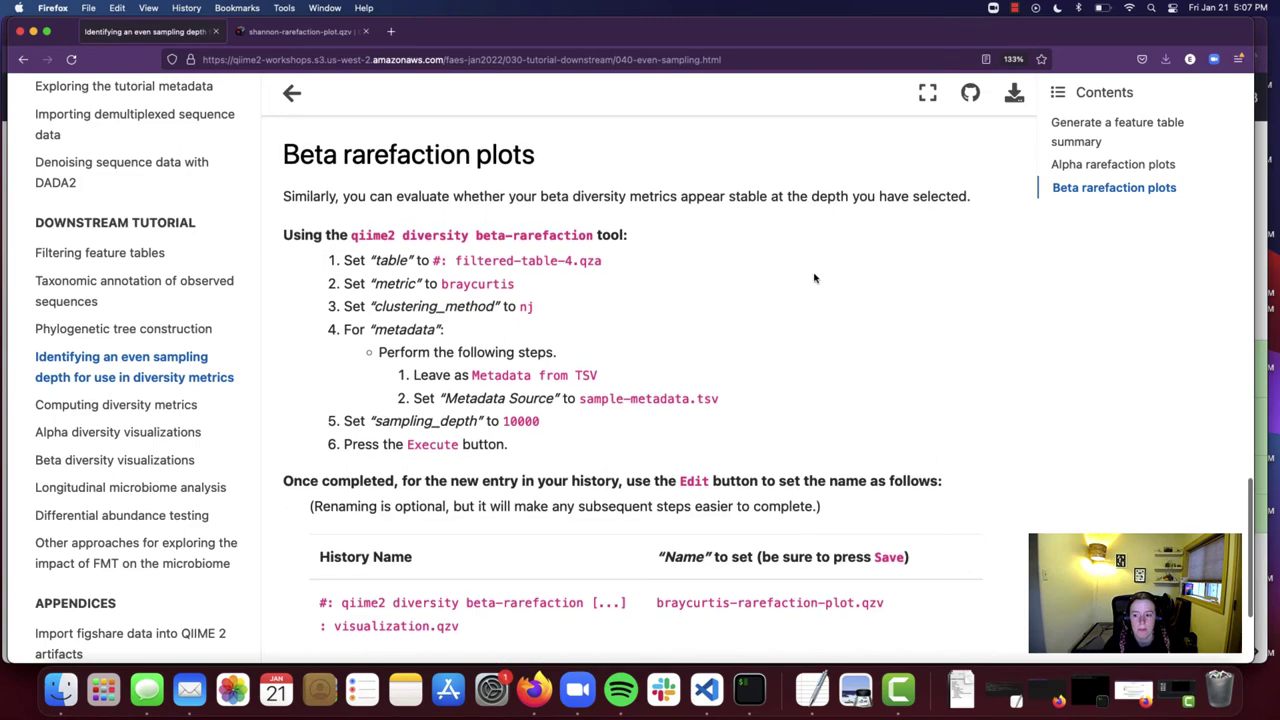
Switch to the Galaxy QIIME 2 Server window and open the qiime2 diversity beta-rarefaction tool from the QIIME 2 diversity tools
key("ctrl+Up")
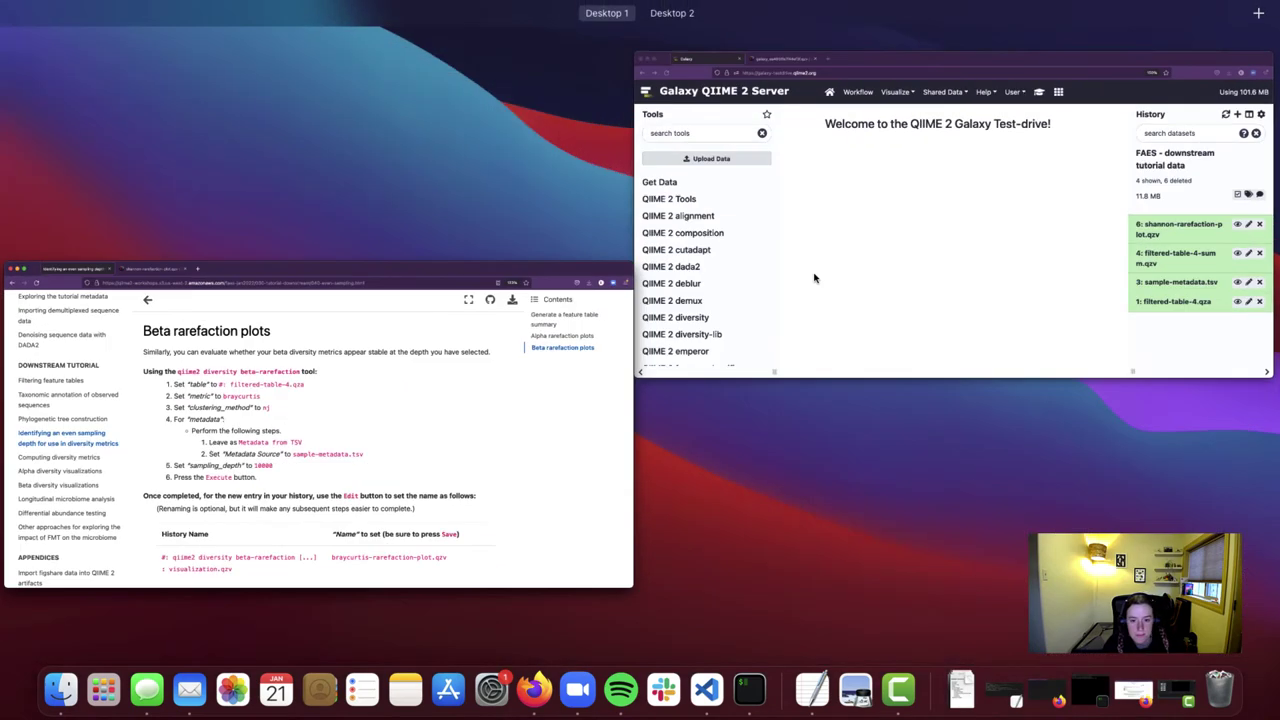
left_click(908, 213)
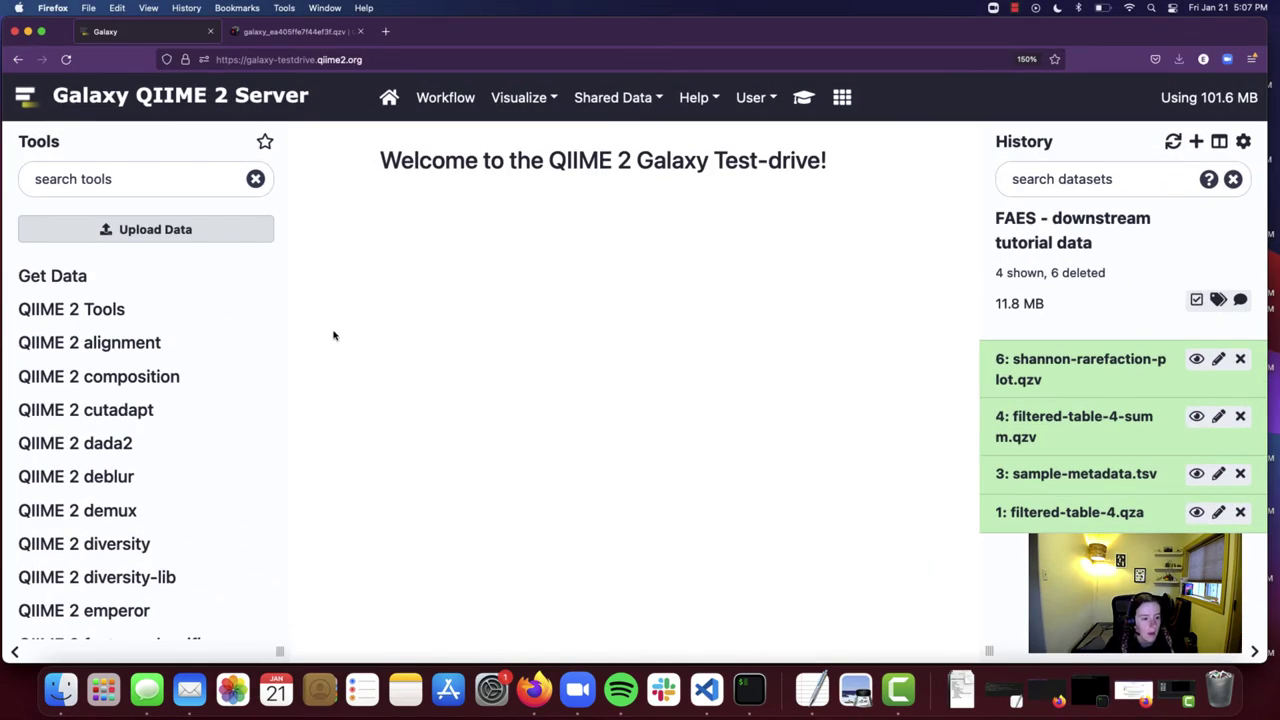
scroll(157, 466, "down", 1)
scroll(157, 466, "down", 2)
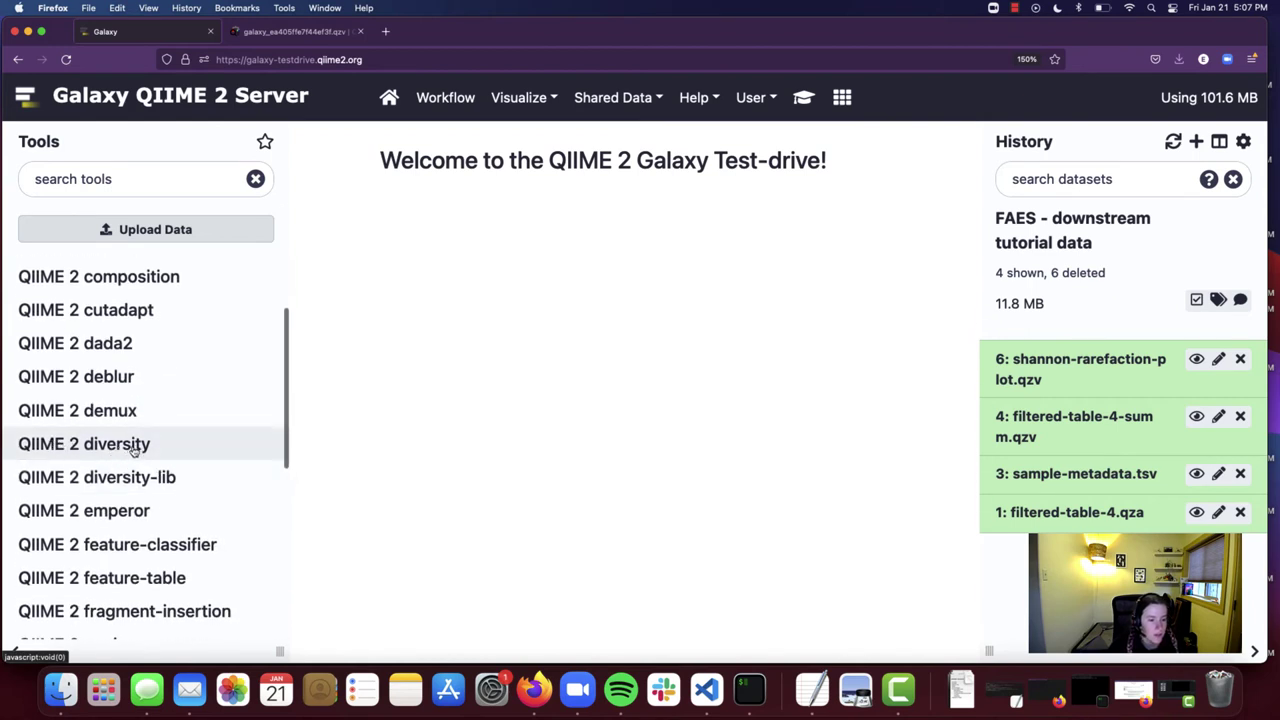
left_click(124, 452)
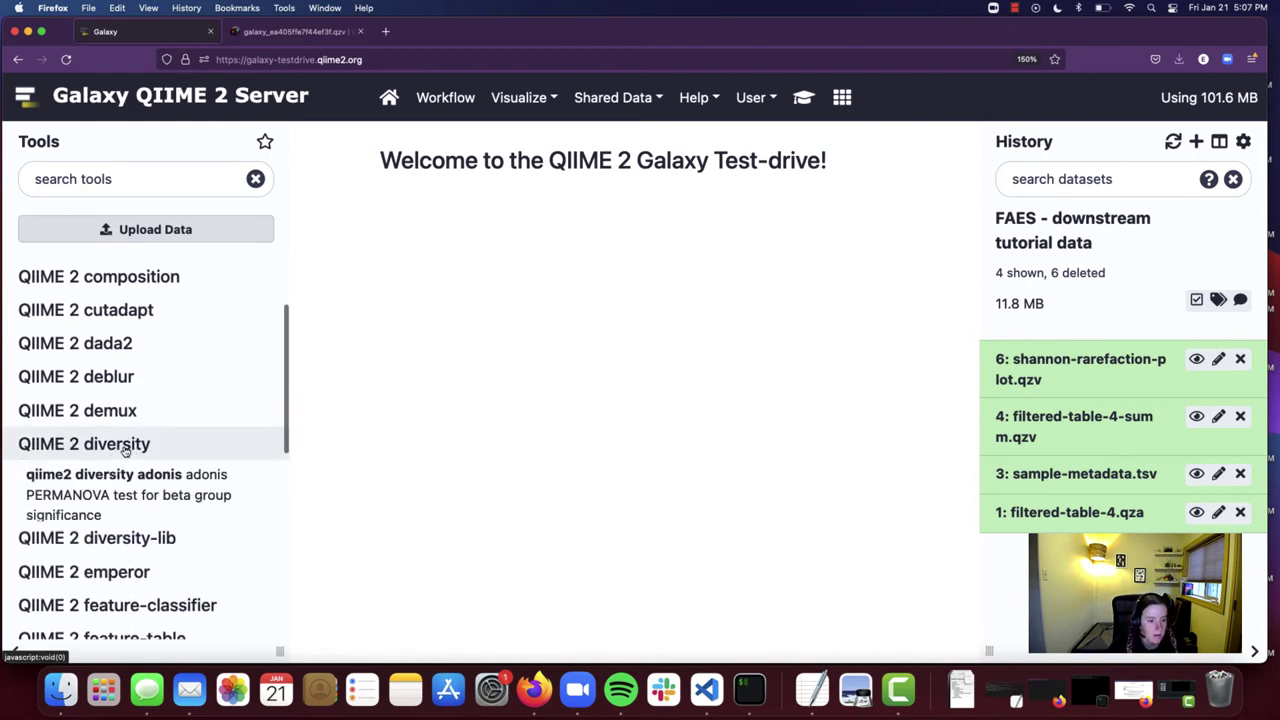
scroll(205, 457, "down", 2)
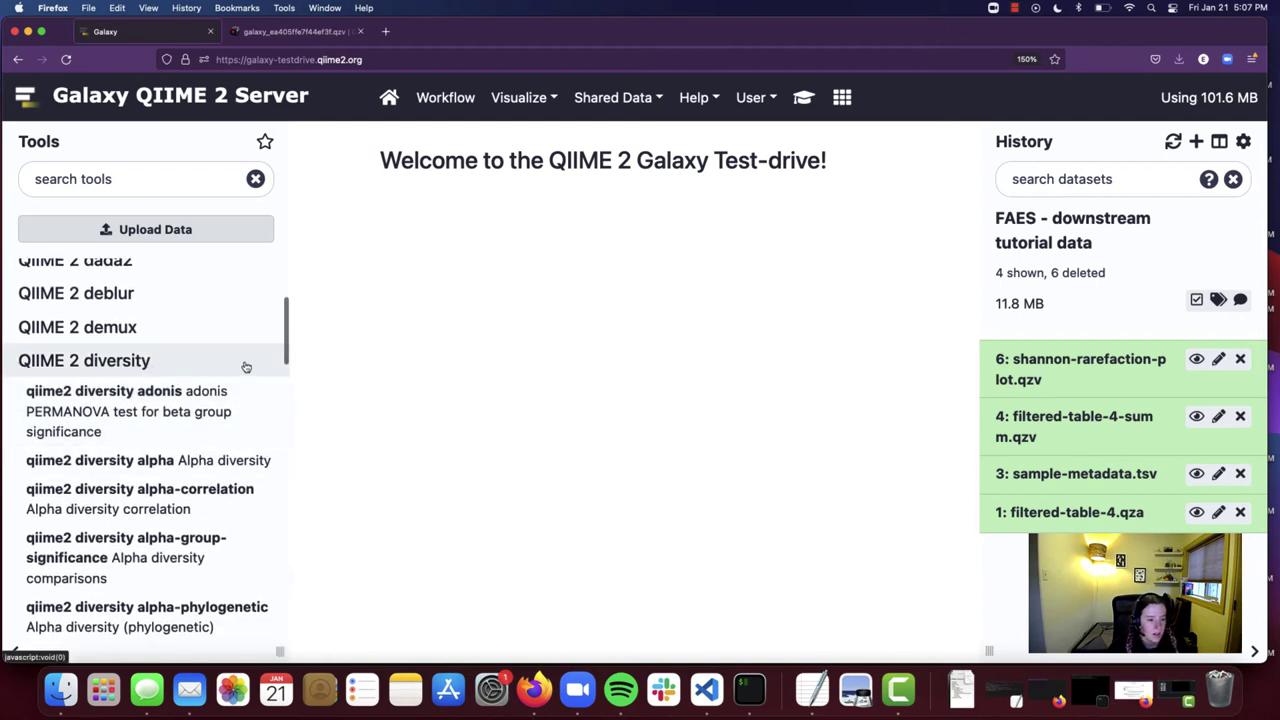
scroll(243, 397, "down", 1)
scroll(243, 397, "down", 2)
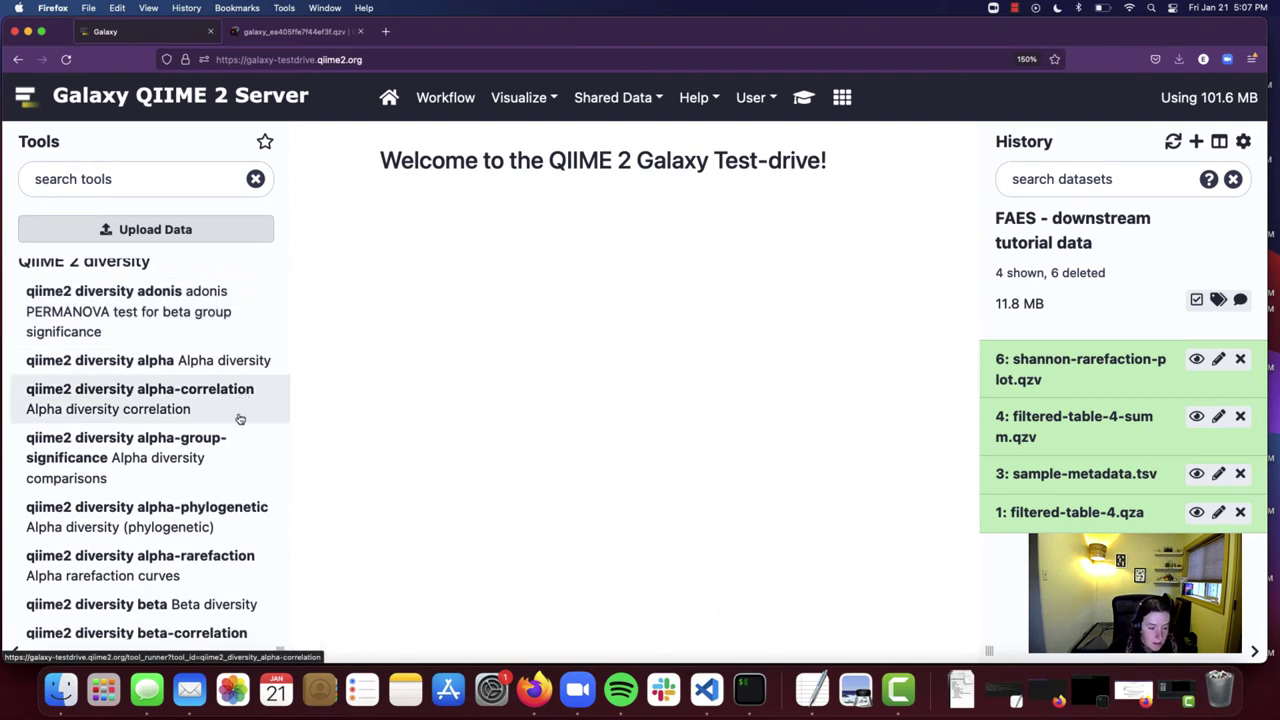
scroll(246, 423, "down", 3)
scroll(246, 423, "down", 5)
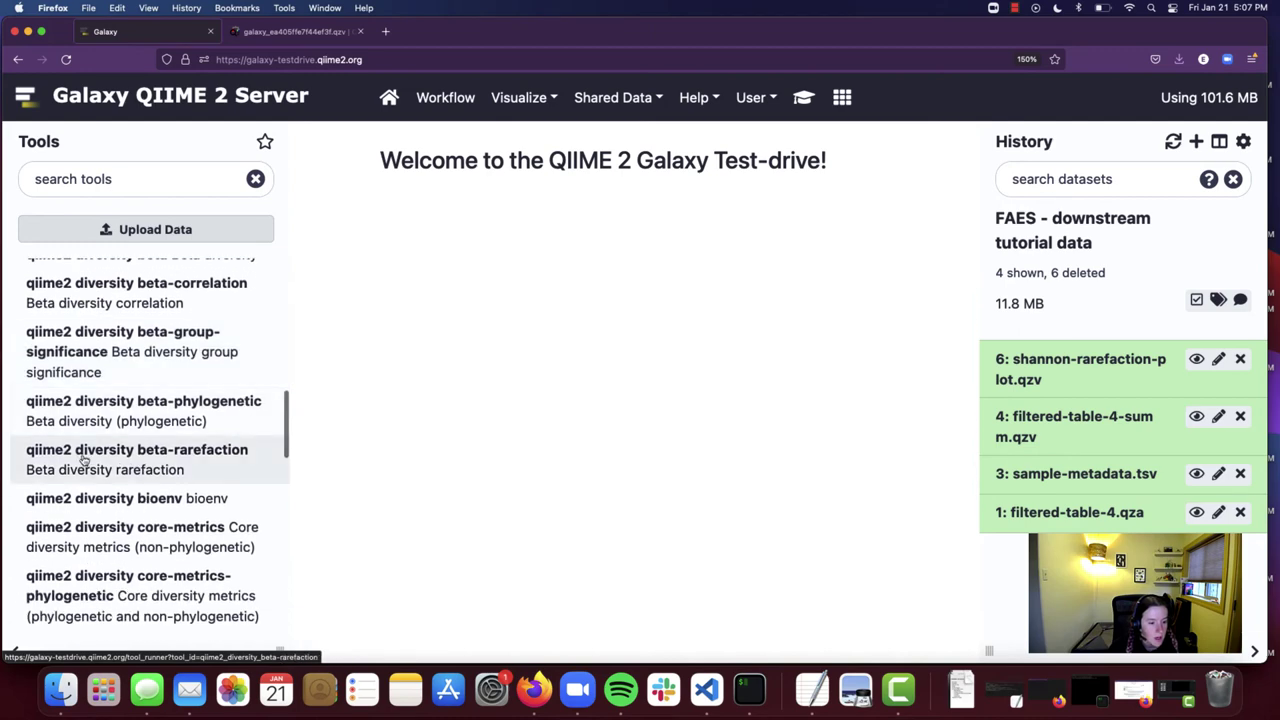
left_click(215, 453)
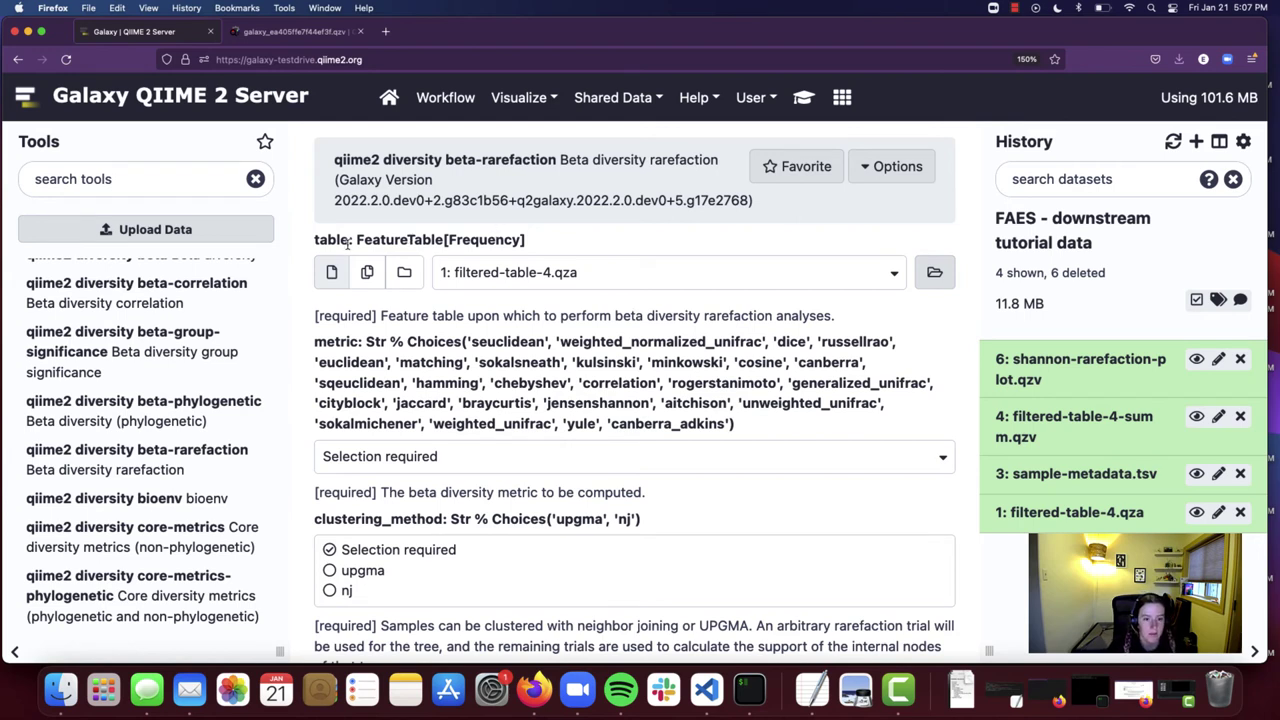
Choose filtered-table-4.qza as the feature table input for the beta rarefaction analysis
left_click_drag(313, 240, 530, 245)
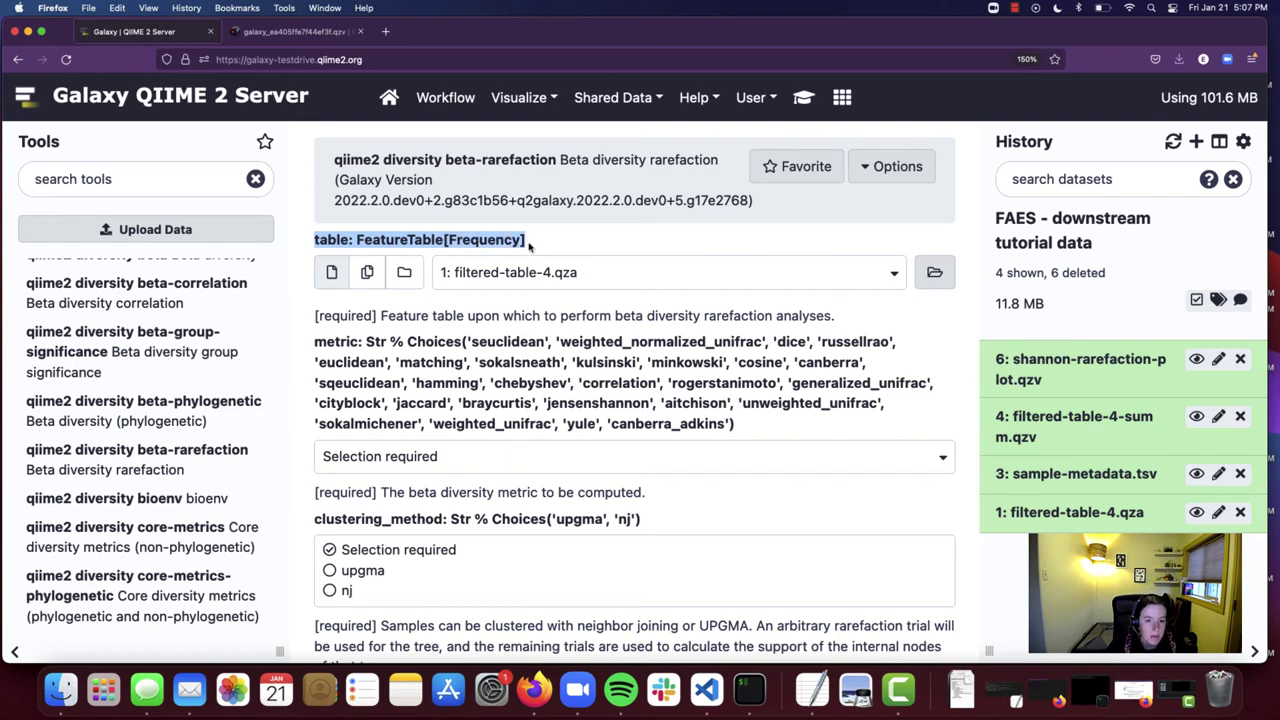
left_click(536, 246)
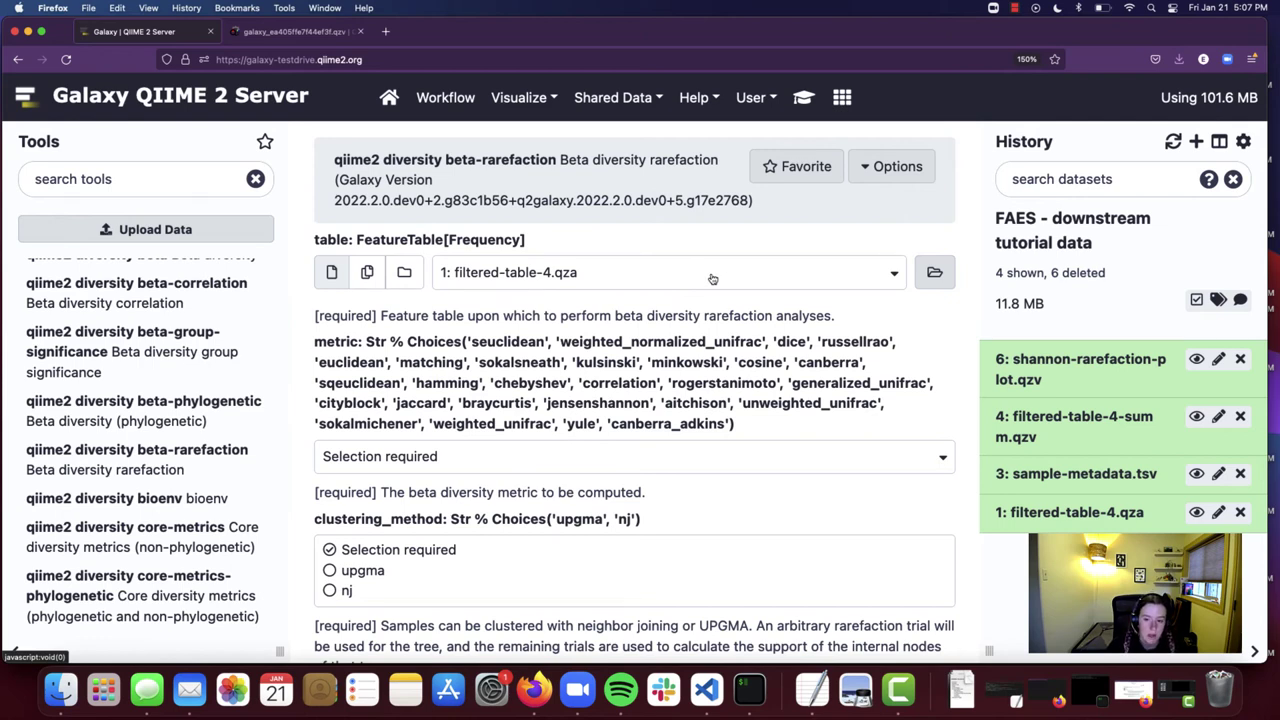
left_click(895, 276)
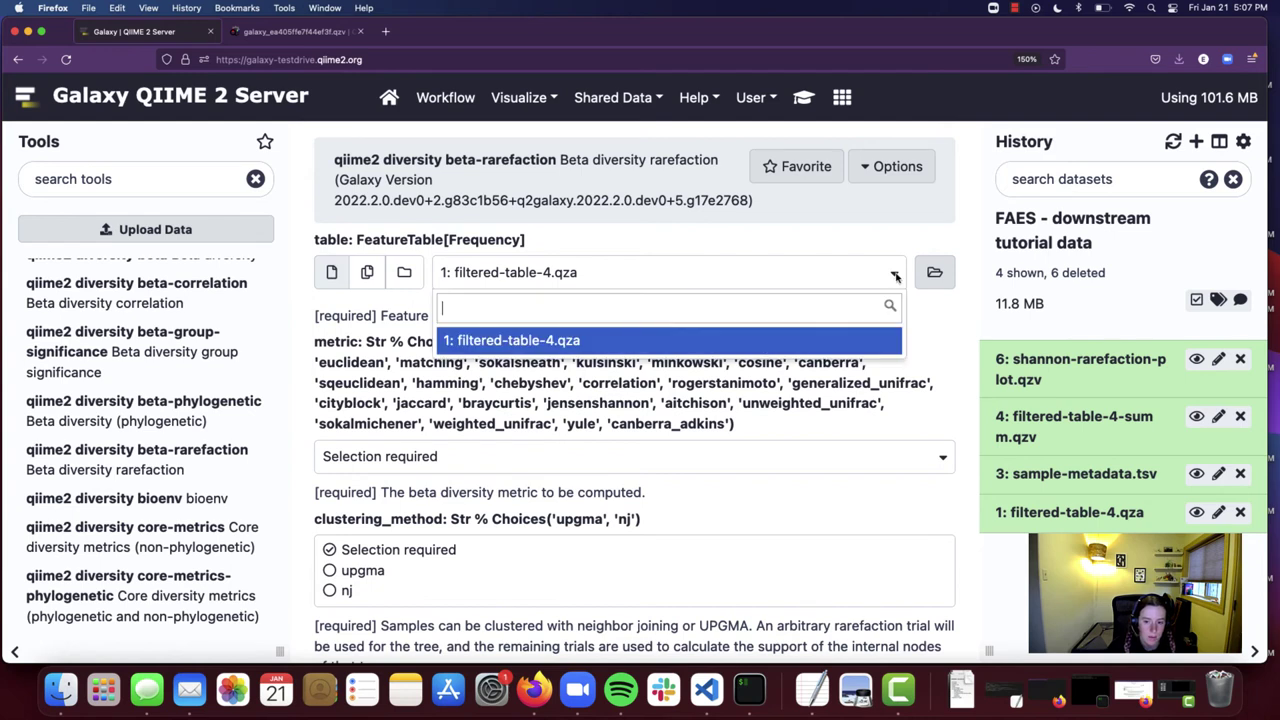
left_click(675, 345)
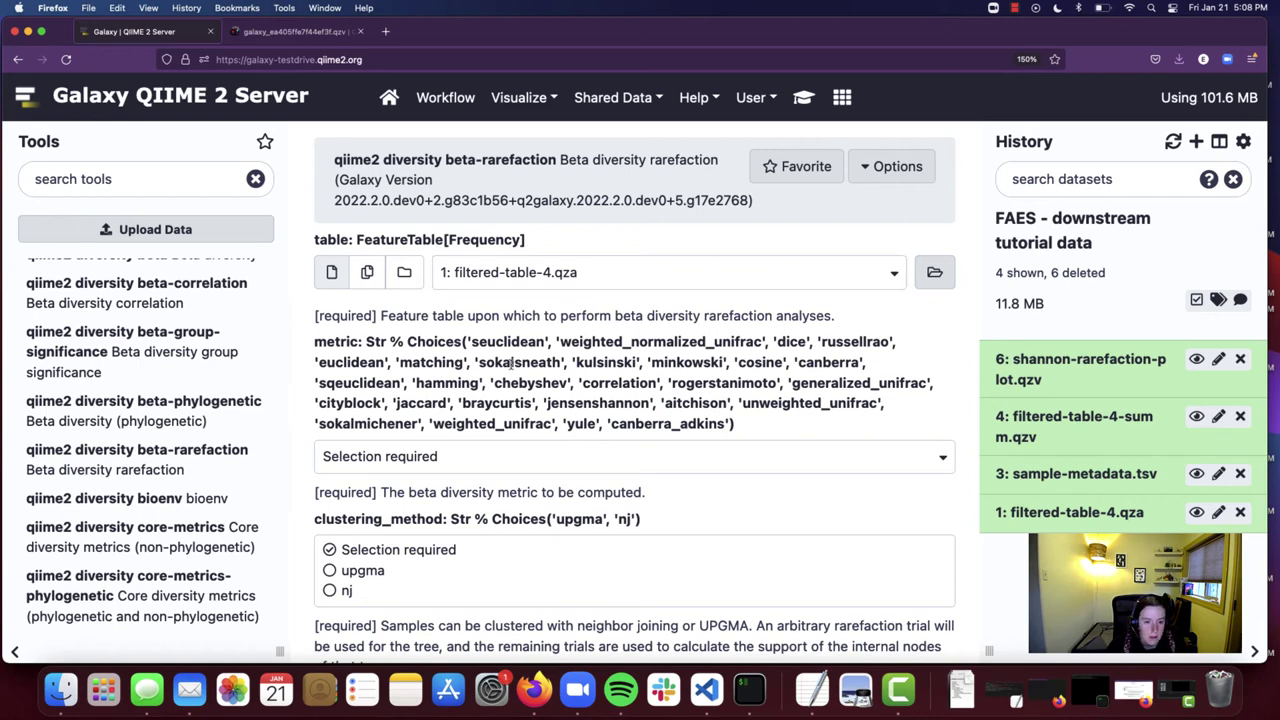
Set the beta diversity metric to braycurtis
scroll(510, 366, "down", 3)
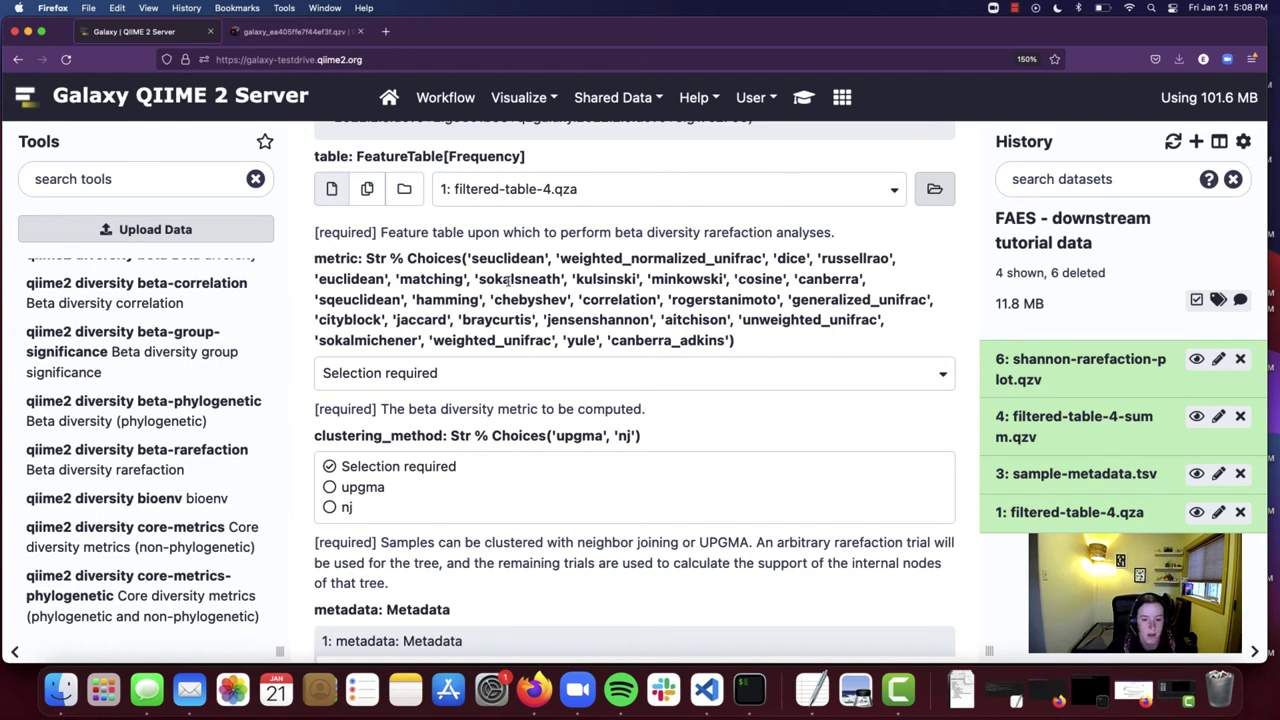
left_click(600, 381)
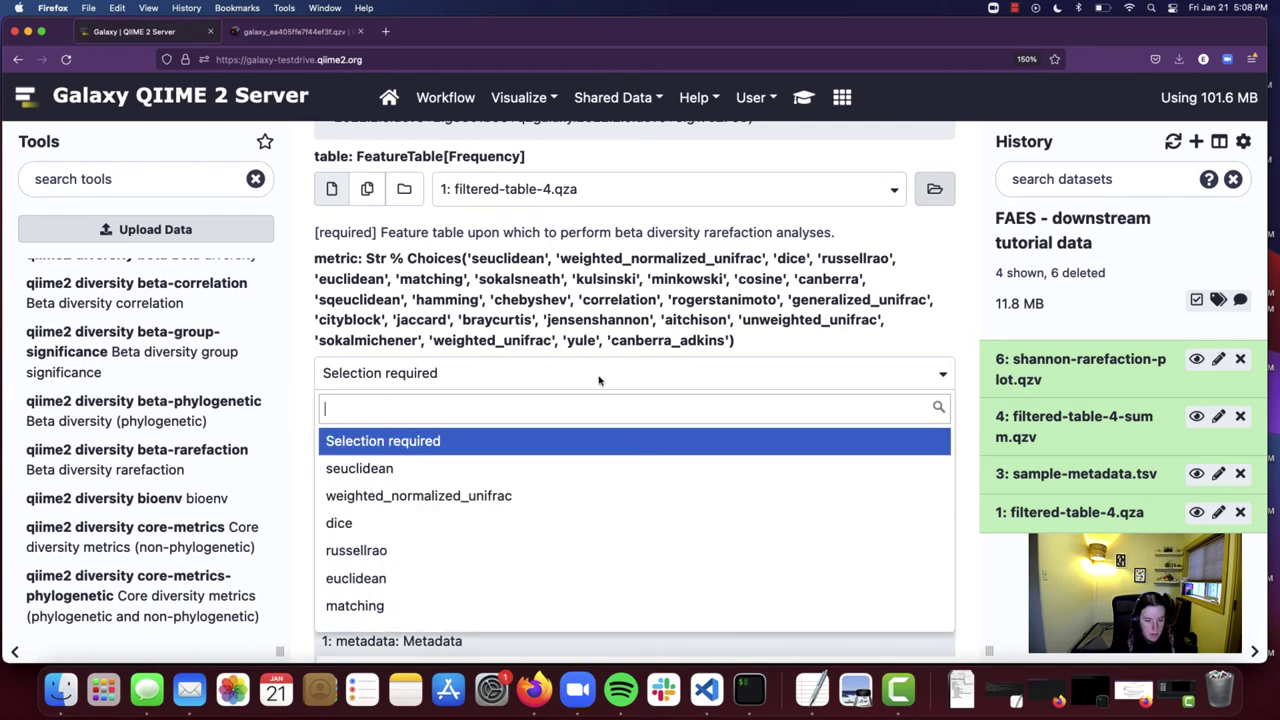
type("br")
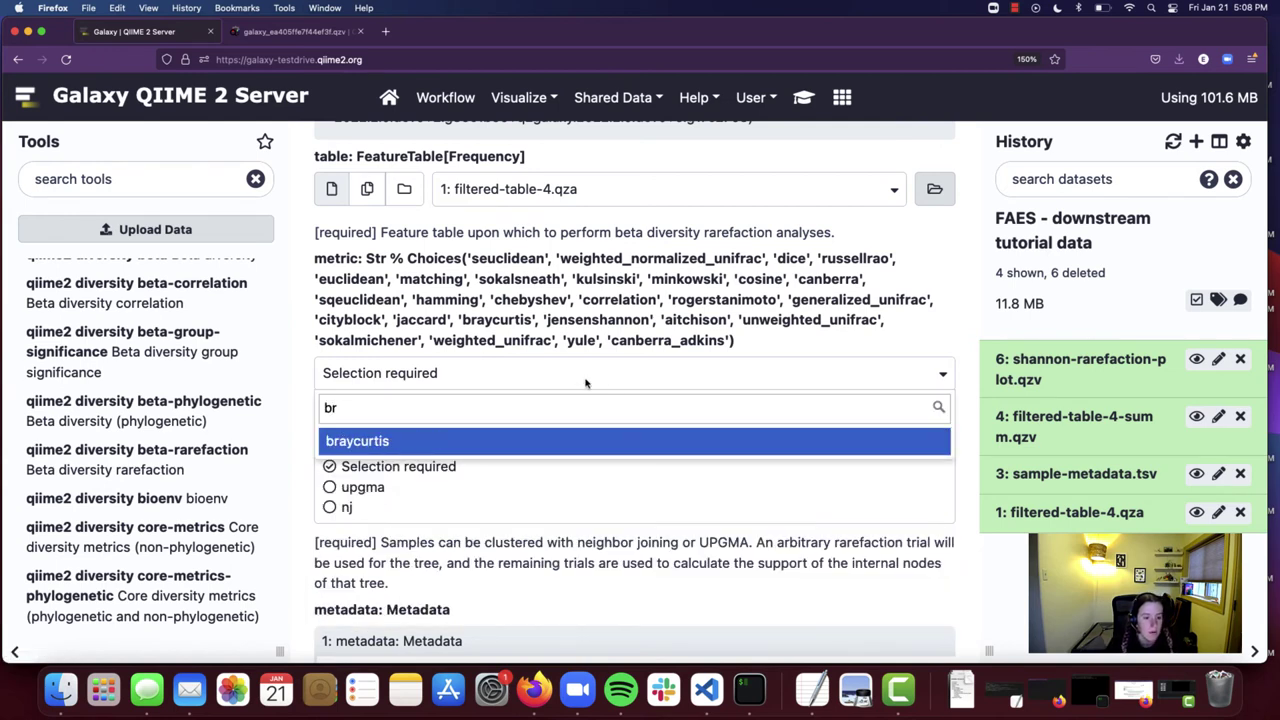
left_click(416, 444)
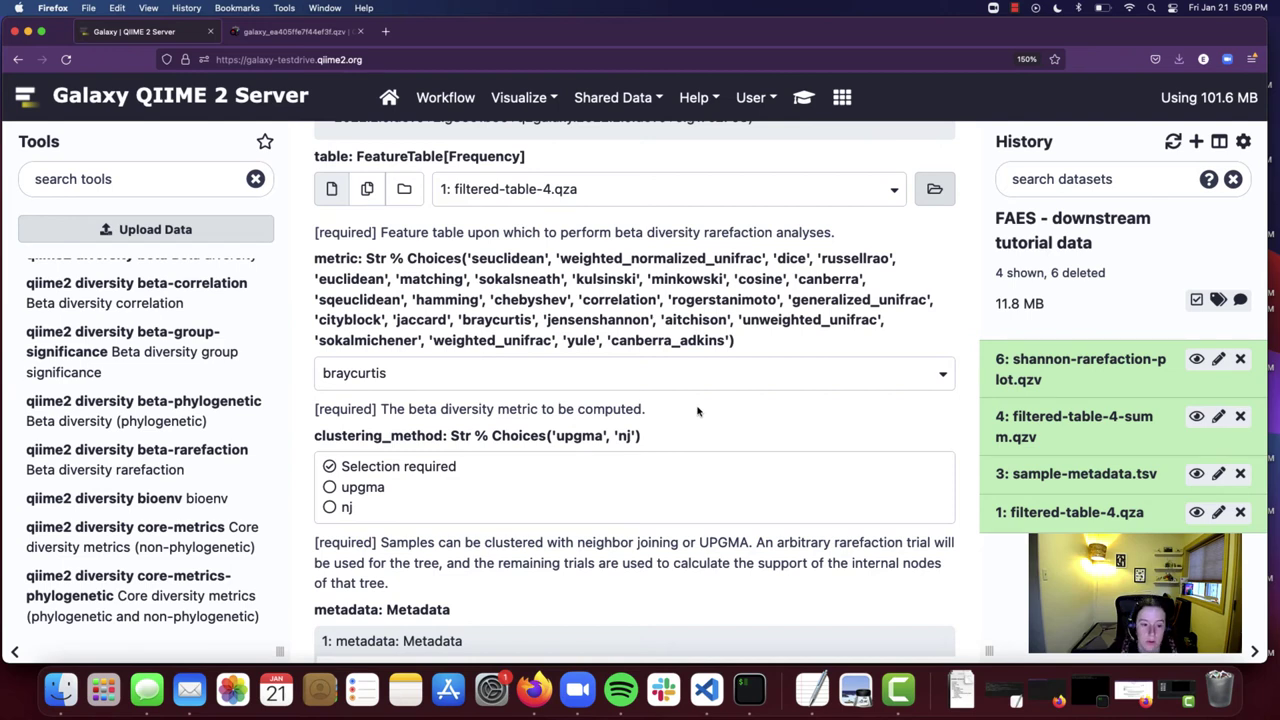
Set the clustering_method option to nj for the beta rarefaction run
scroll(445, 486, "down", 2)
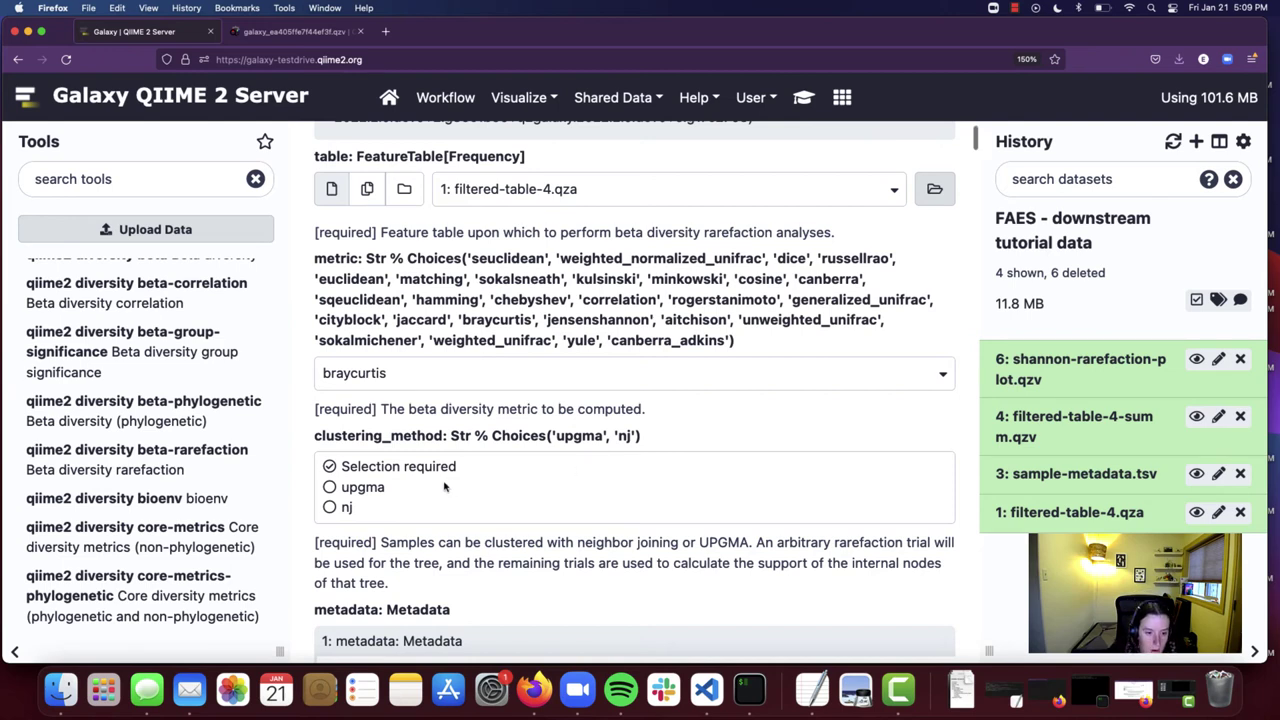
scroll(445, 486, "down", 3)
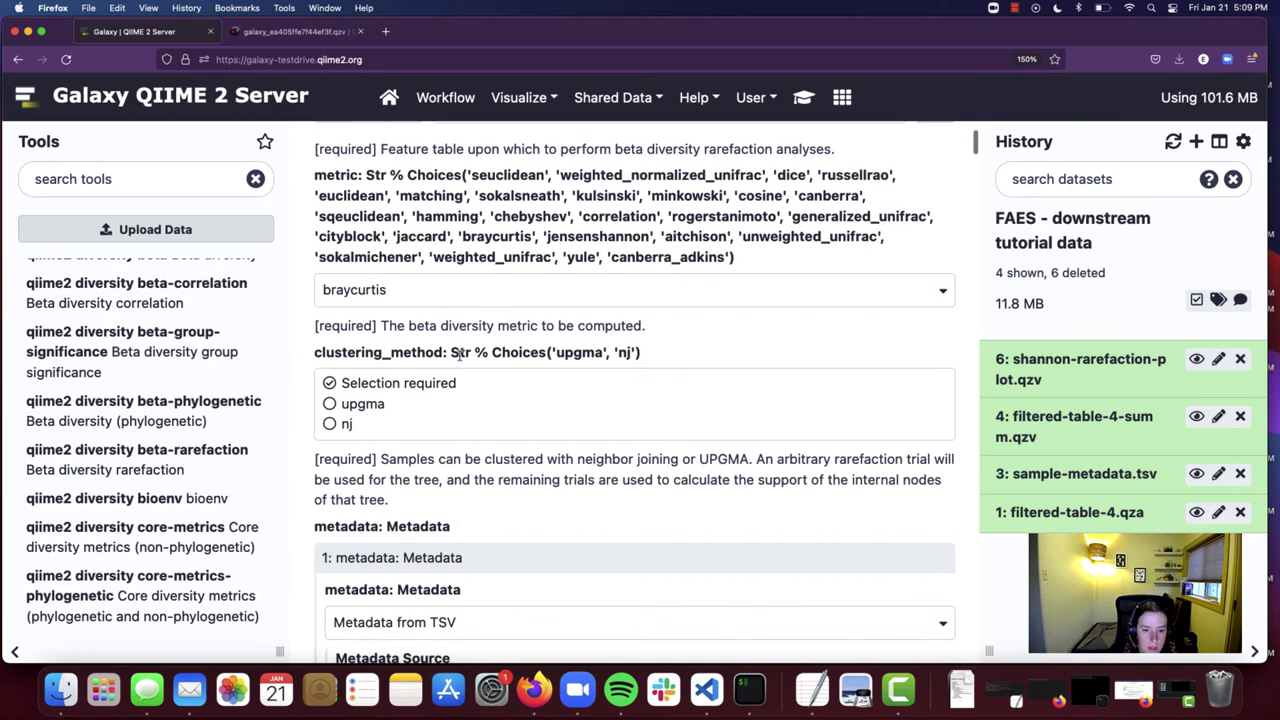
left_click_drag(314, 353, 443, 353)
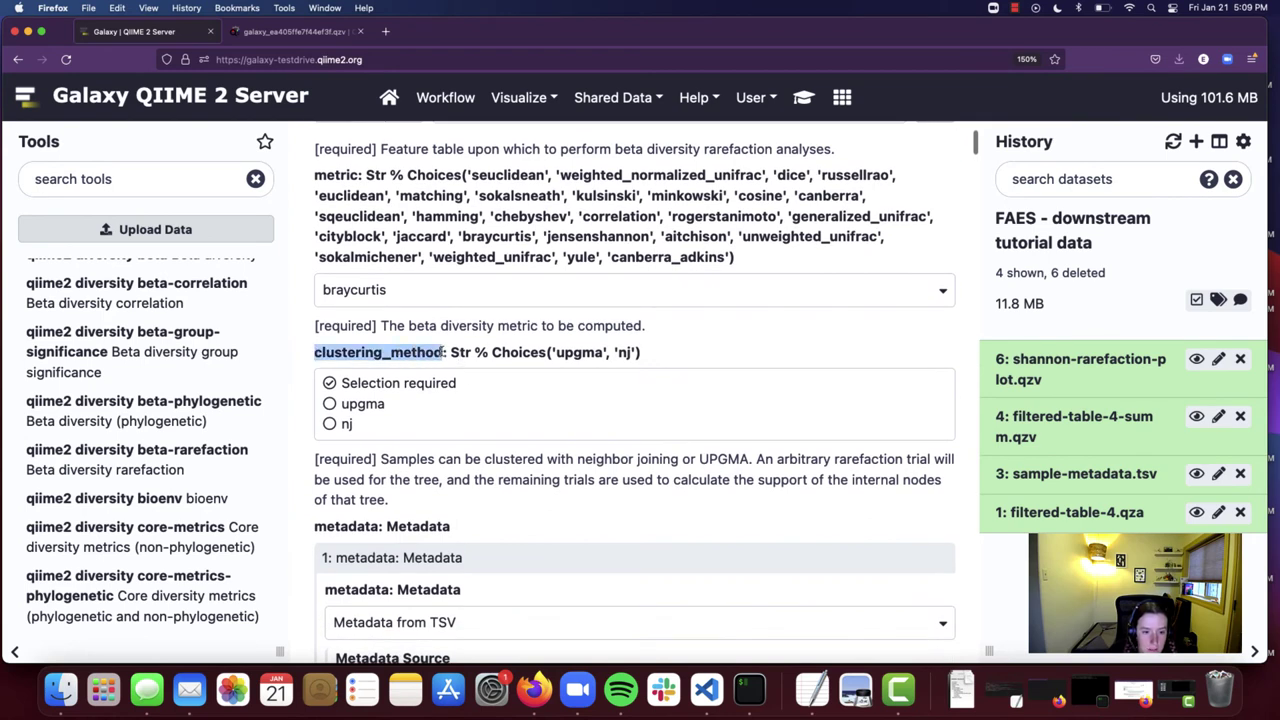
left_click(330, 424)
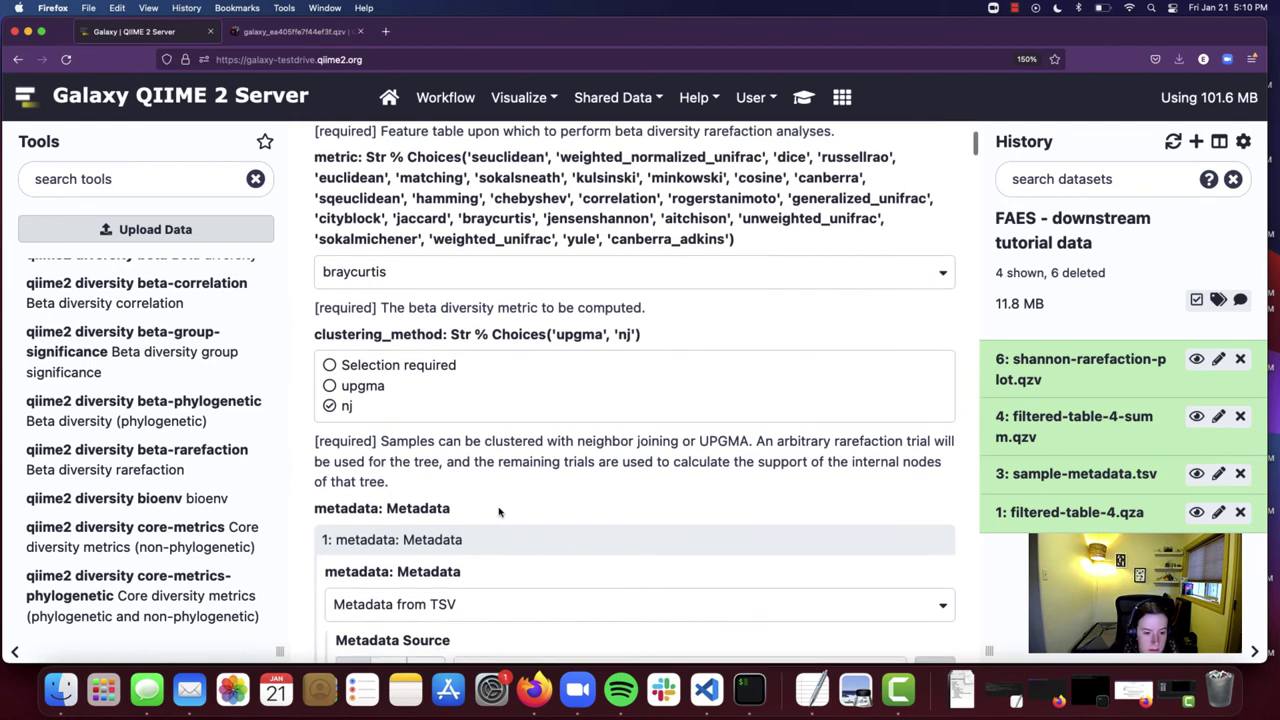
Set the metadata type to Metadata from TSV, with sample-metadata.tsv as the Metadata Source
scroll(510, 505, "down", 1)
scroll(529, 475, "down", 2)
scroll(529, 475, "down", 5)
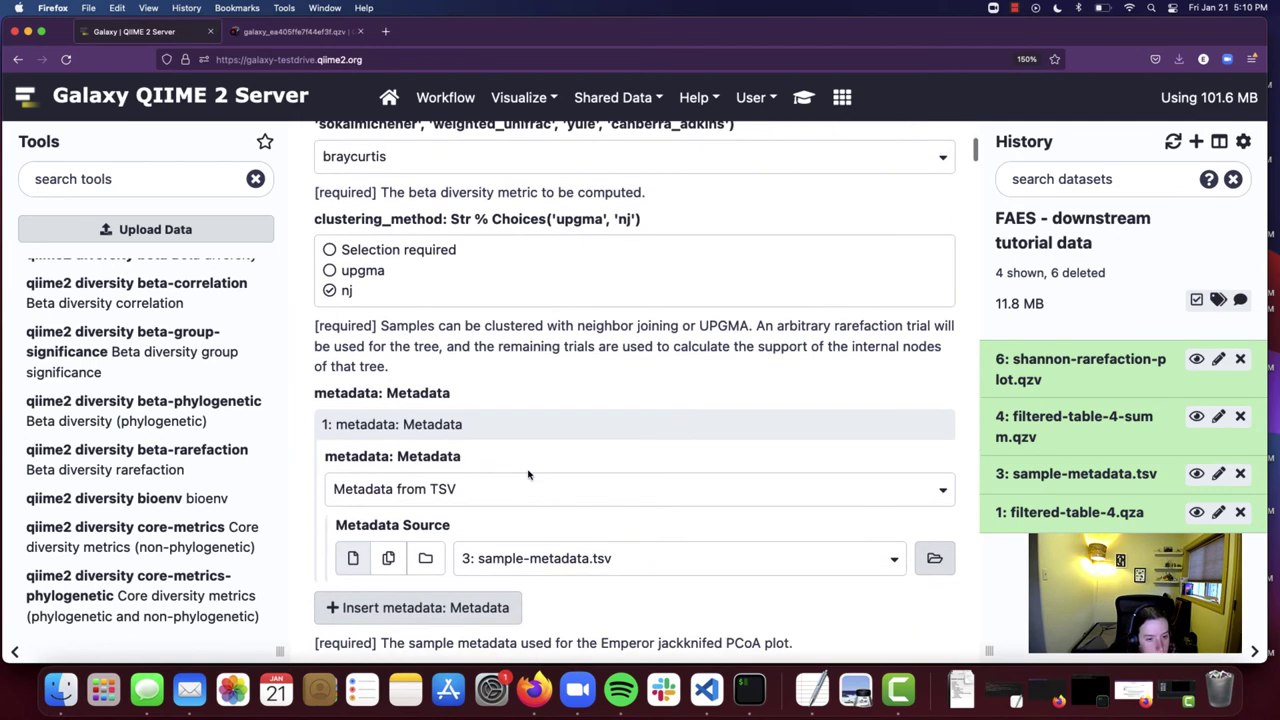
scroll(529, 475, "down", 3)
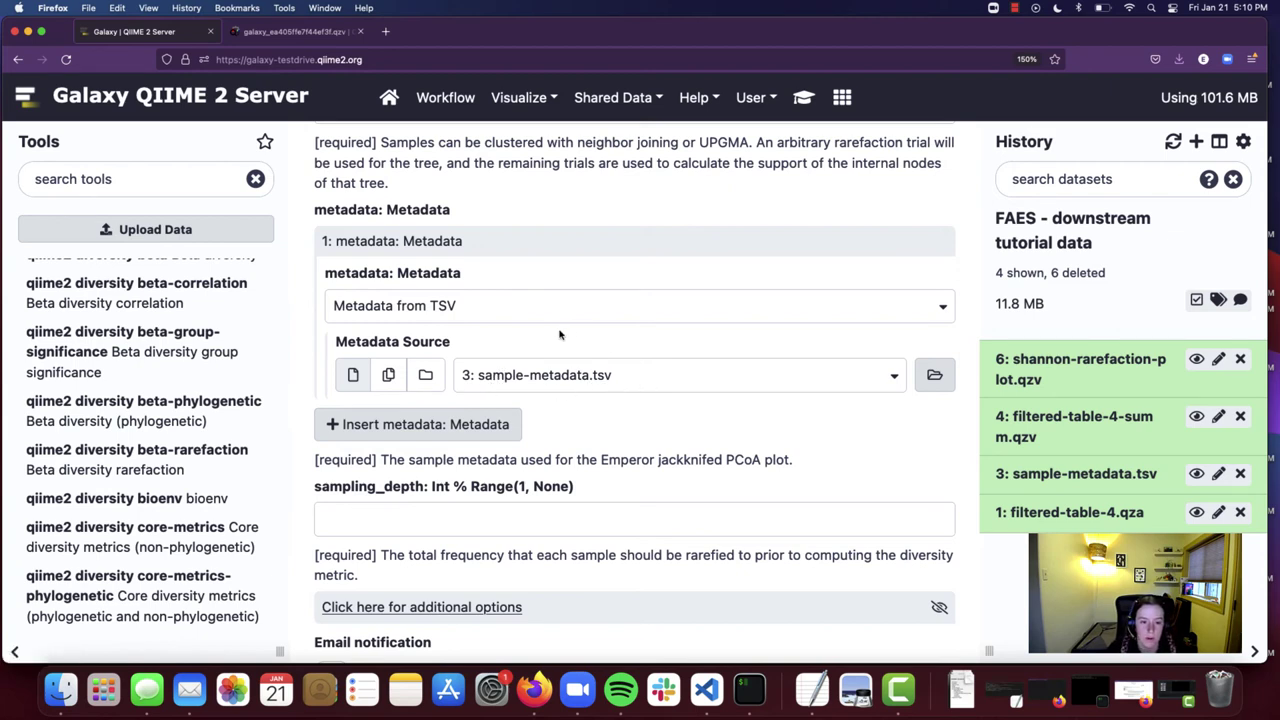
left_click(502, 308)
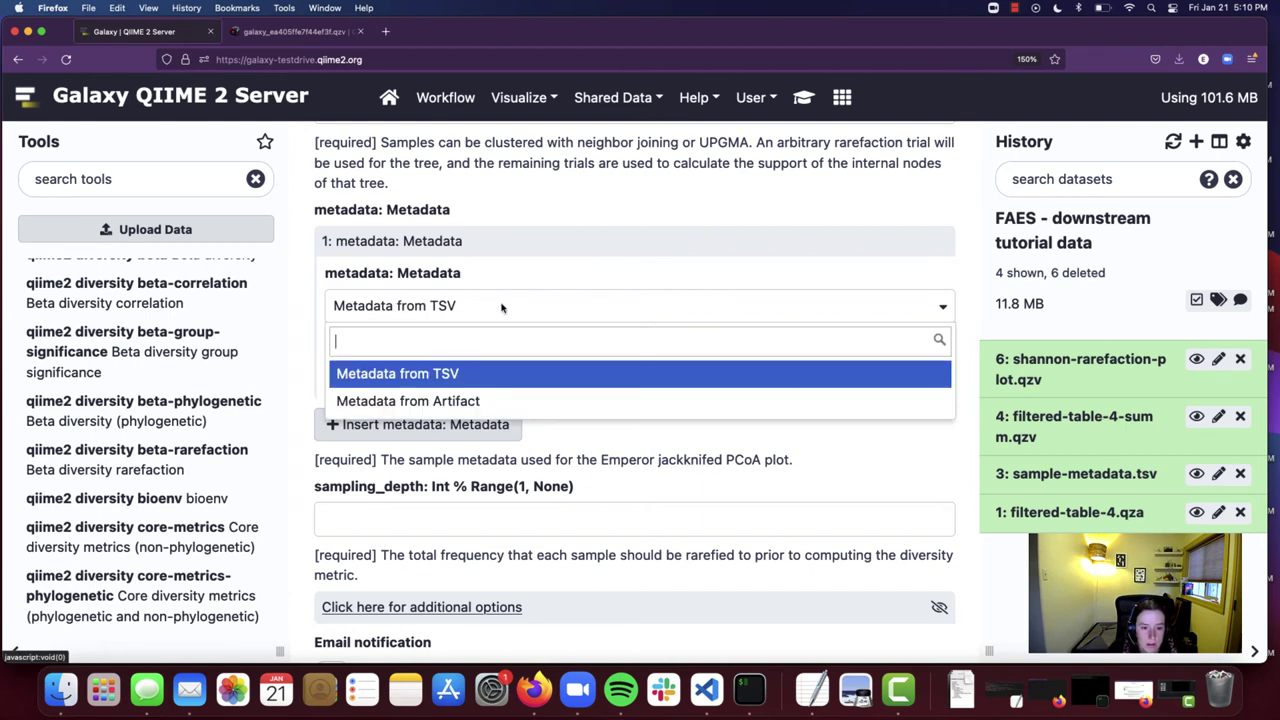
left_click(440, 376)
scroll(692, 350, "down", 1)
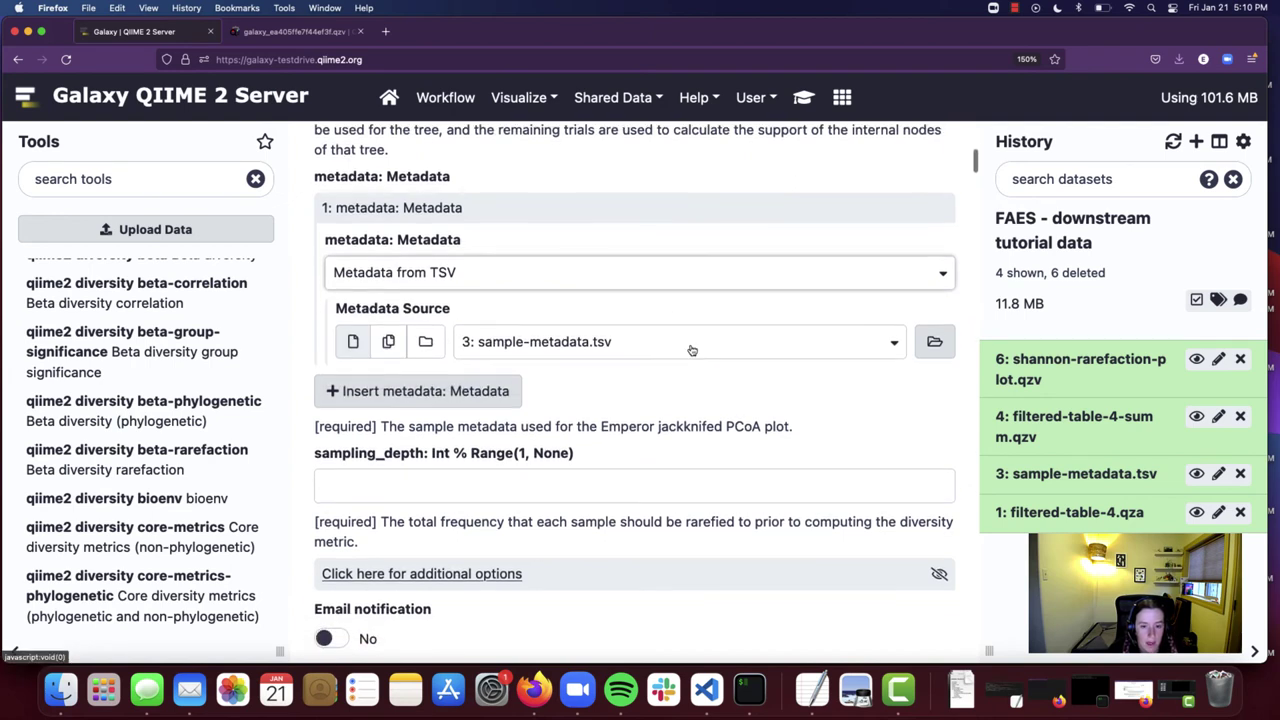
left_click(895, 345)
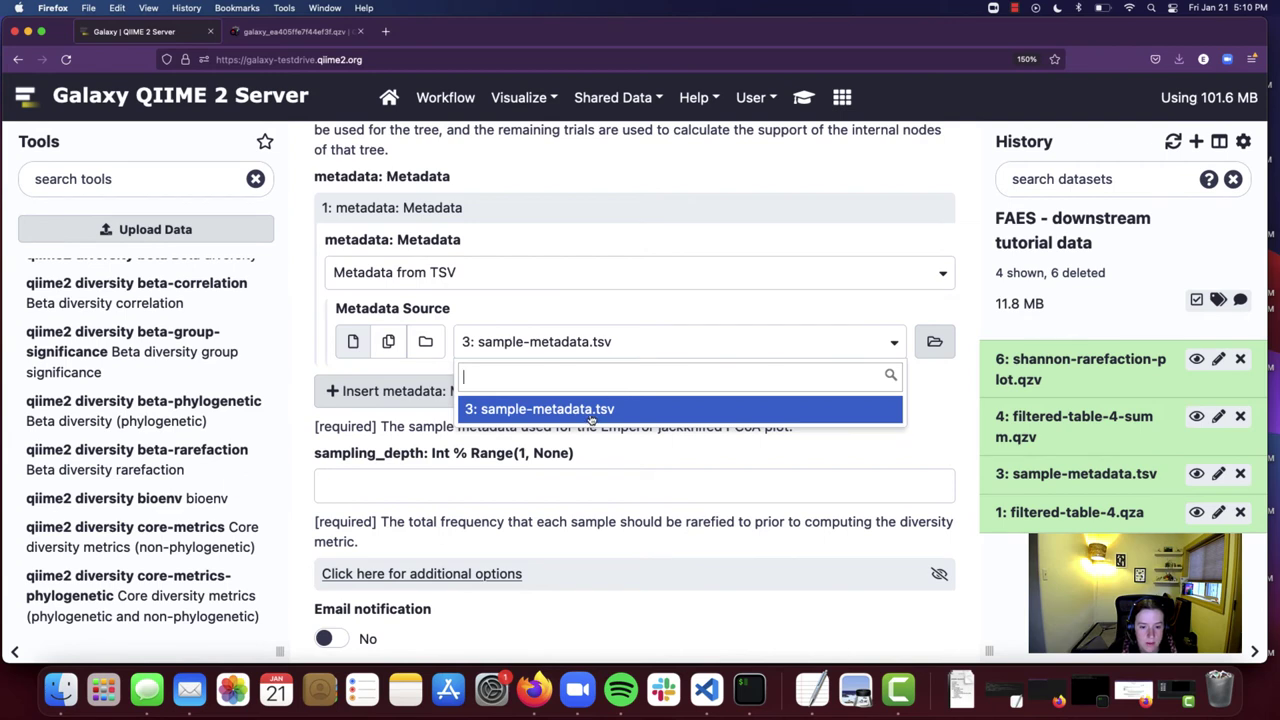
left_click(566, 411)
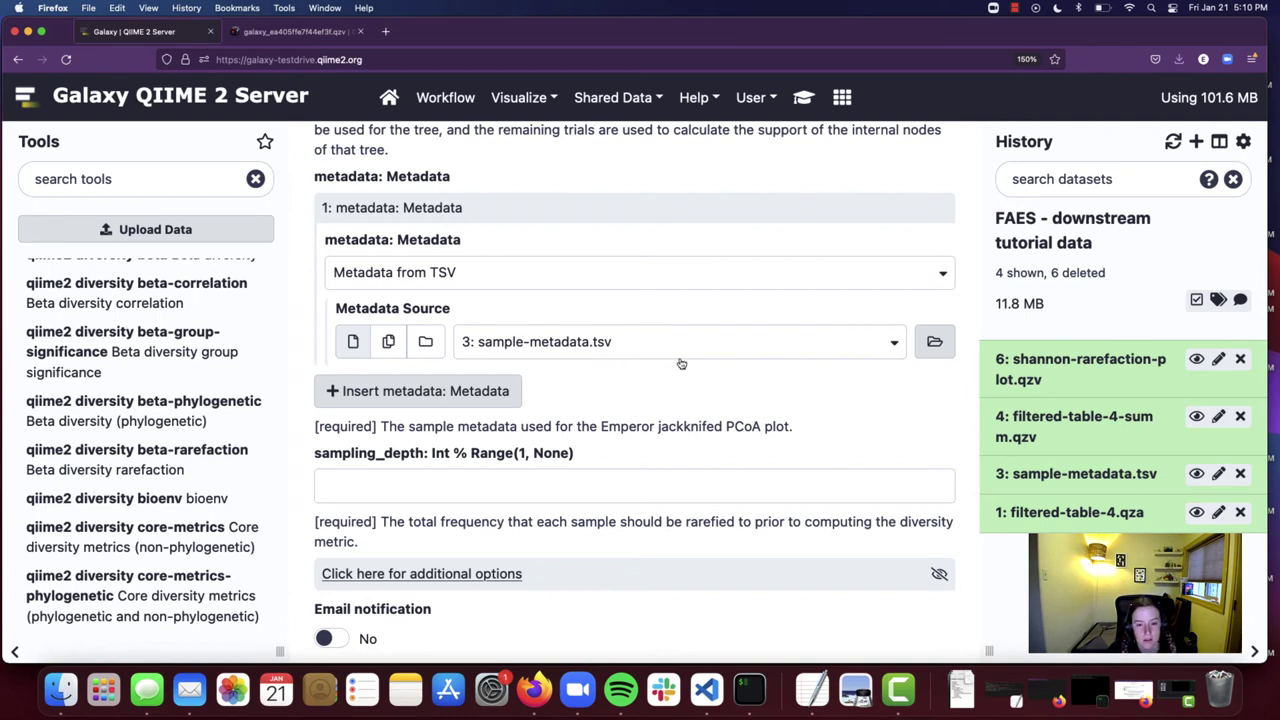
scroll(708, 393, "down", 3)
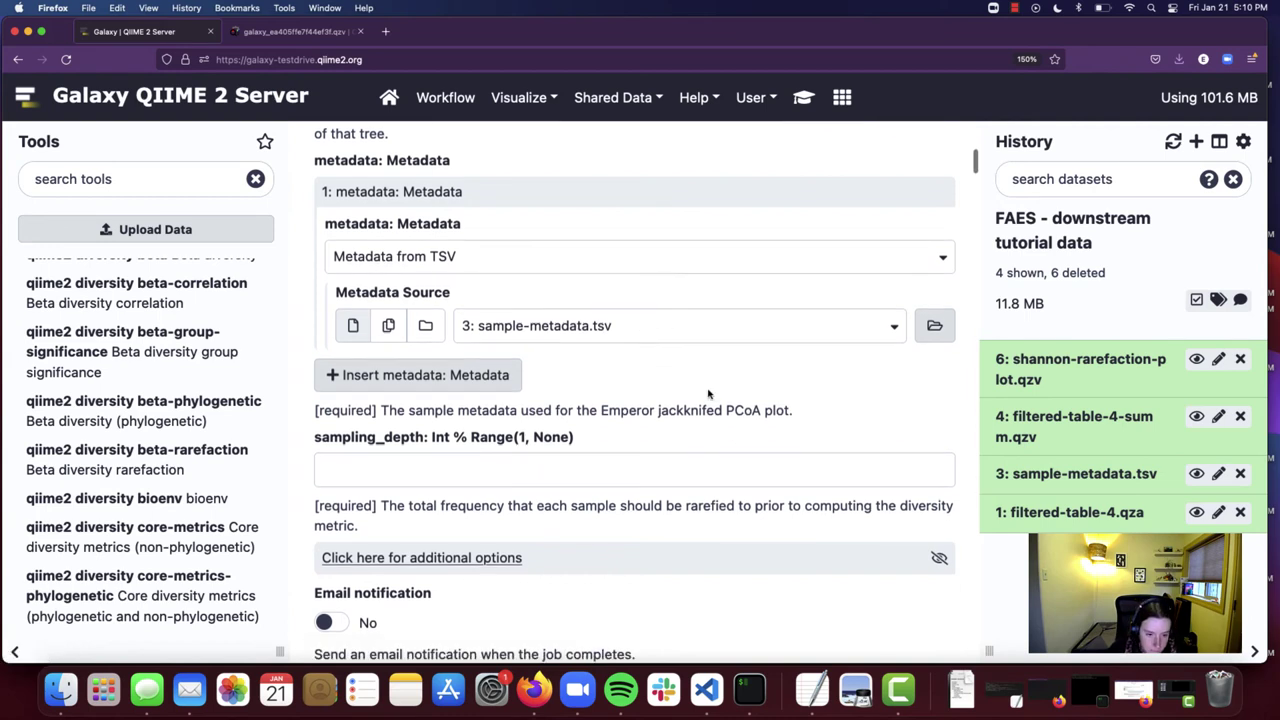
Set the sampling_depth to 10000 and run the beta-rarefaction tool
scroll(708, 393, "down", 1)
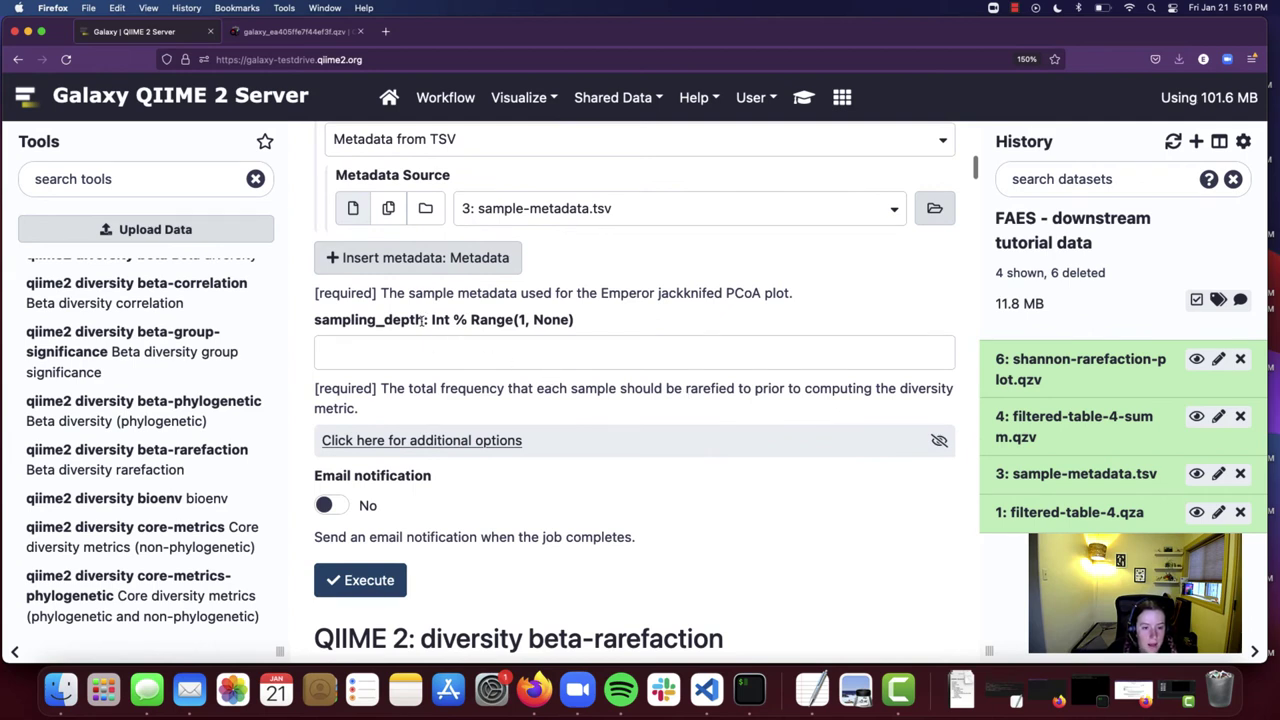
left_click_drag(425, 319, 316, 318)
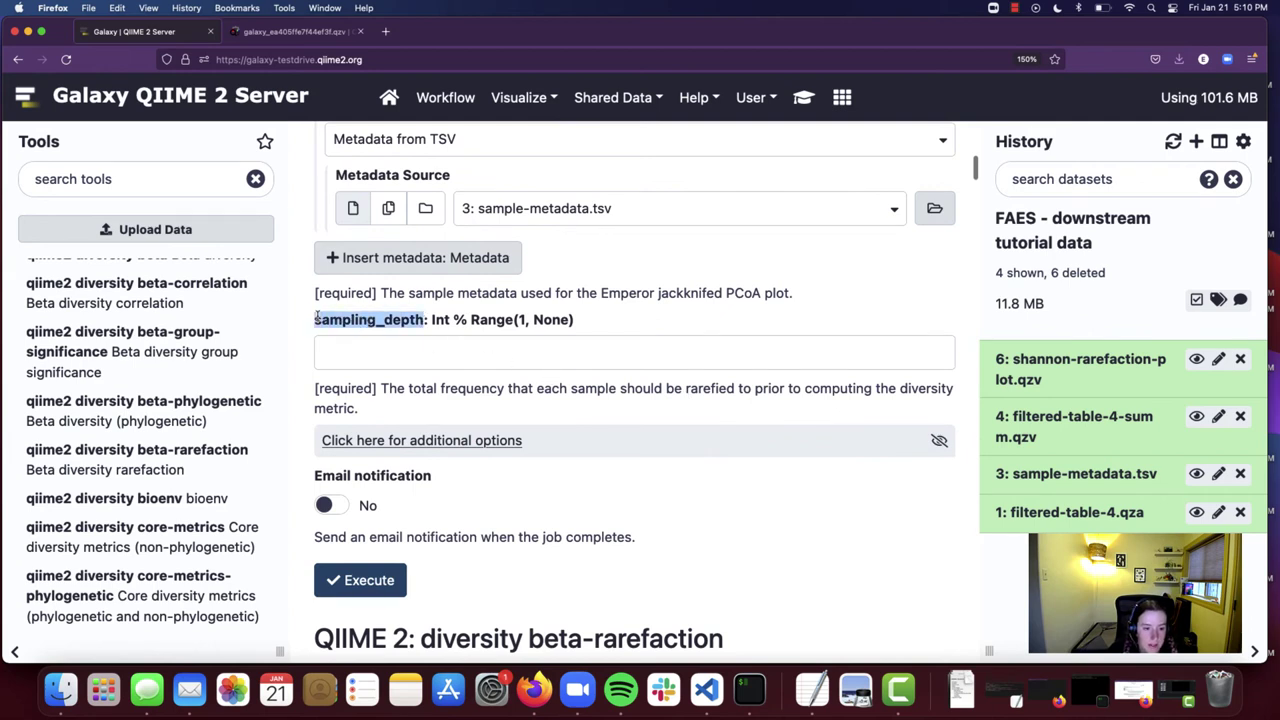
left_click(425, 355)
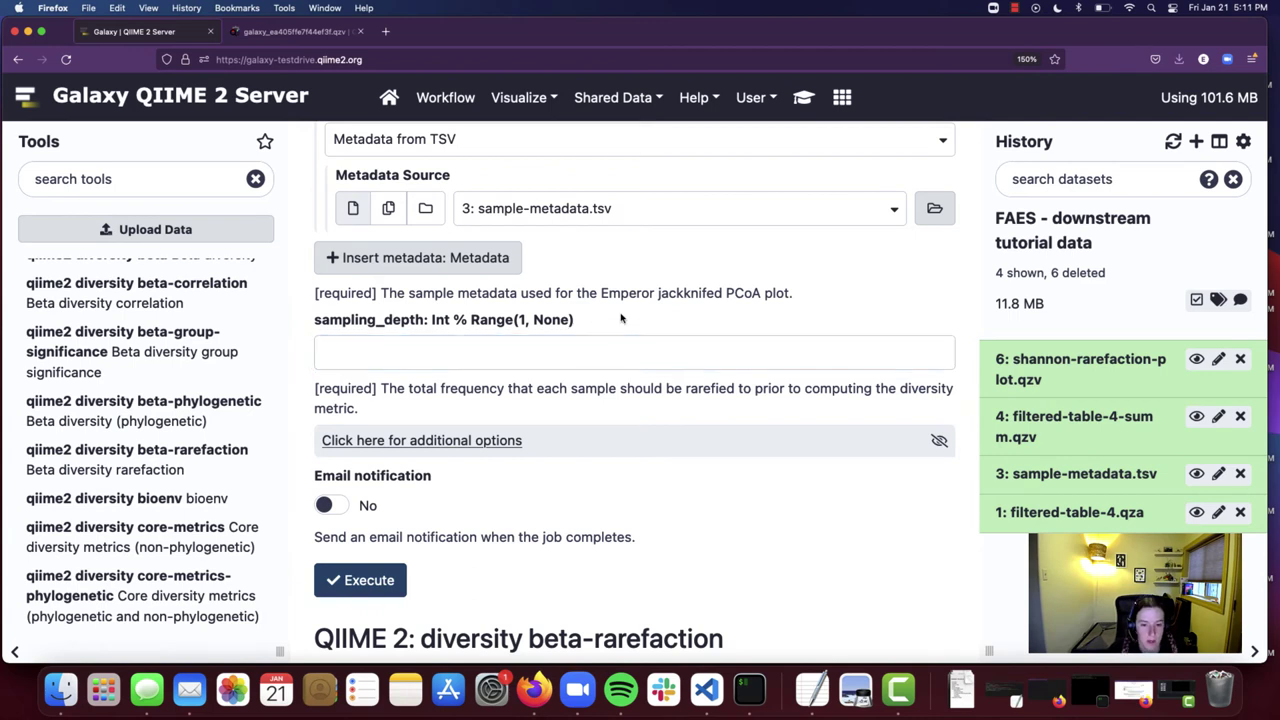
left_click(614, 354)
type("10")
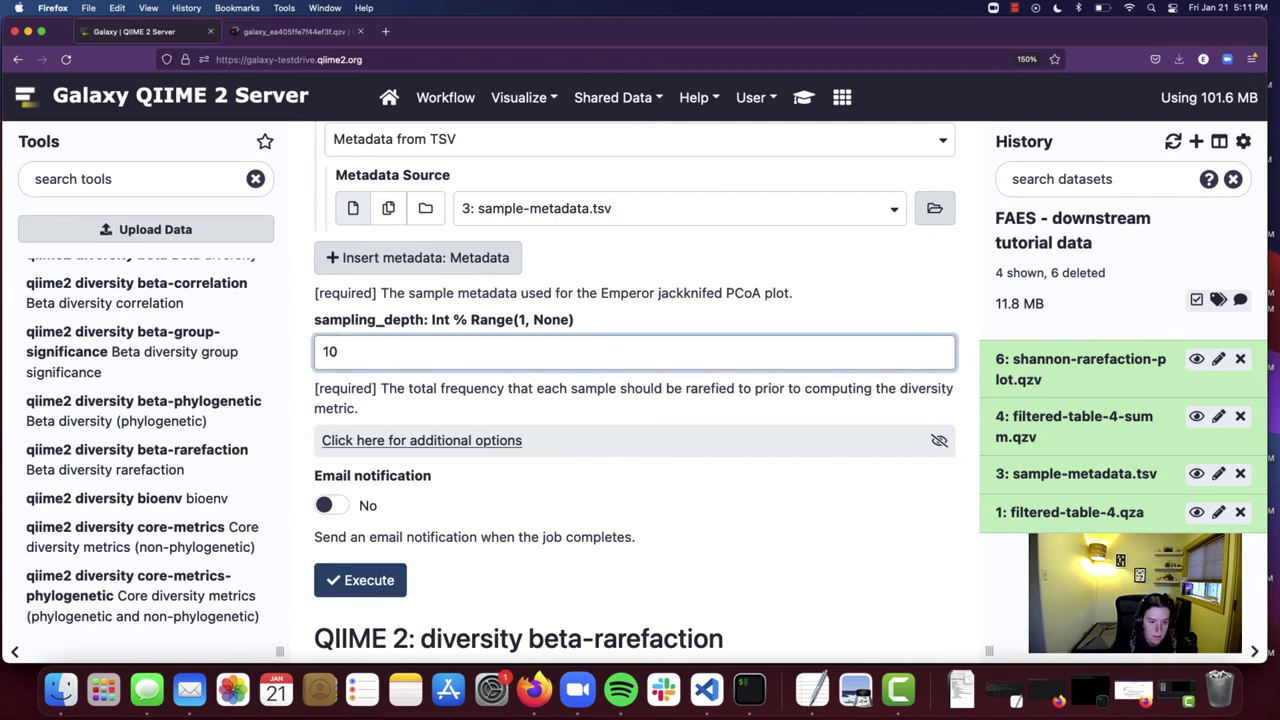
type("000")
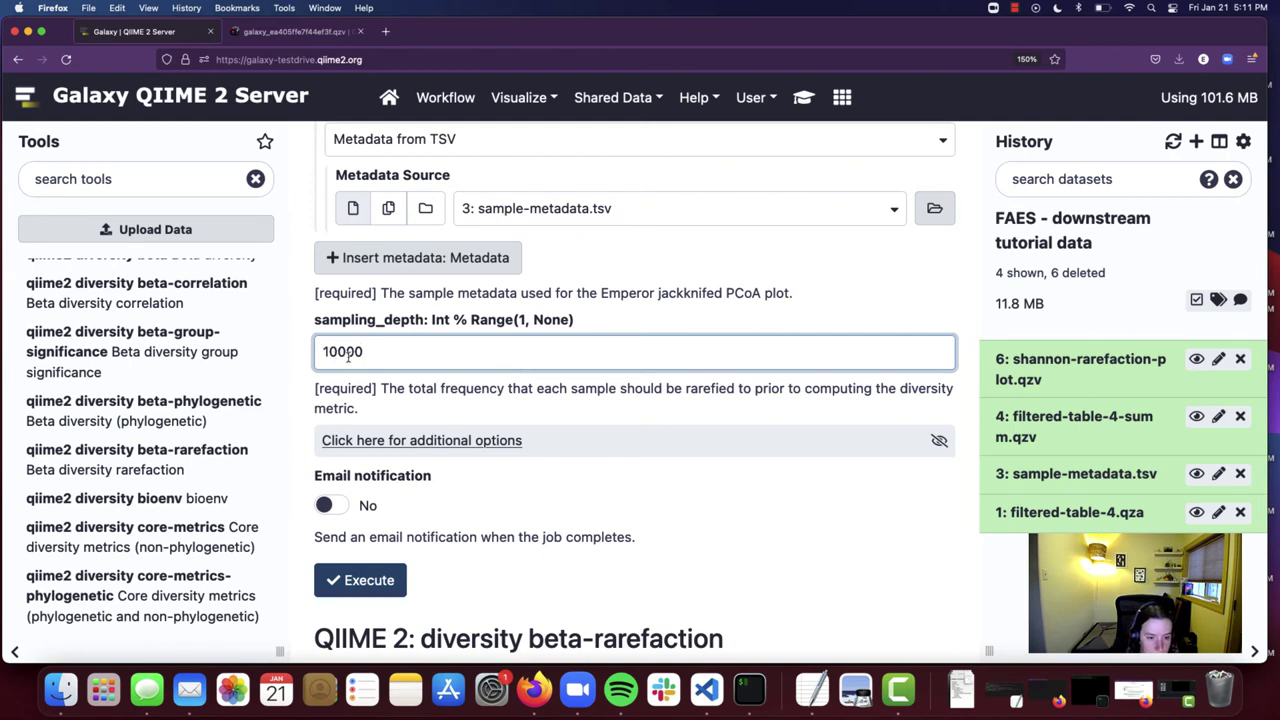
left_click(473, 408)
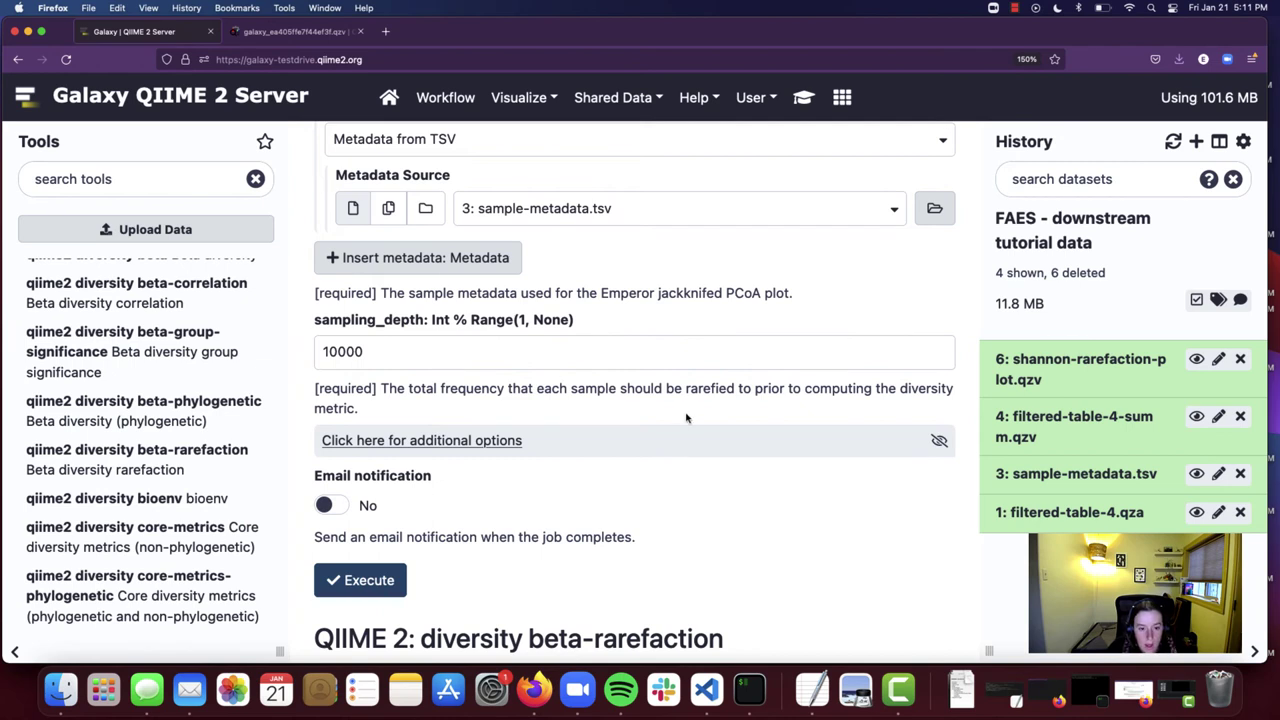
scroll(686, 418, "down", 3)
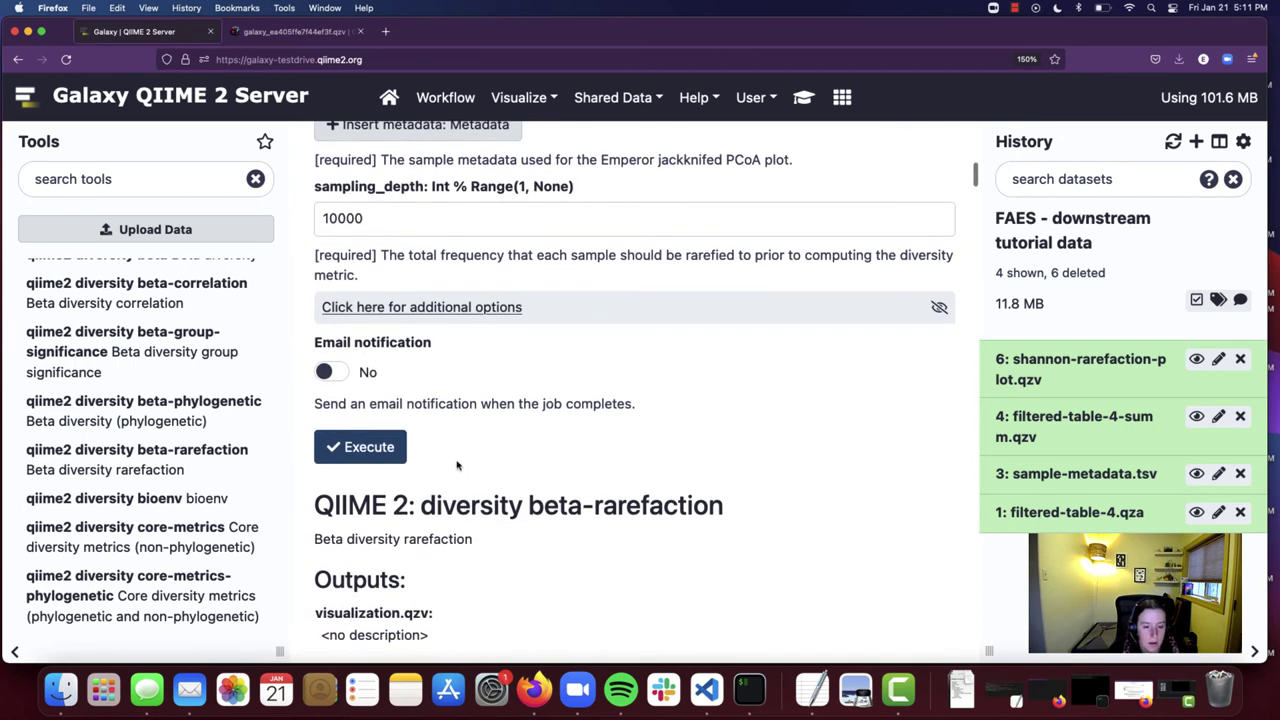
left_click(378, 448)
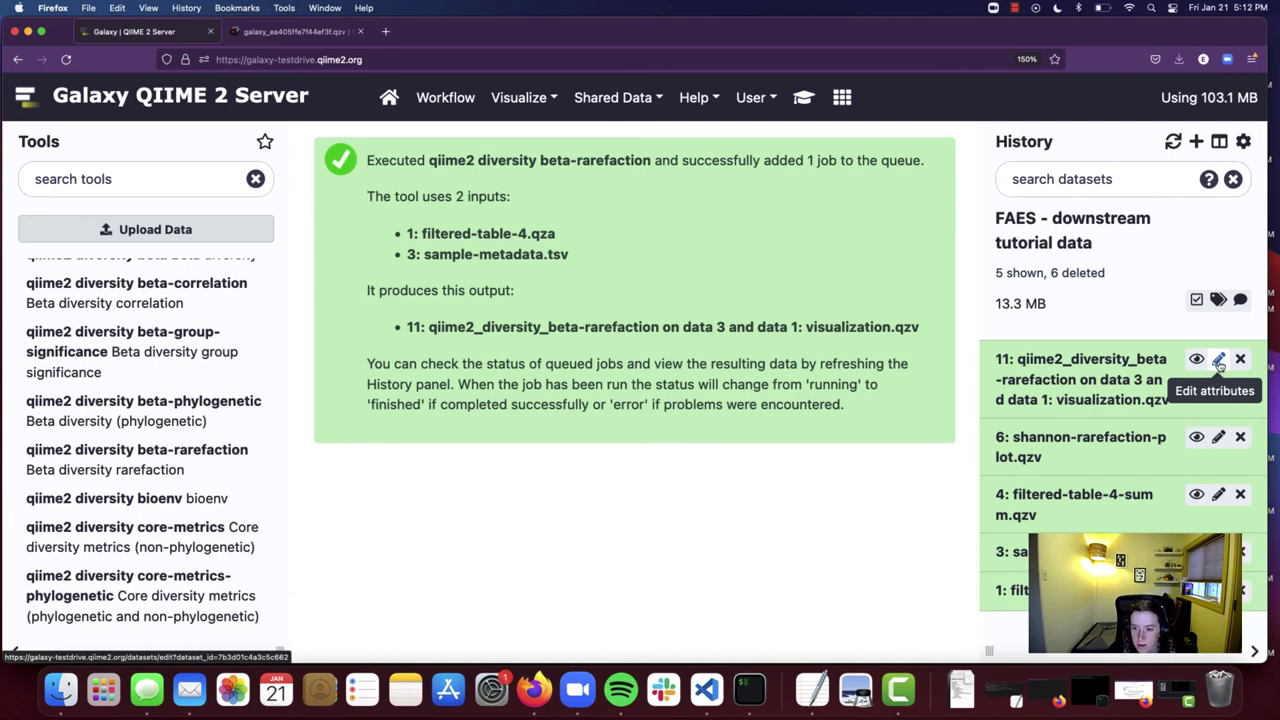
Rename the beta-rarefaction output dataset as braycurtis-rarefaction-plot.qzv and save its attributes
left_click(1219, 362)
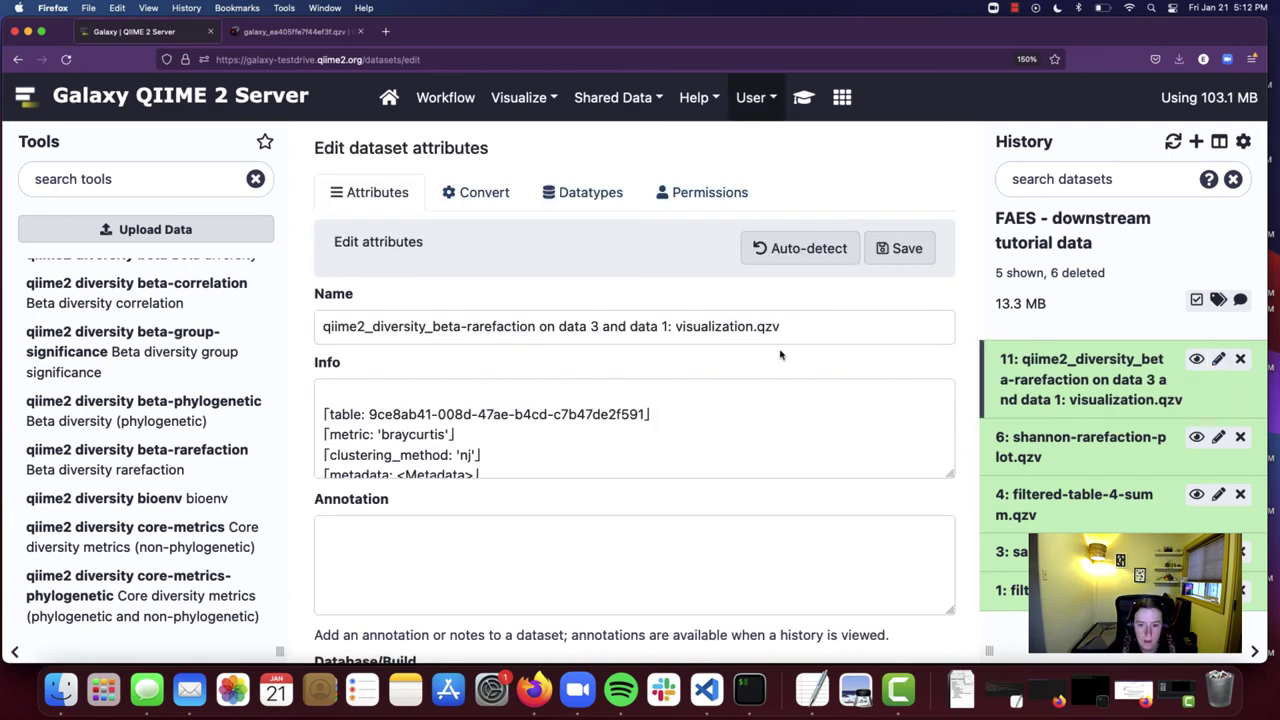
triple_click(711, 326)
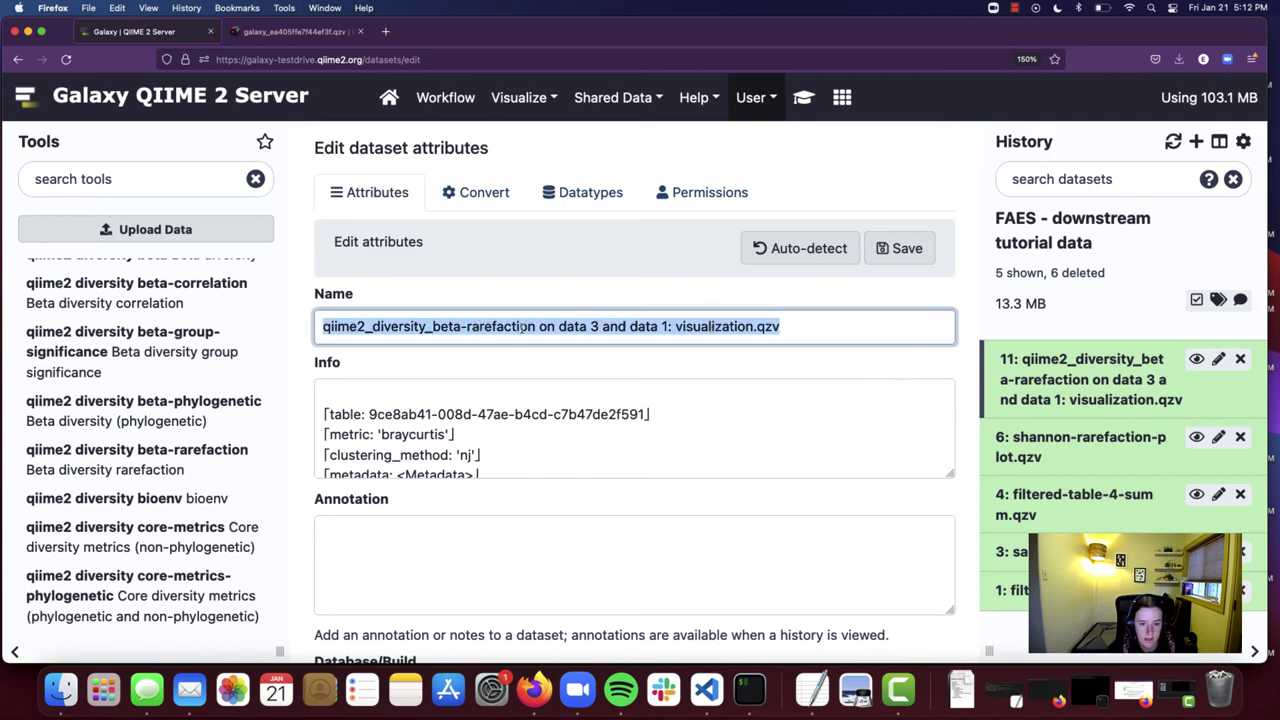
key("BackSpace")
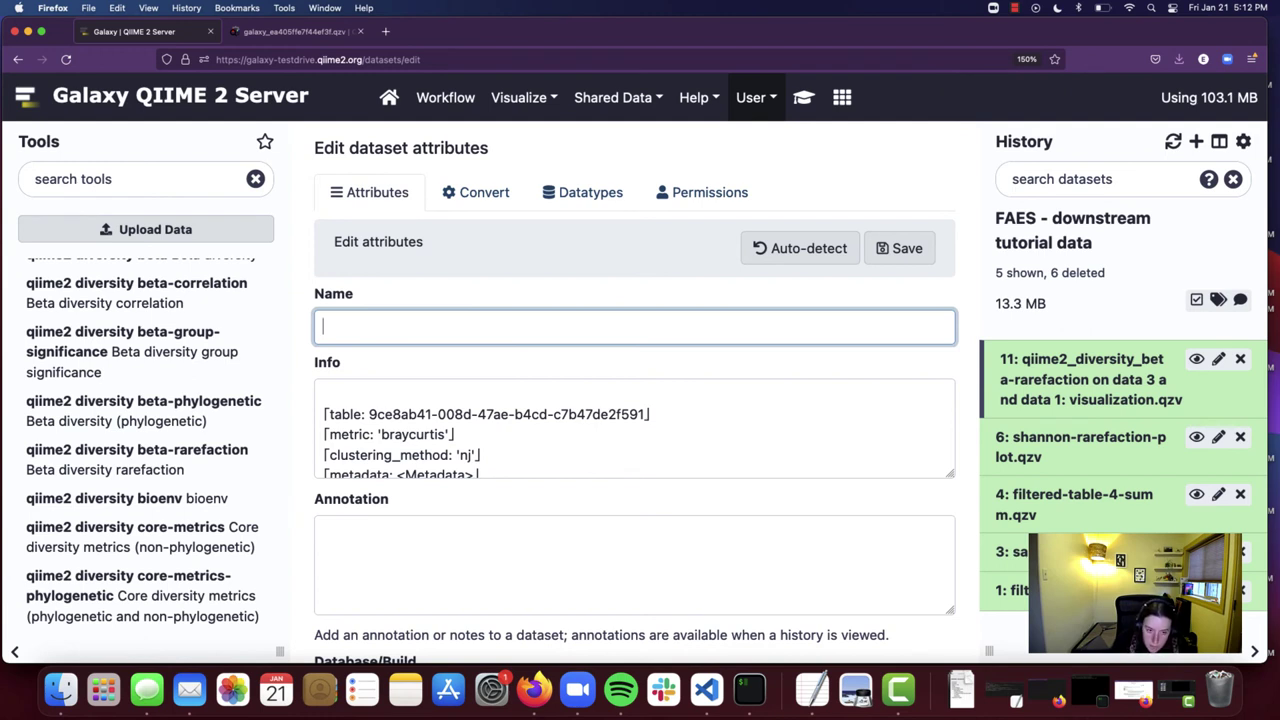
type("br")
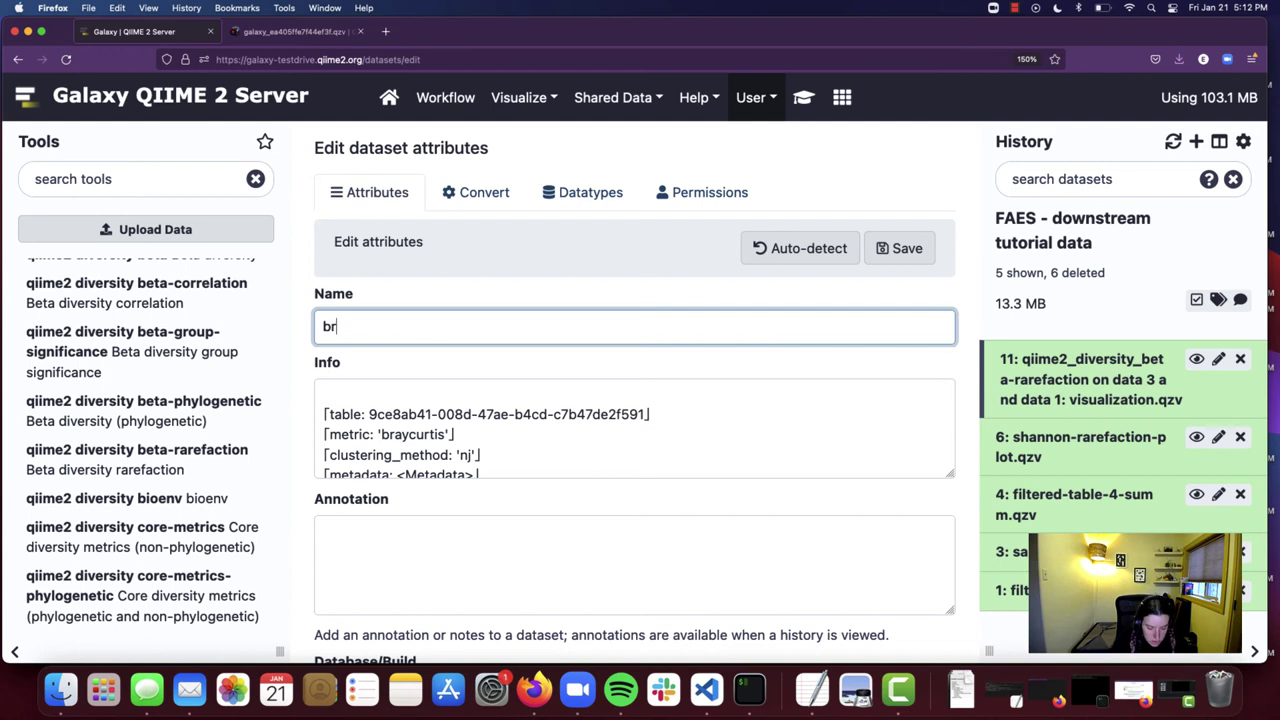
type("aycurtis")
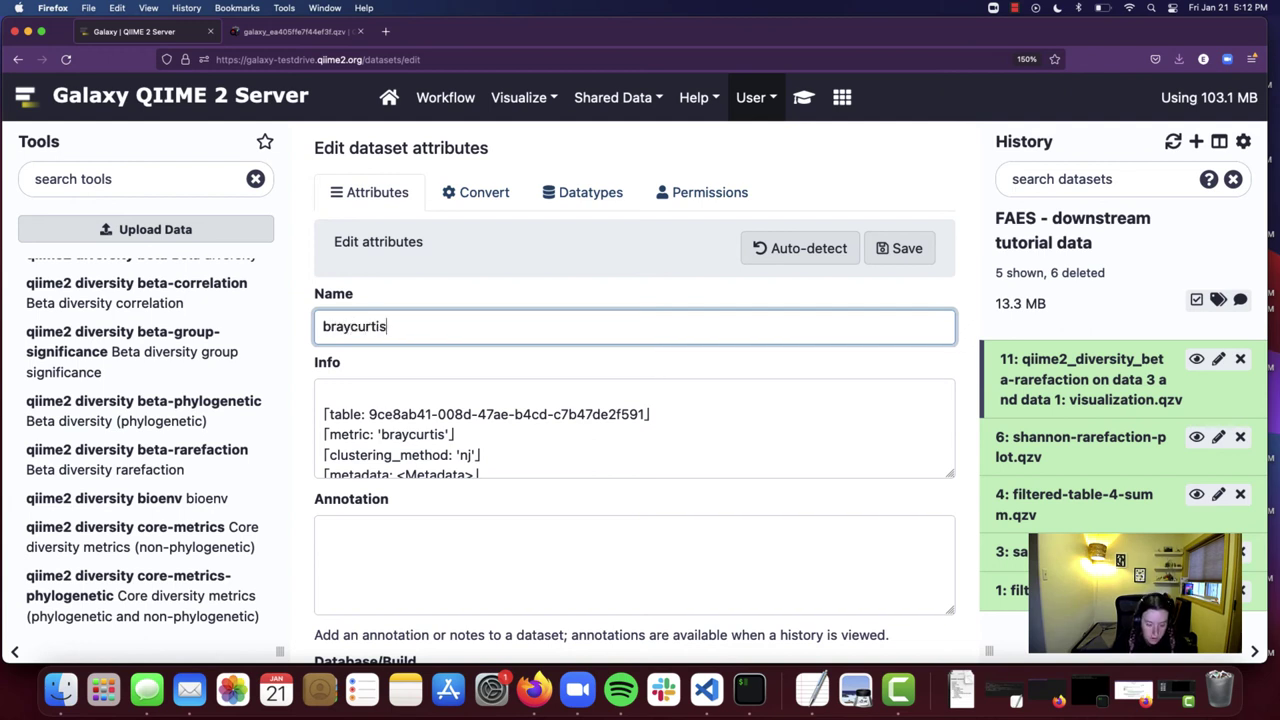
type("-rarefaction")
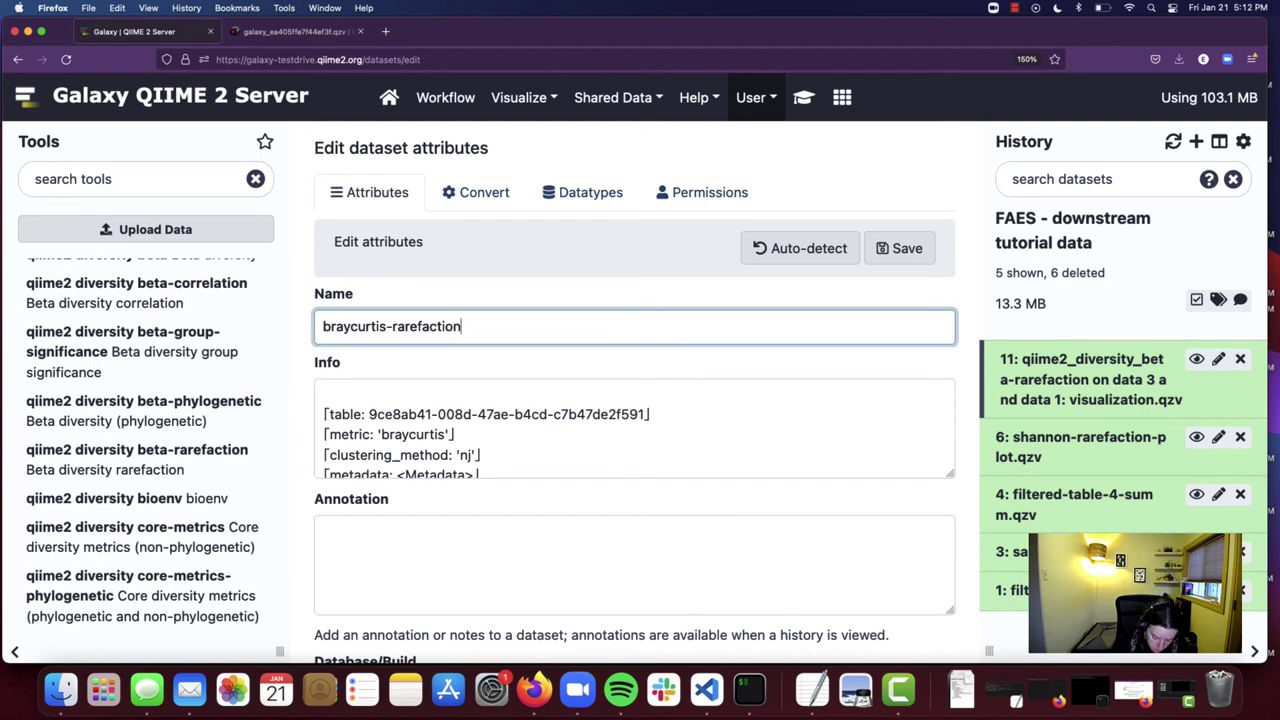
type("-plot")
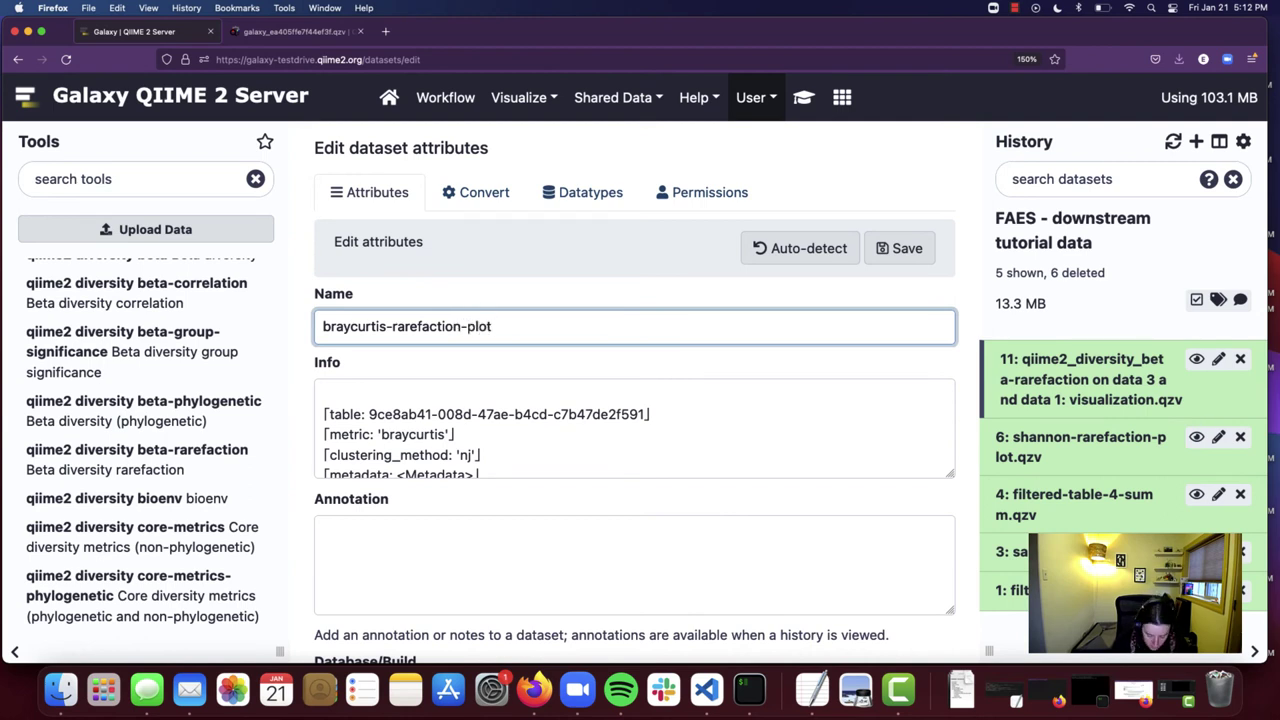
type(".qv")
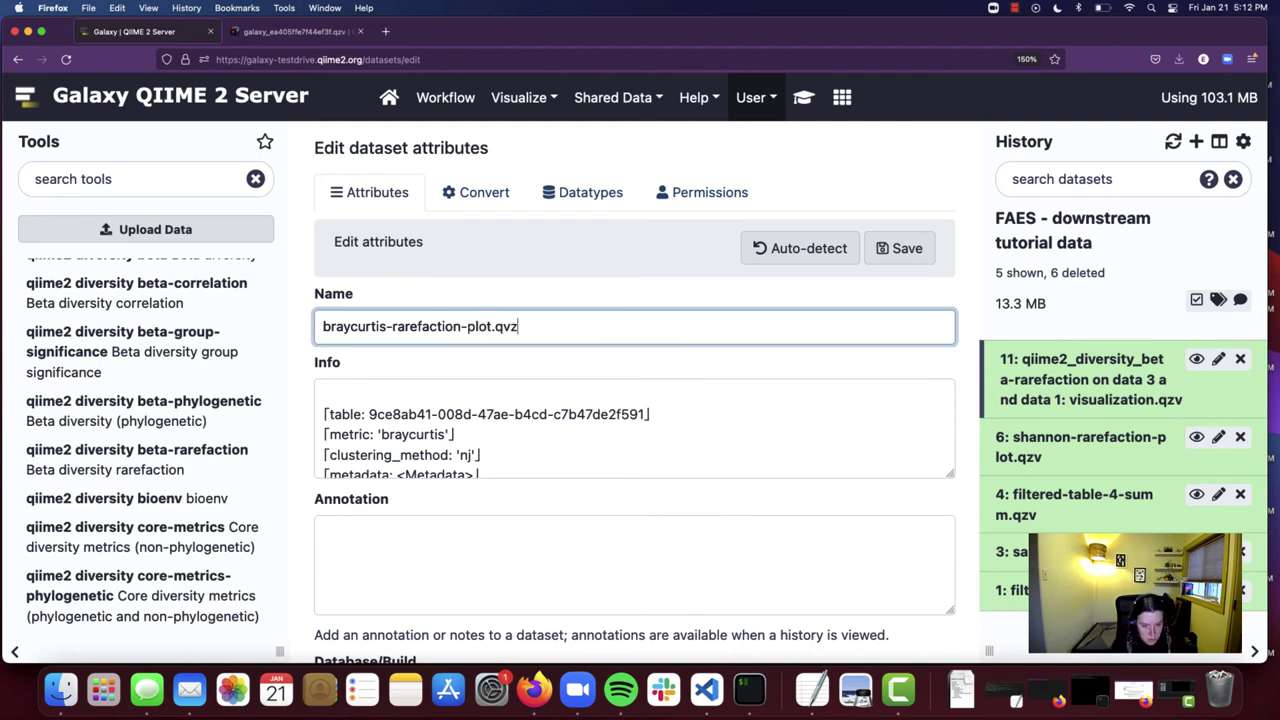
key("BackSpace")
type("zv")
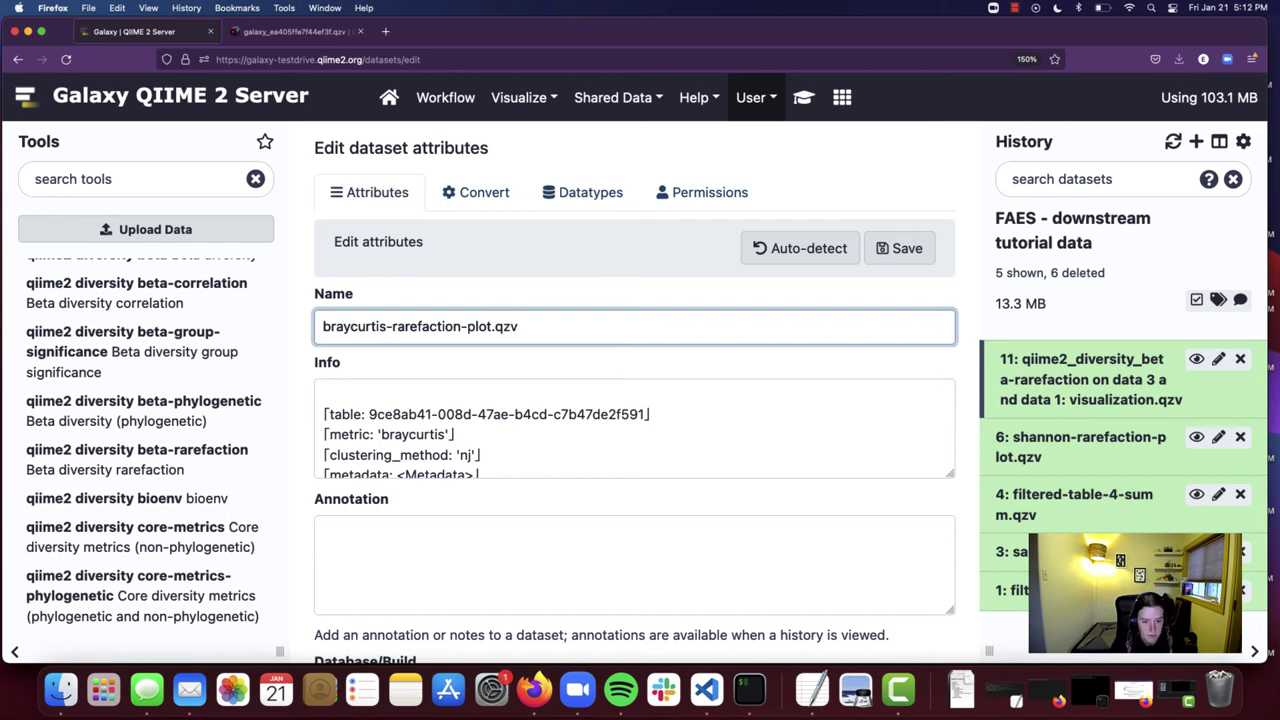
left_click(623, 367)
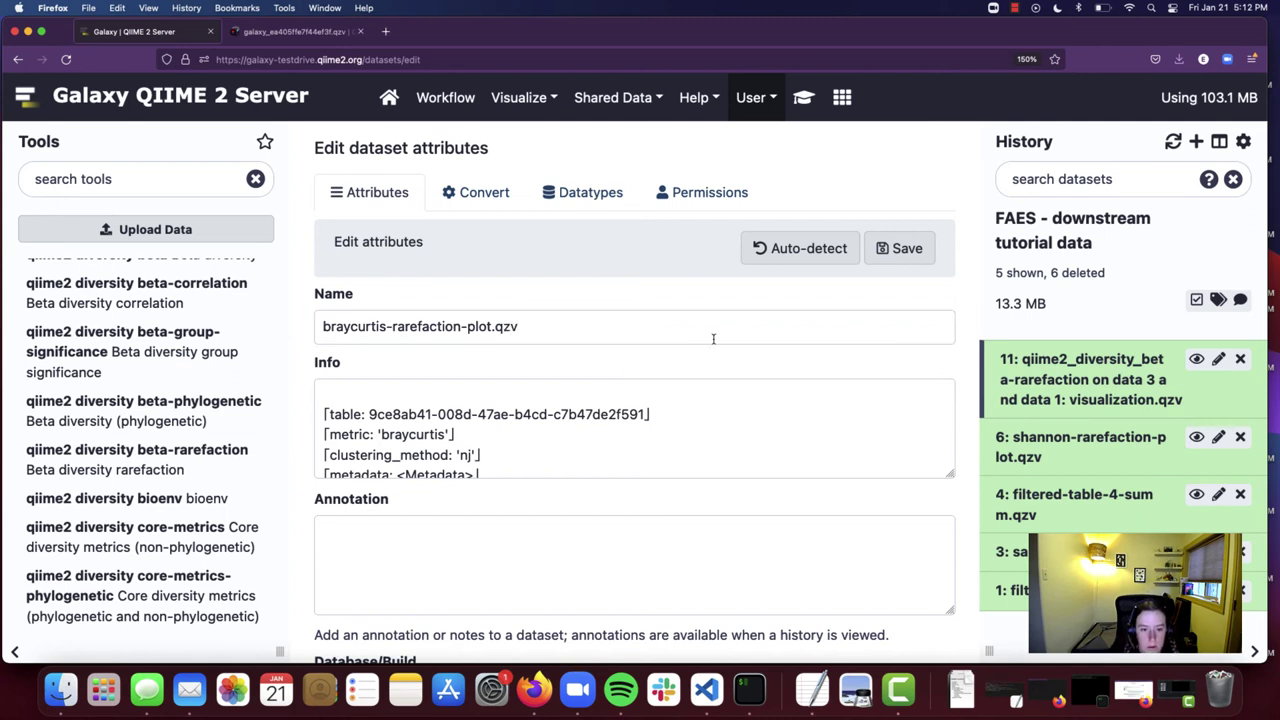
left_click(906, 252)
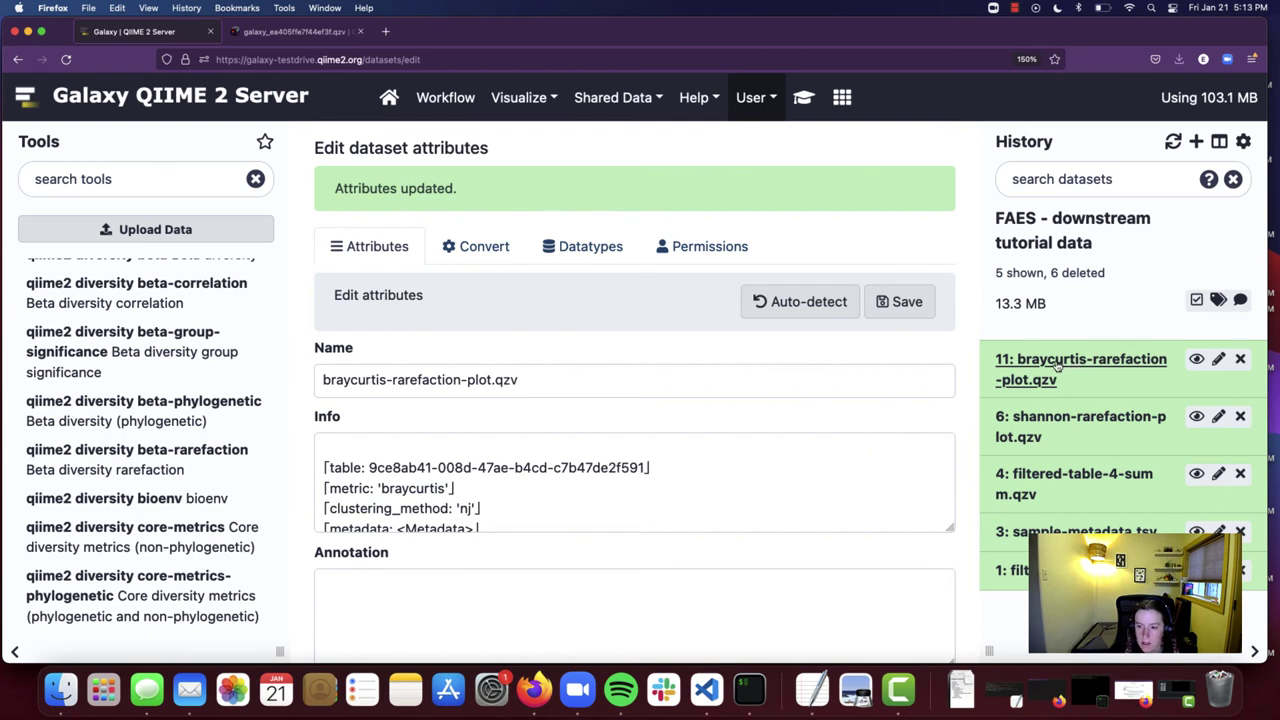
Expand the braycurtis-rarefaction-plot.qzv dataset in the history and open it in QIIME 2 View
left_click(1070, 366)
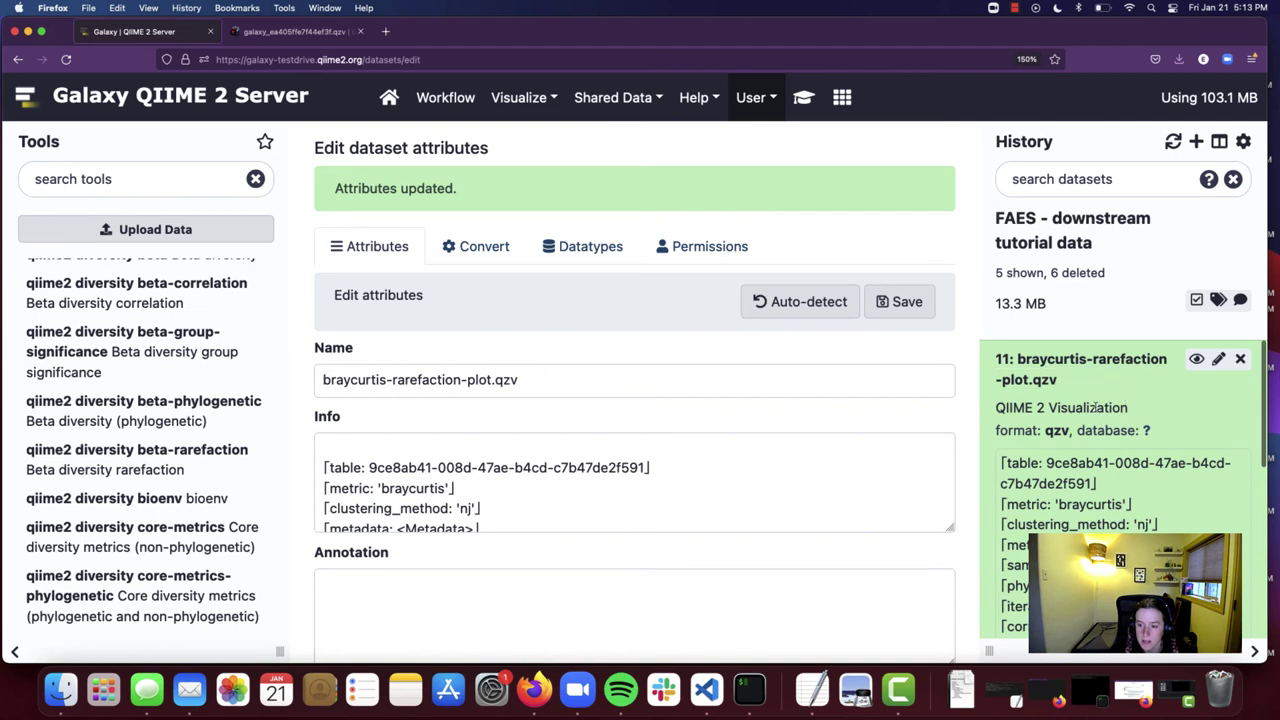
triple_click(1098, 408)
left_click(1167, 413)
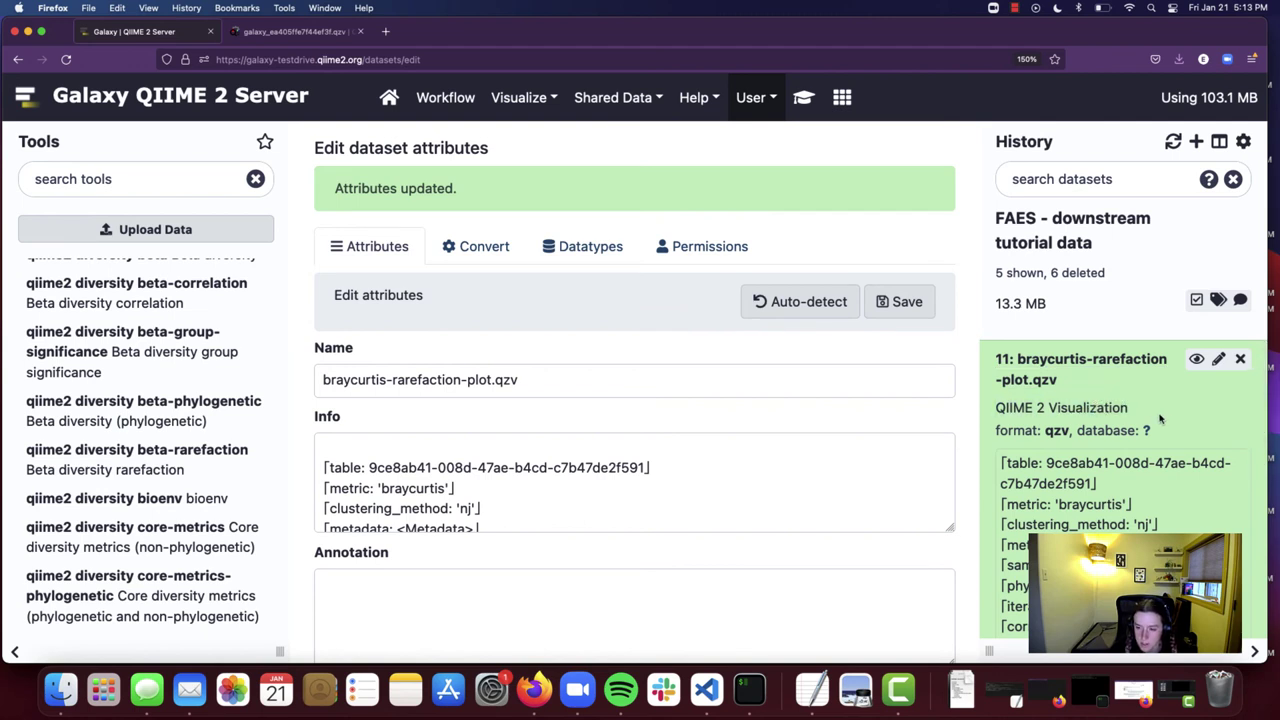
scroll(1160, 418, "down", 5)
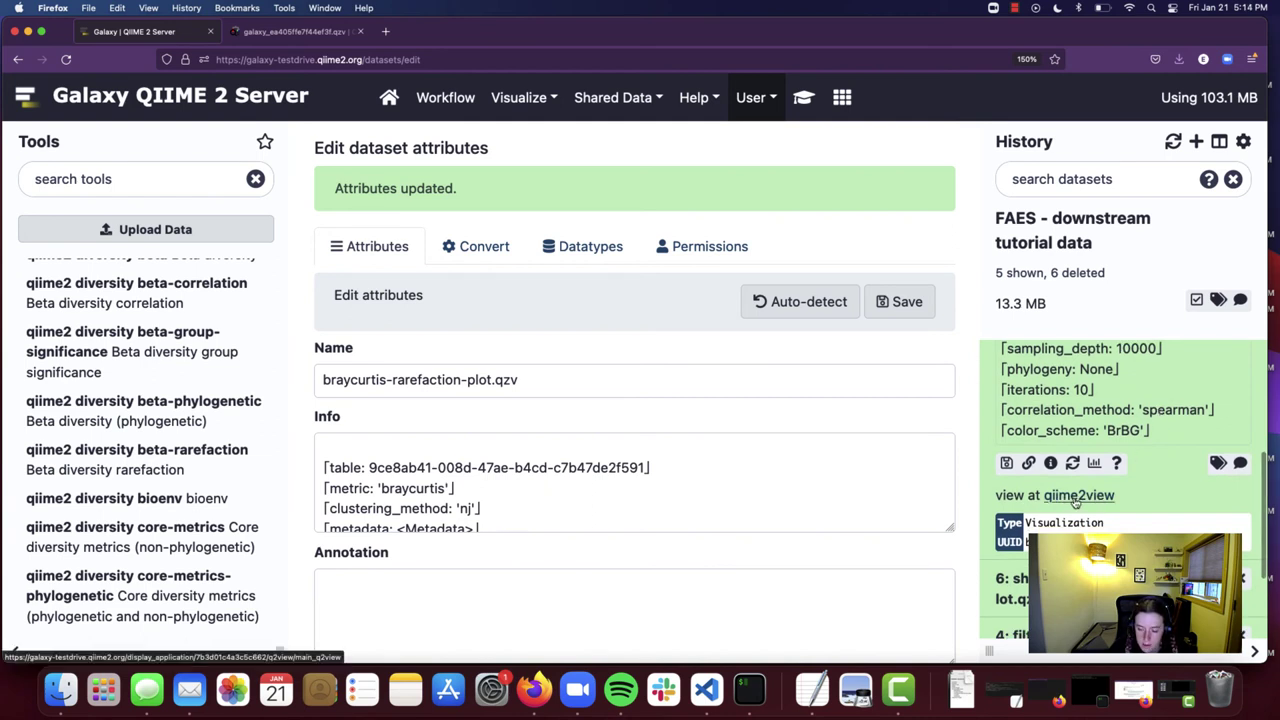
left_click(1075, 497)
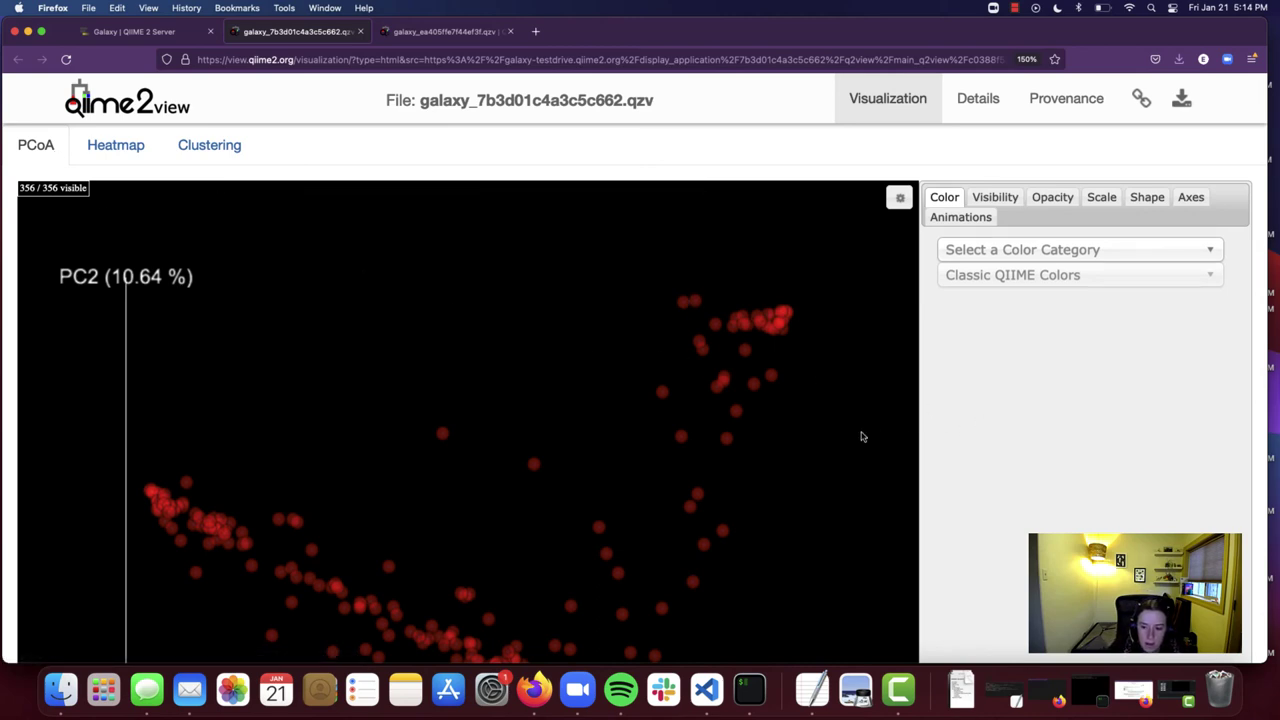
Color the PCoA plot's samples by the autoFmtGroup category using the Dark color scheme
scroll(862, 436, "down", 3)
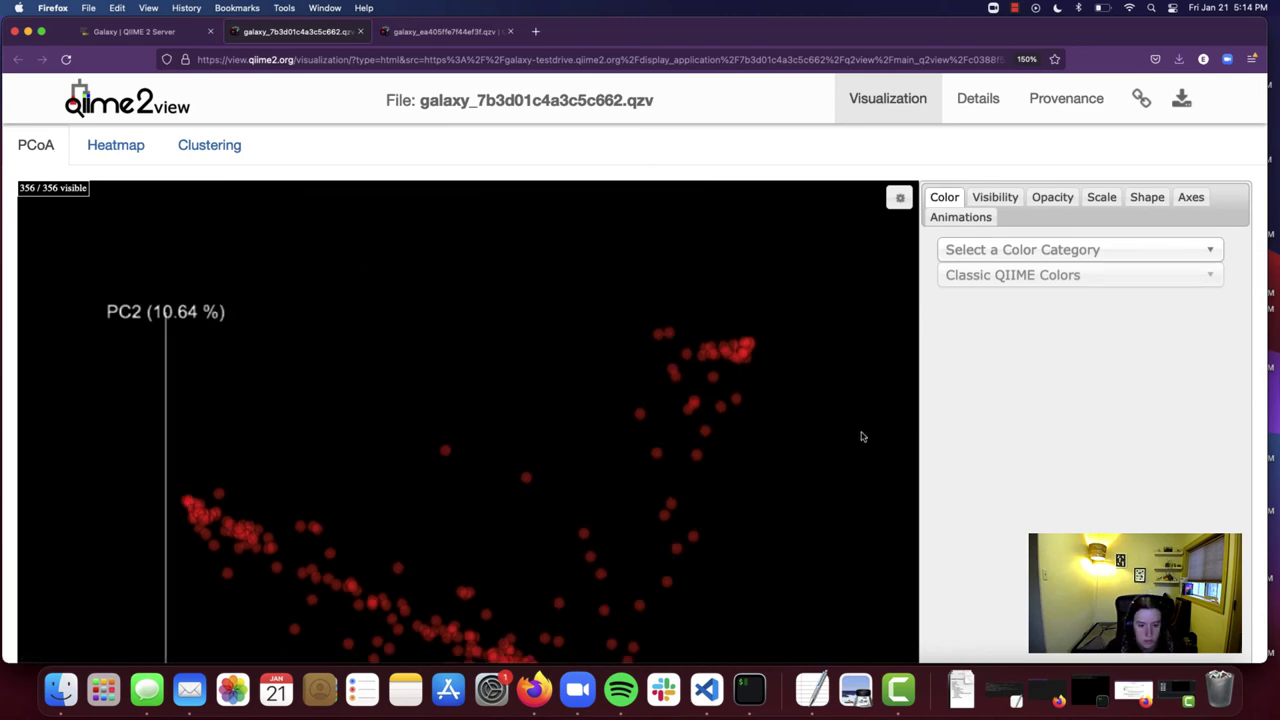
scroll(958, 438, "down", 3)
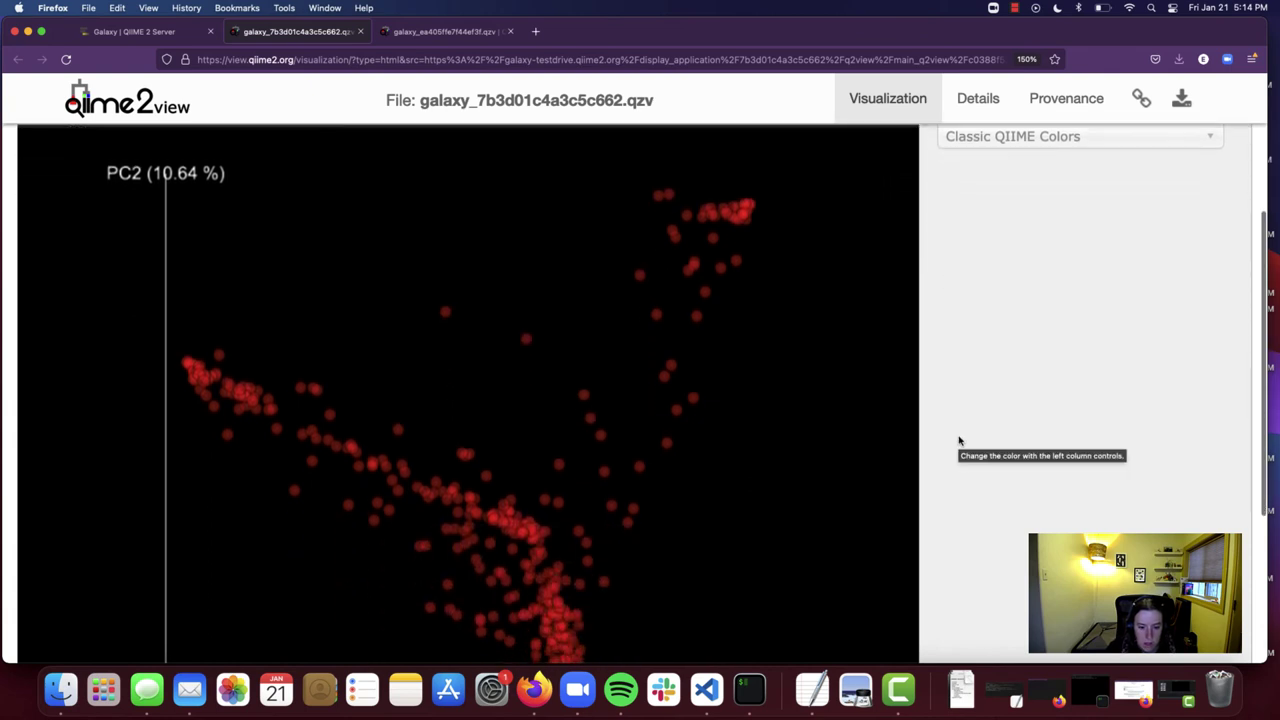
scroll(958, 440, "down", 2)
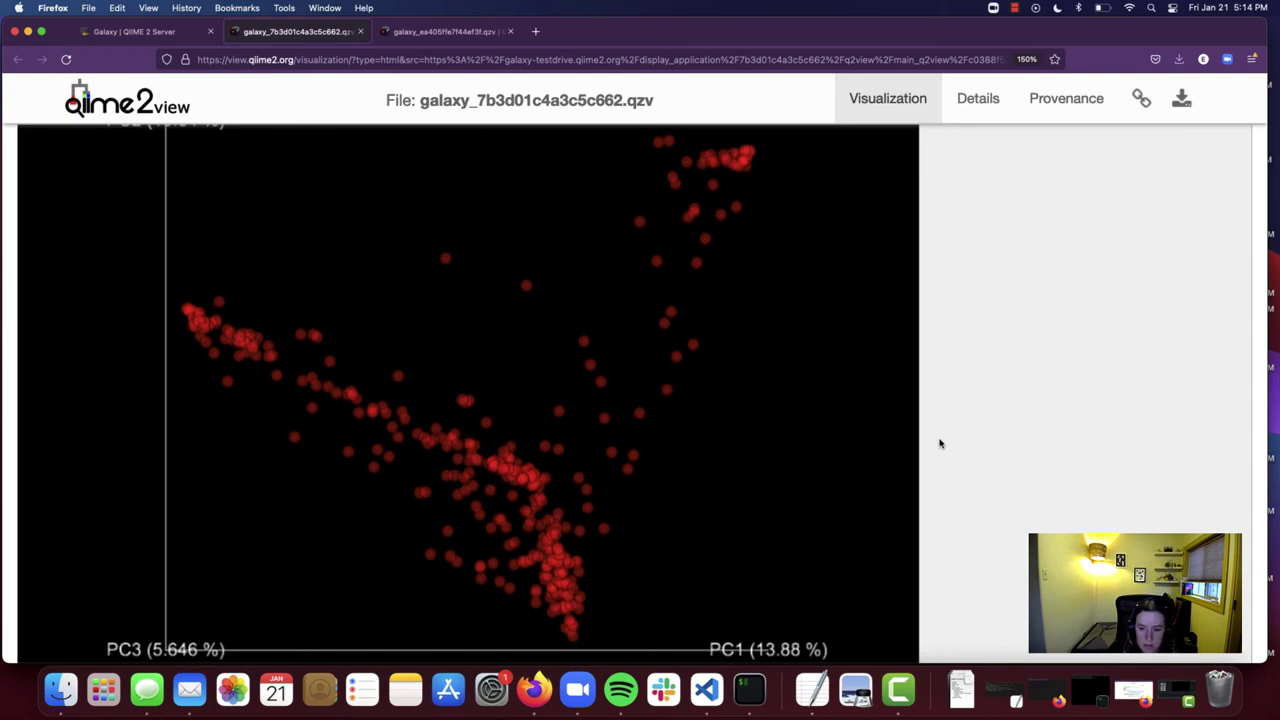
scroll(940, 443, "up", 3)
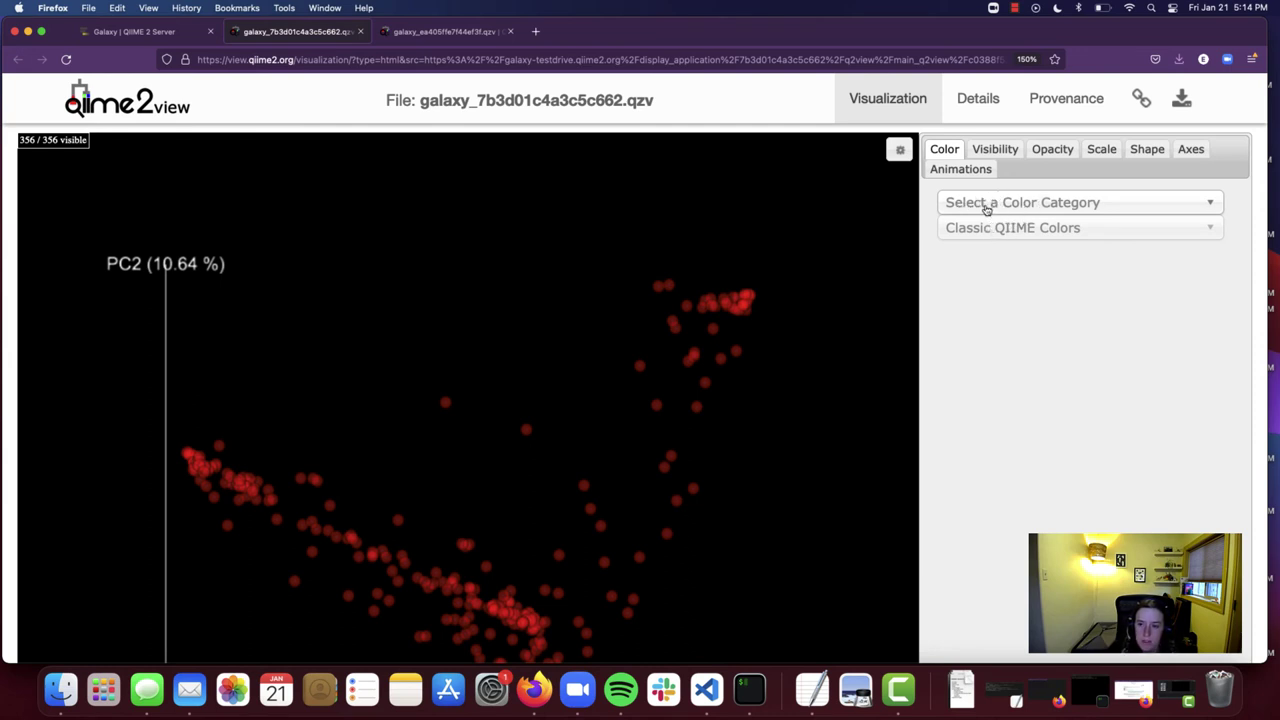
left_click(1036, 206)
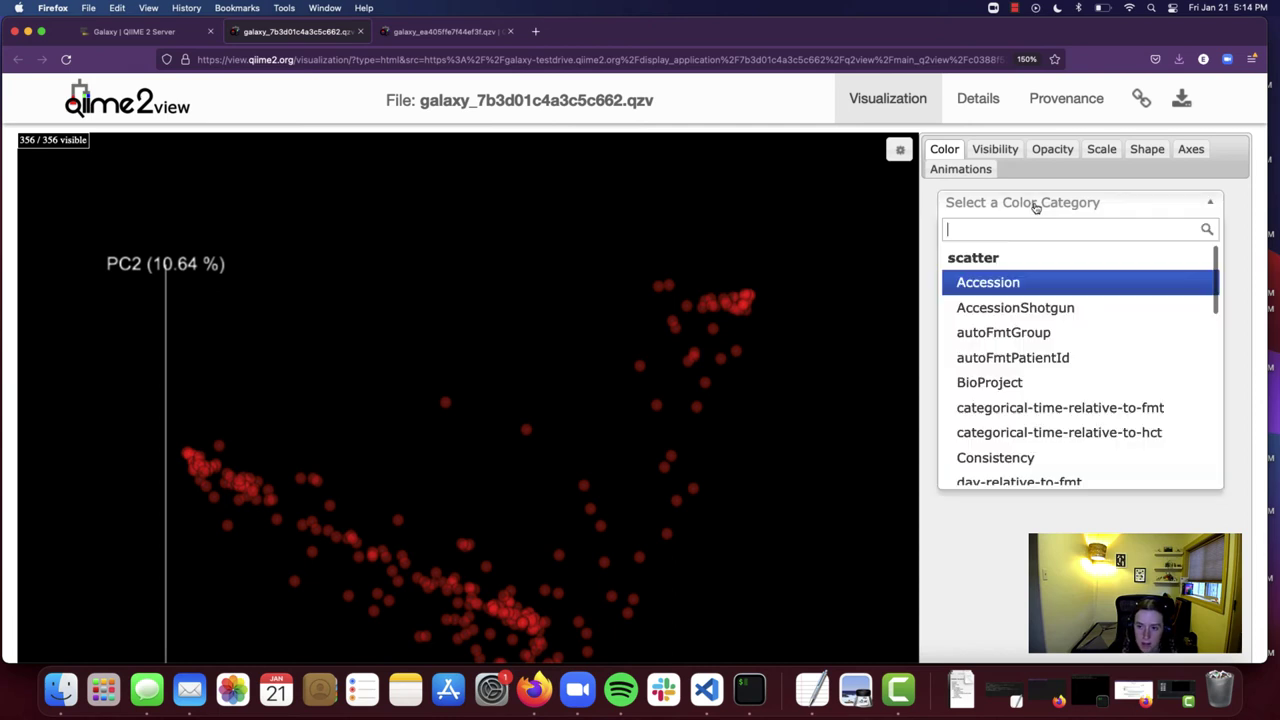
left_click(1059, 336)
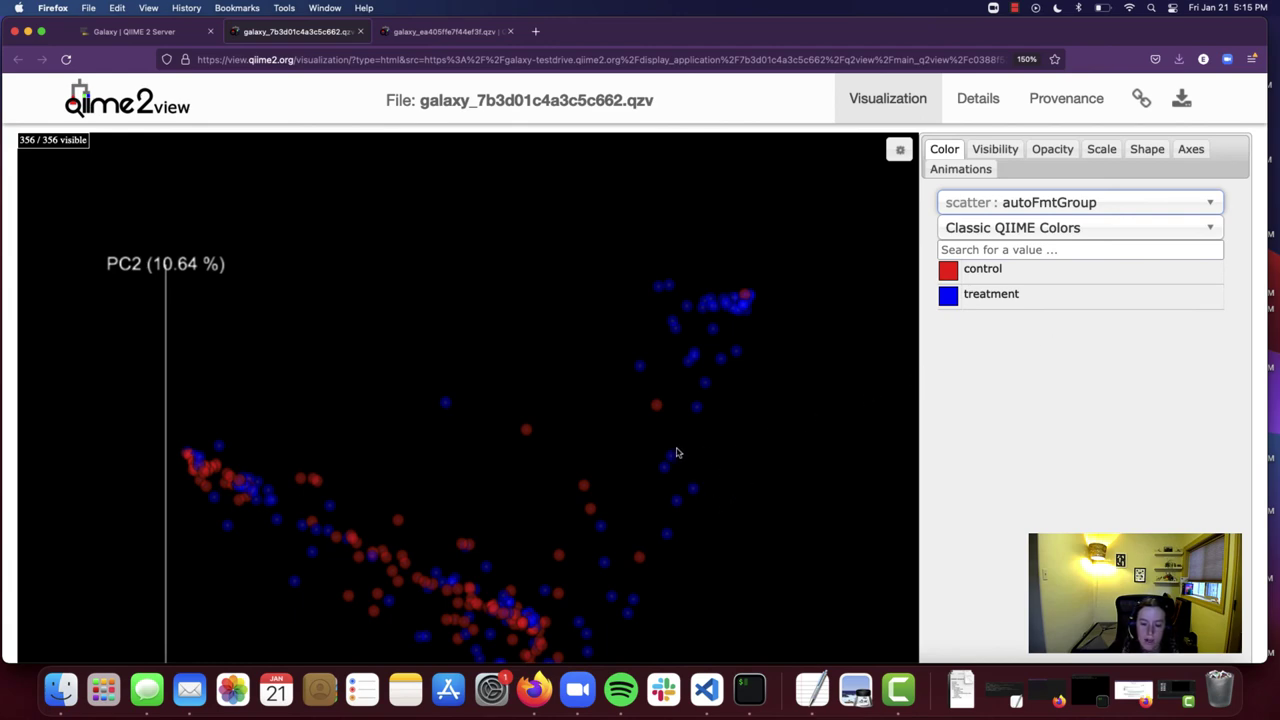
left_click(1095, 231)
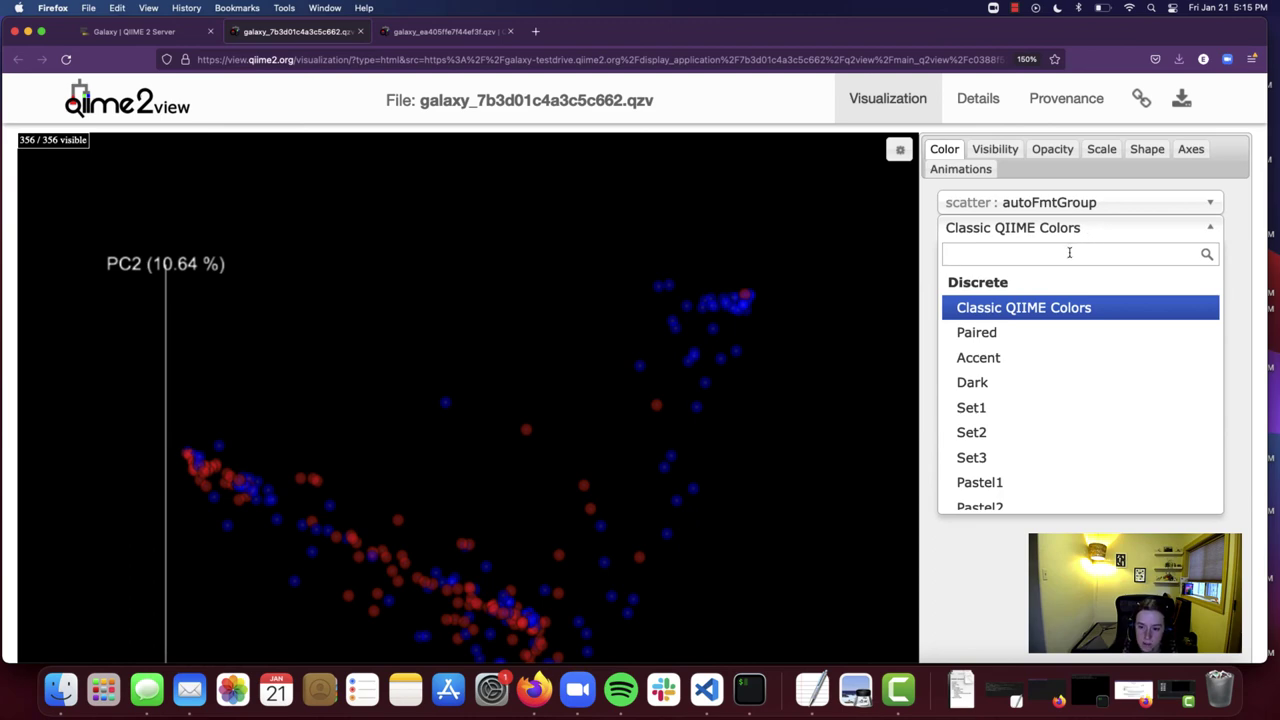
left_click(985, 384)
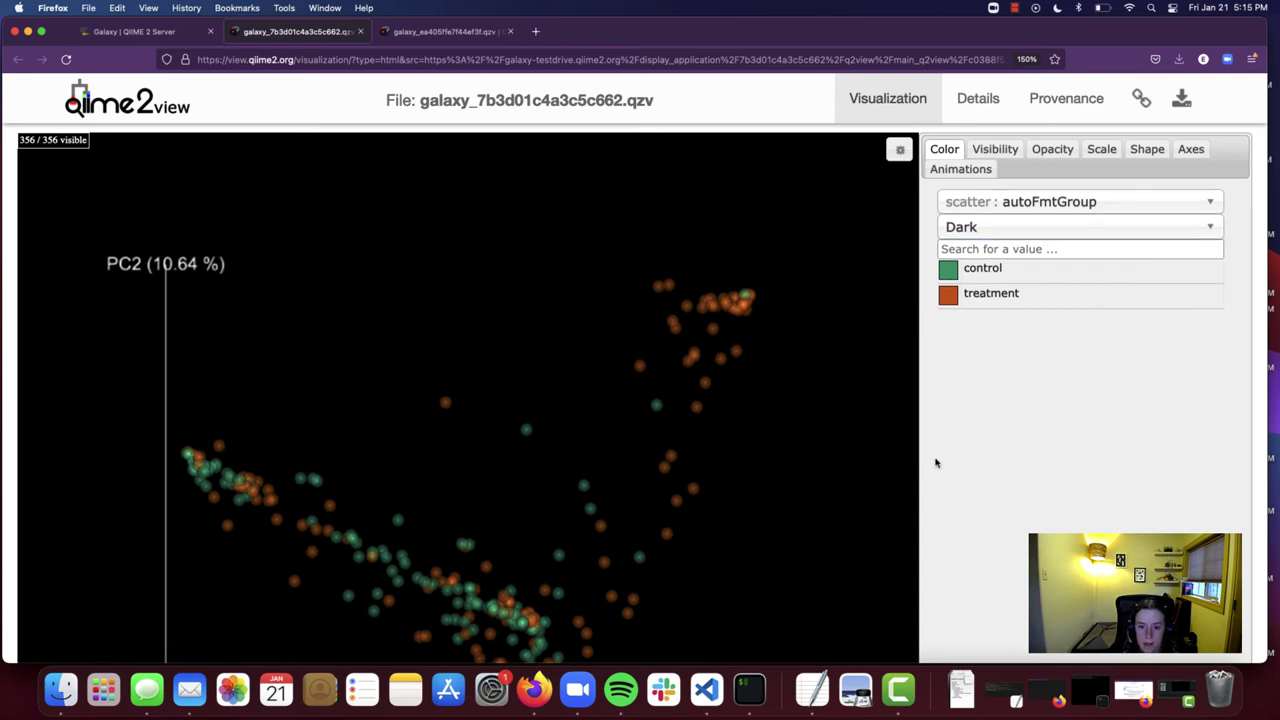
Examine the control and treatment samples in the PCoA plot up close and from different angles
scroll(935, 457, "down", 2)
scroll(935, 463, "down", 1)
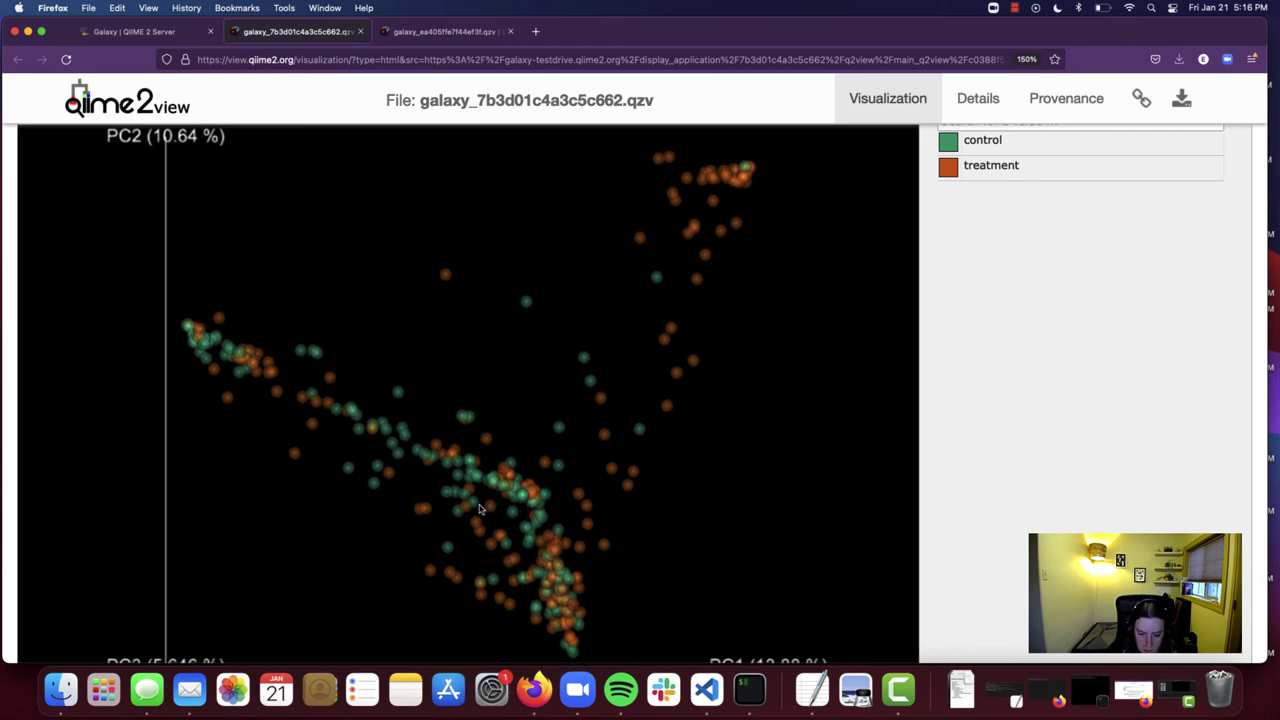
scroll(543, 518, "up", 3)
scroll(543, 518, "up", 5)
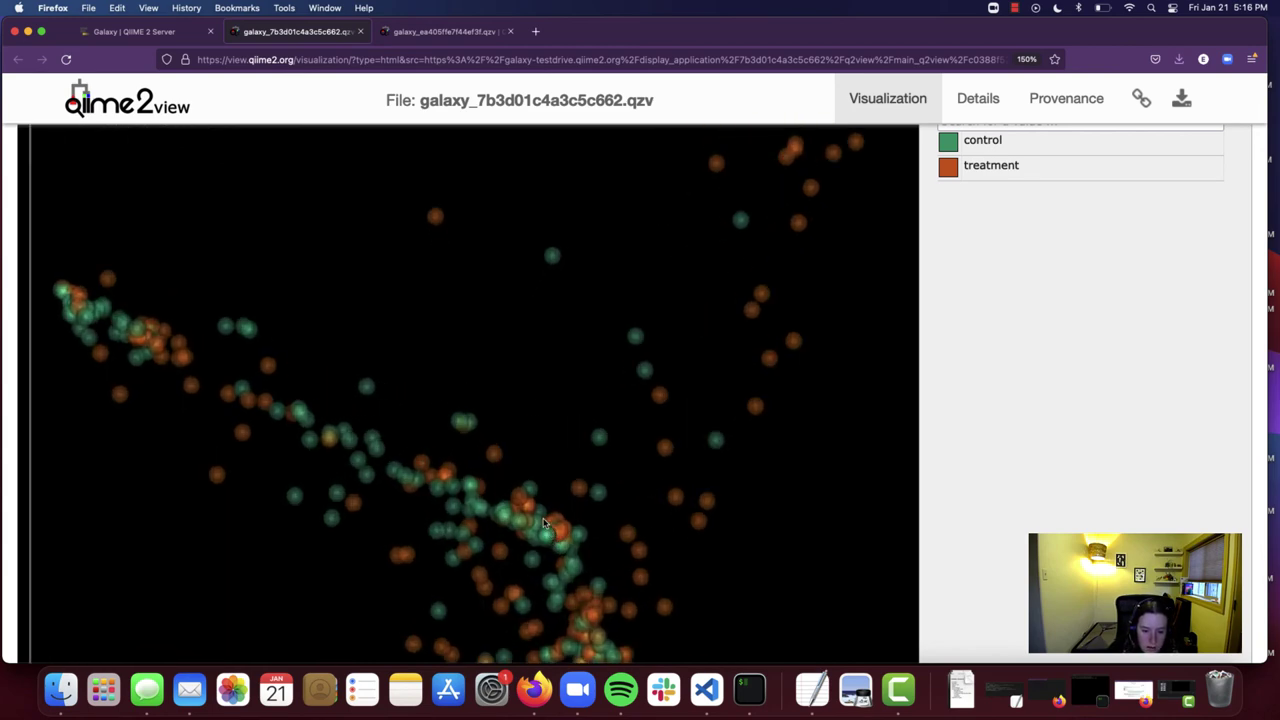
scroll(497, 603, "down", 3)
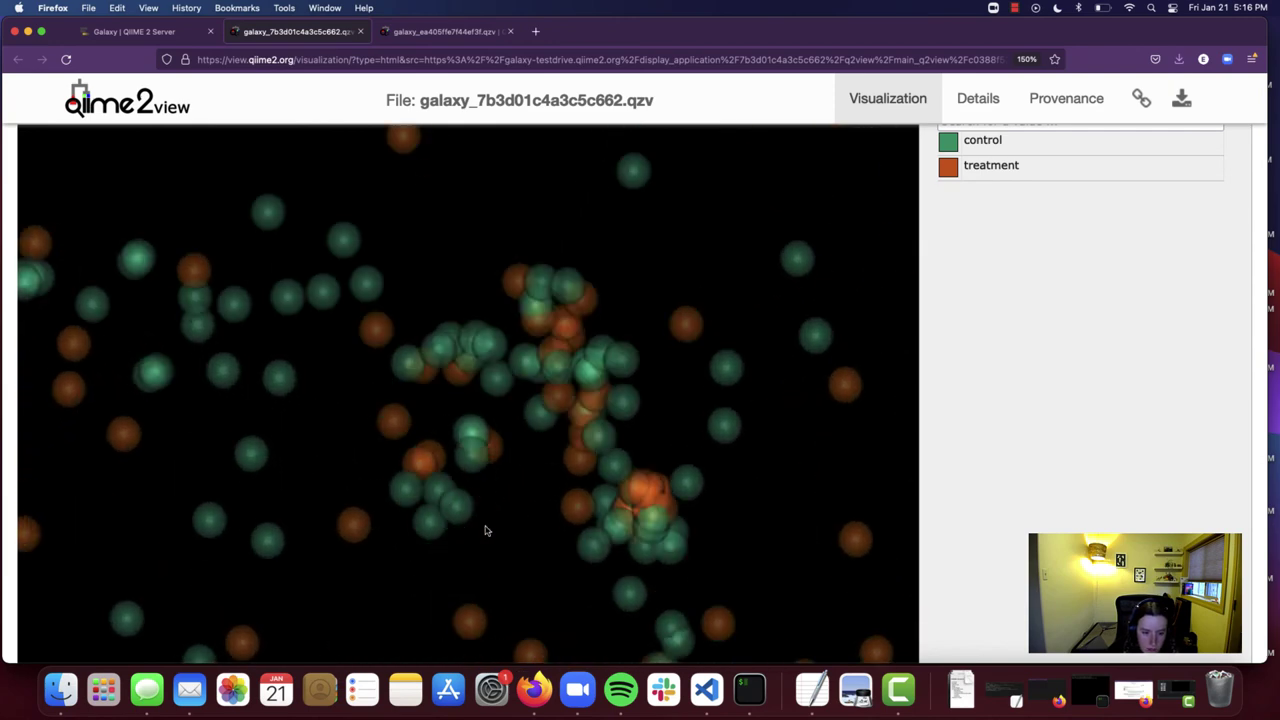
left_click_drag(486, 529, 447, 489)
scroll(474, 469, "down", 2)
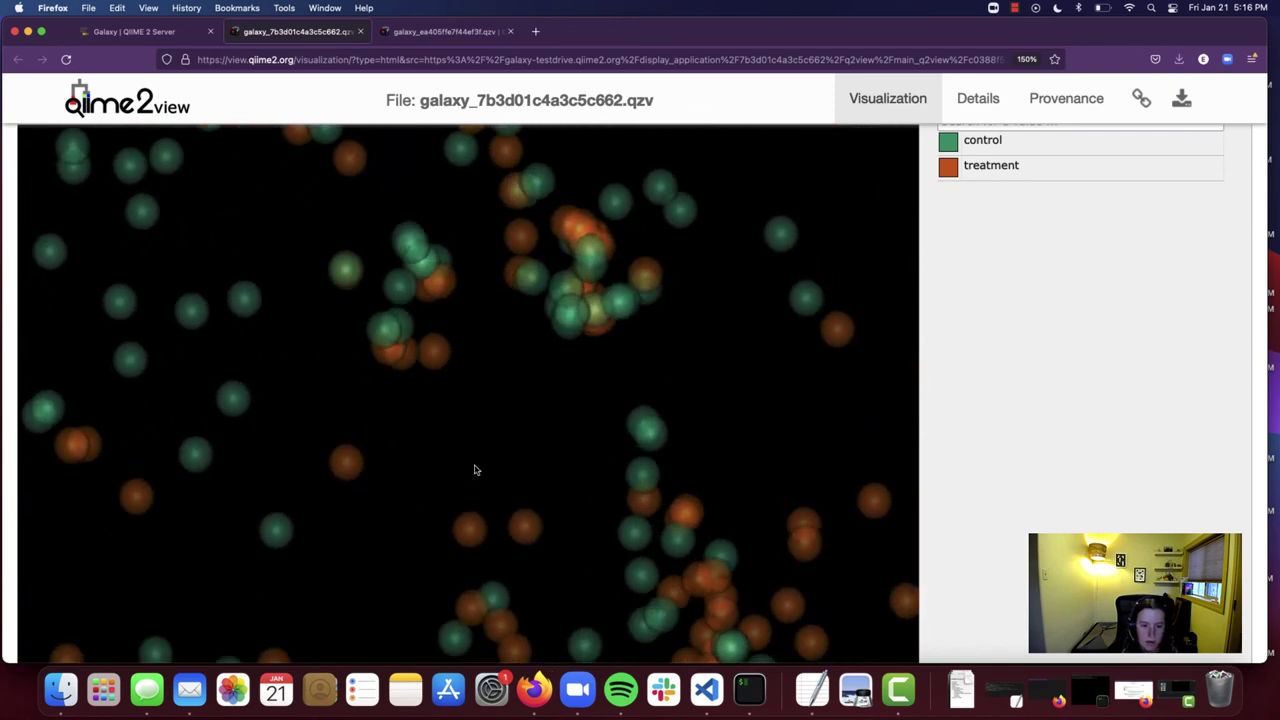
Examine the overall spread of control and treatment samples along the three PCoA axes from a wider view
scroll(529, 411, "down", 4)
scroll(529, 411, "down", 3)
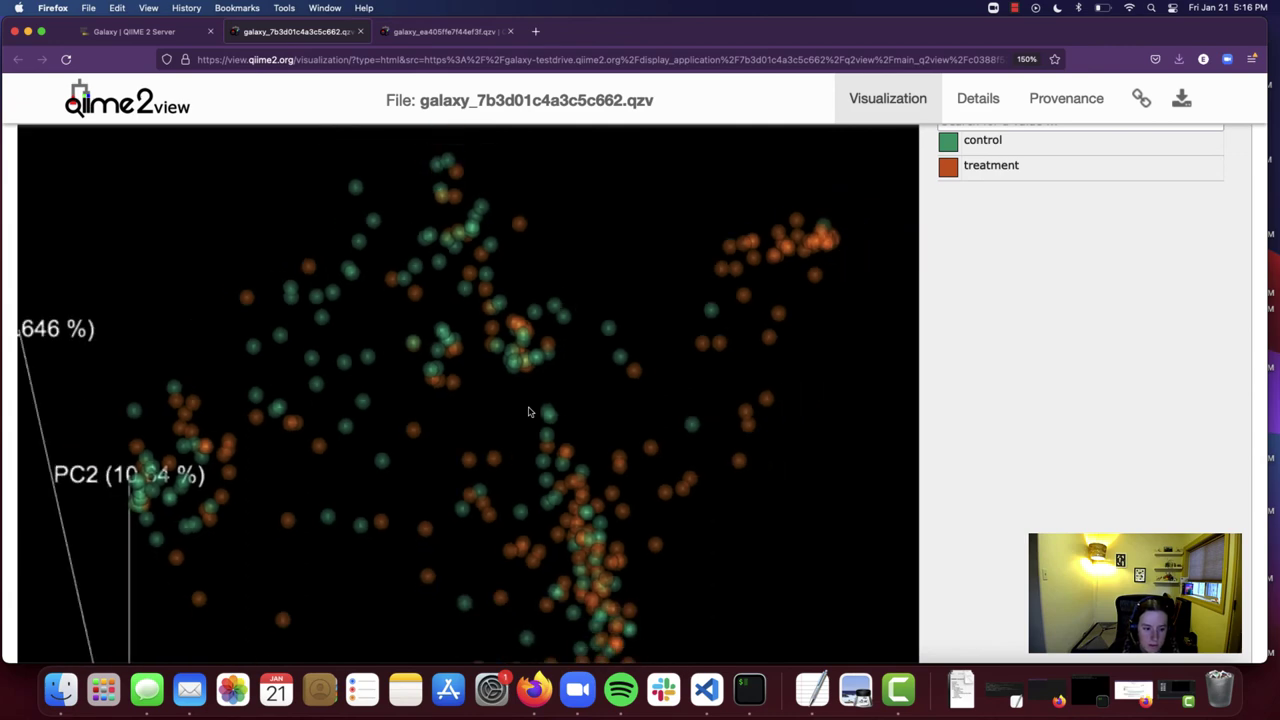
left_click_drag(620, 380, 648, 485)
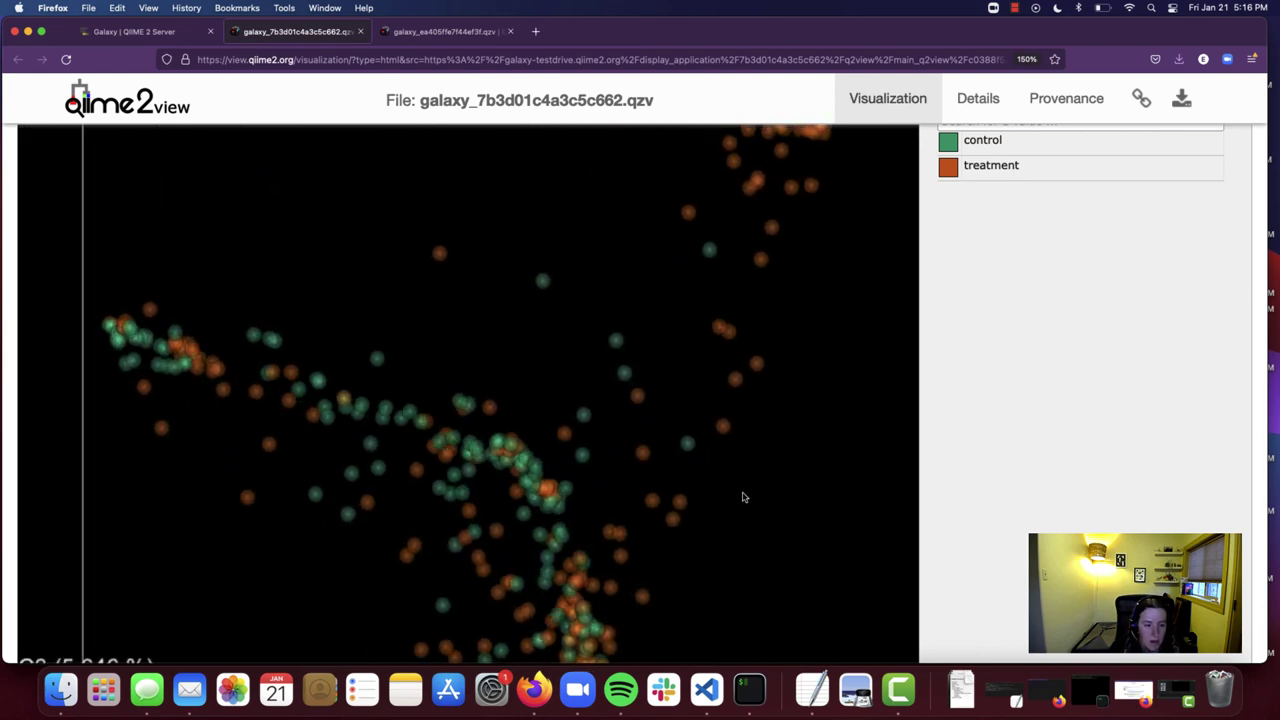
scroll(743, 497, "down", 5)
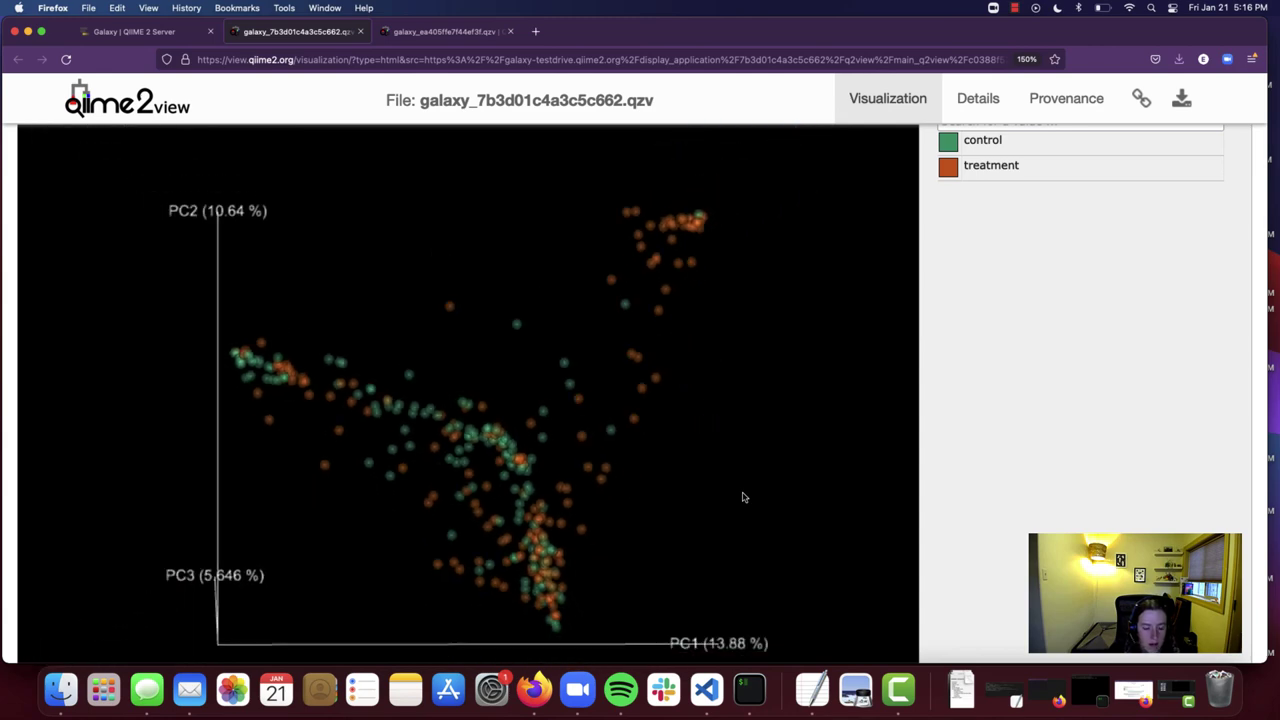
left_click_drag(743, 497, 789, 513)
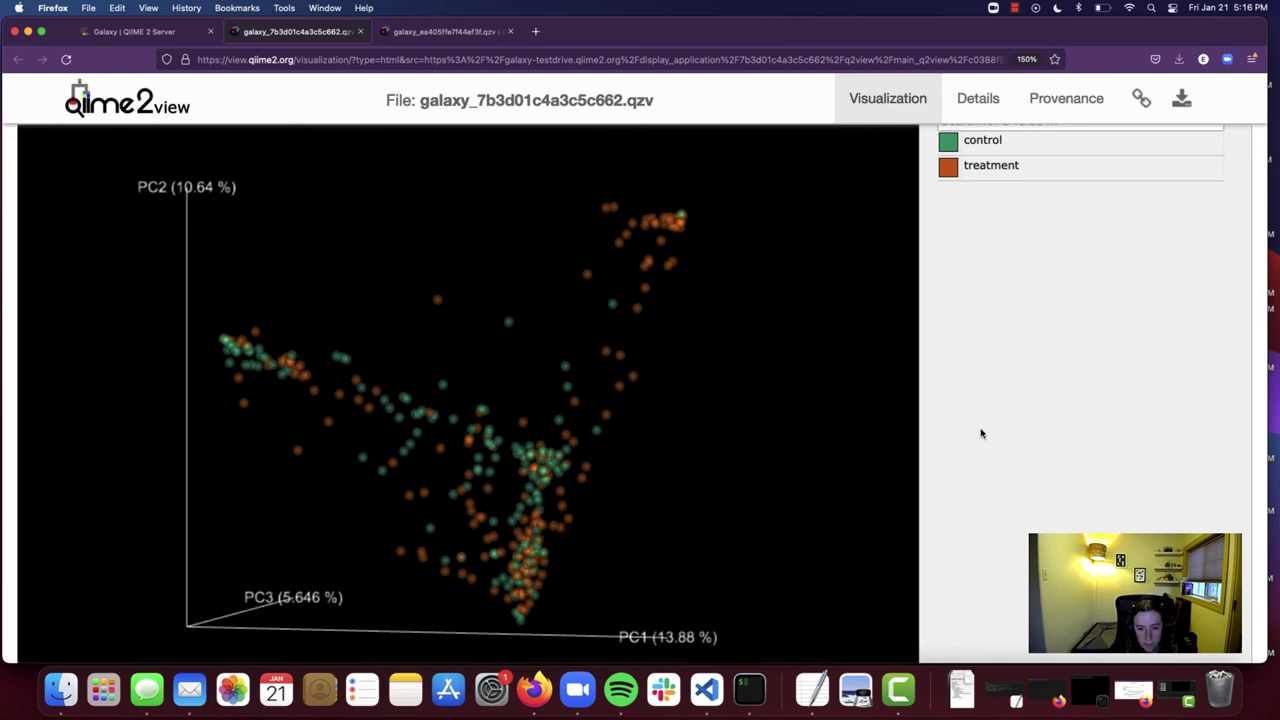
scroll(981, 433, "up", 1)
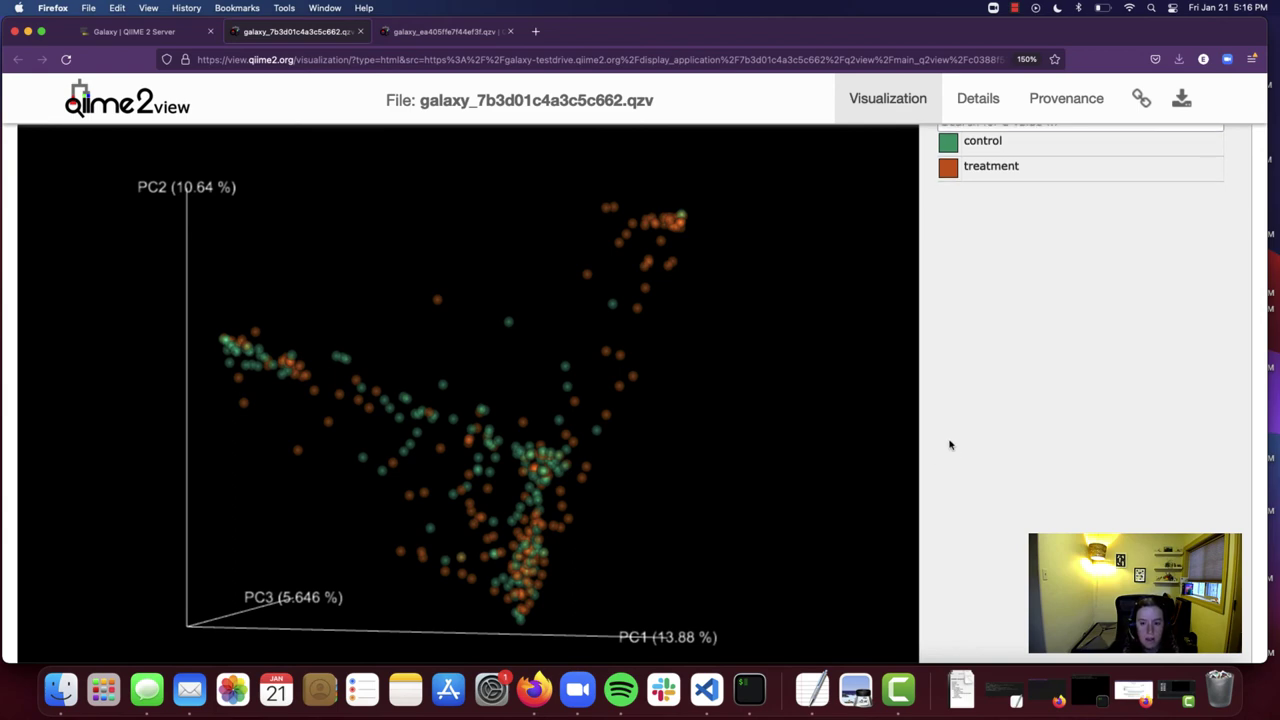
Show the Bray-Curtis heatmap of Mantel correlation between iterations and view it in full
scroll(950, 445, "up", 5)
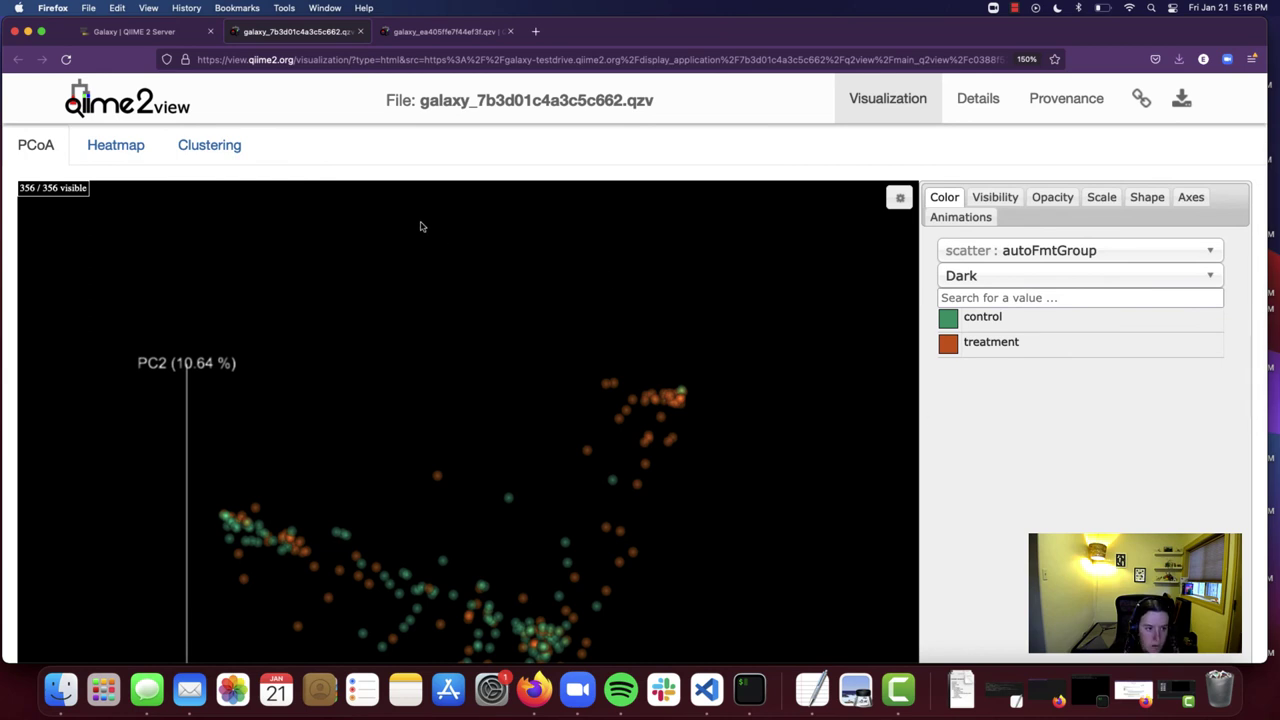
left_click(113, 148)
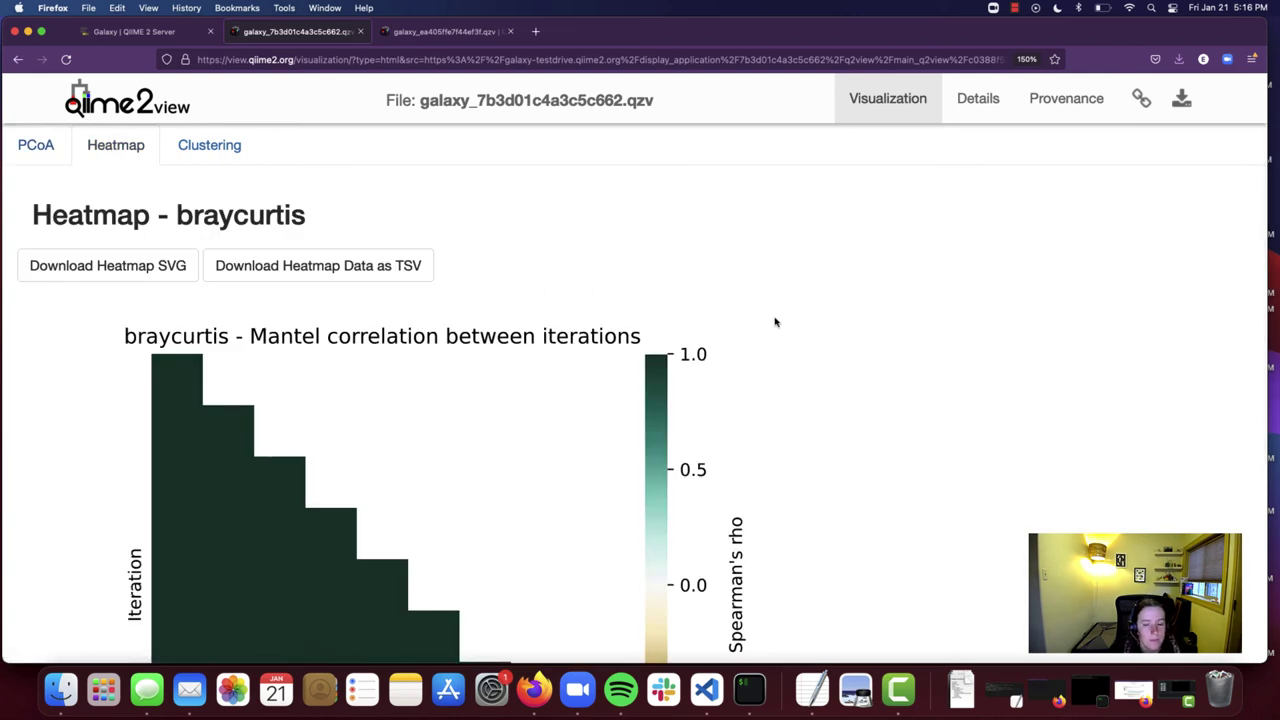
scroll(799, 350, "down", 3)
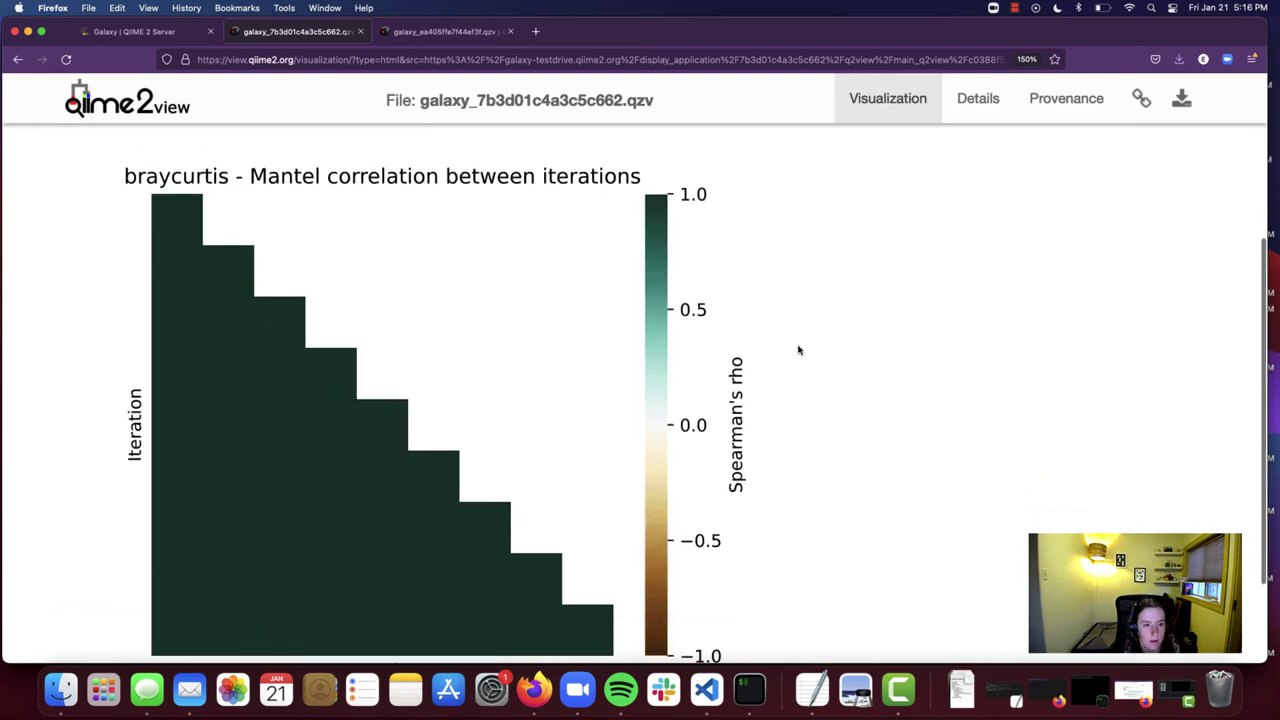
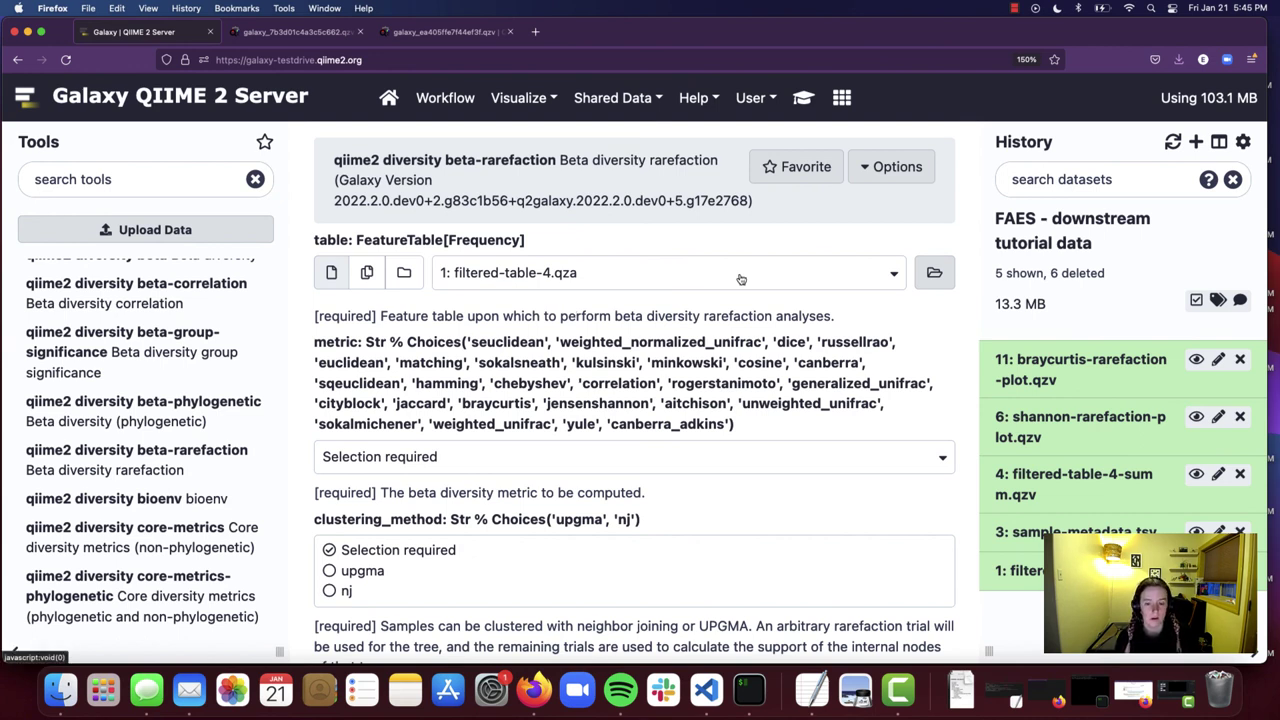
Choose filtered-table-4.qza as the feature table for the beta-rarefaction tool in Galaxy
left_click(895, 276)
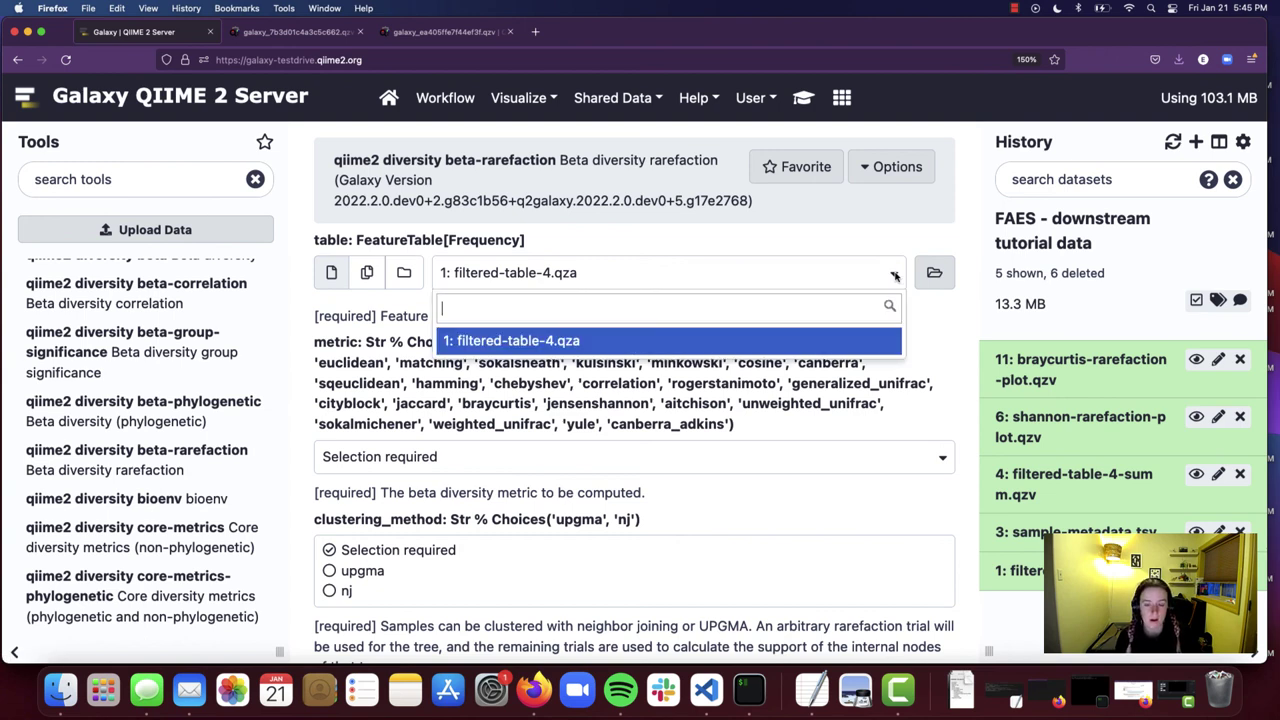
left_click(598, 347)
triple_click(394, 241)
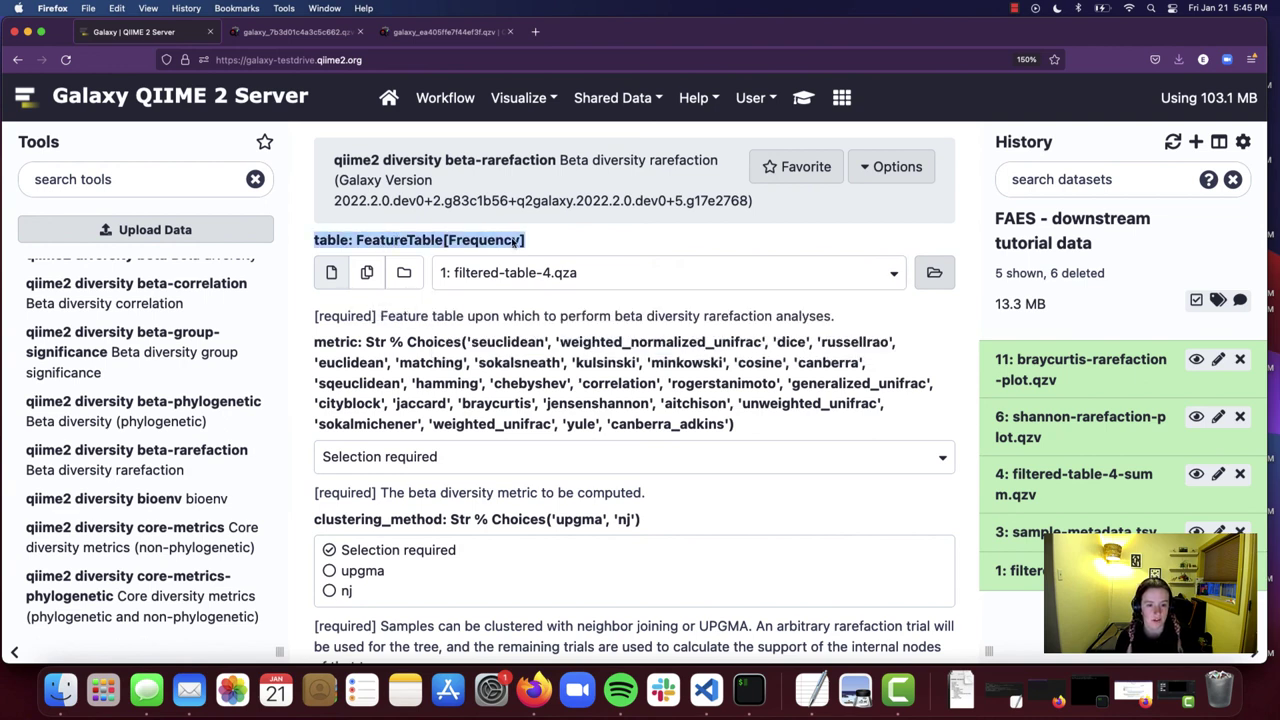
left_click(576, 241)
Set the beta-rarefaction metric to braycurtis and the clustering method to nj
scroll(519, 365, "down", 2)
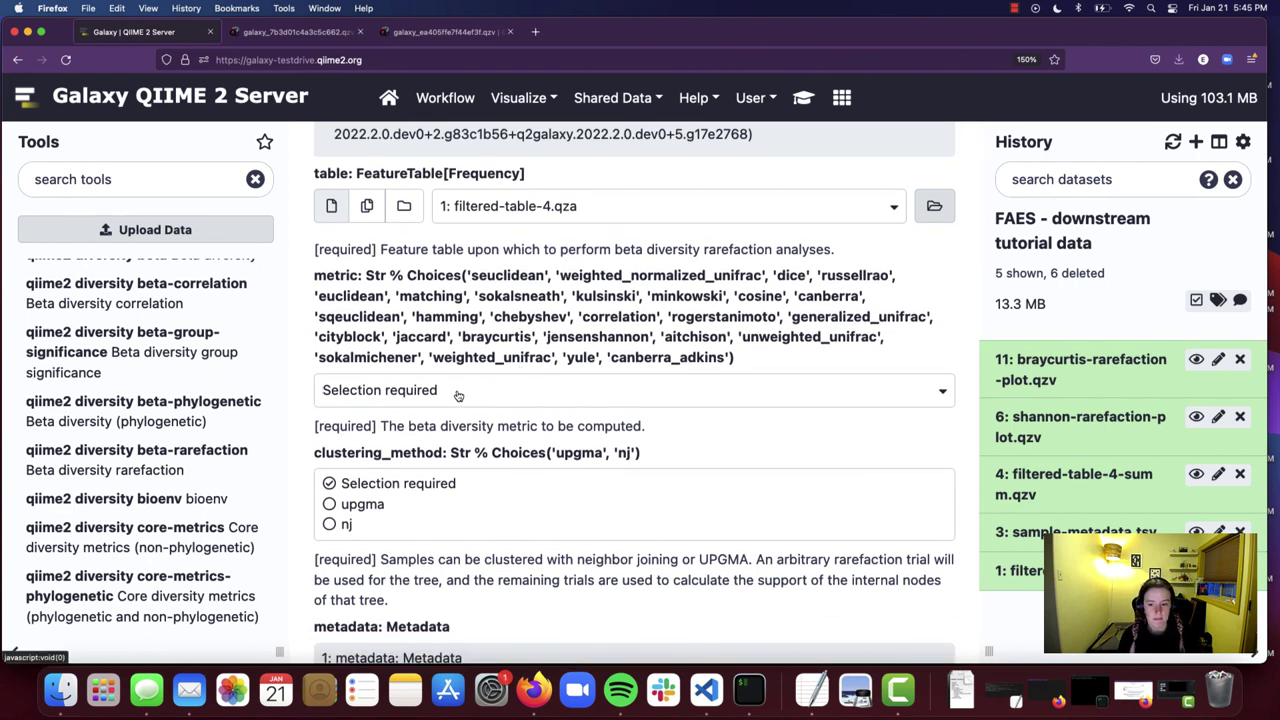
left_click(458, 393)
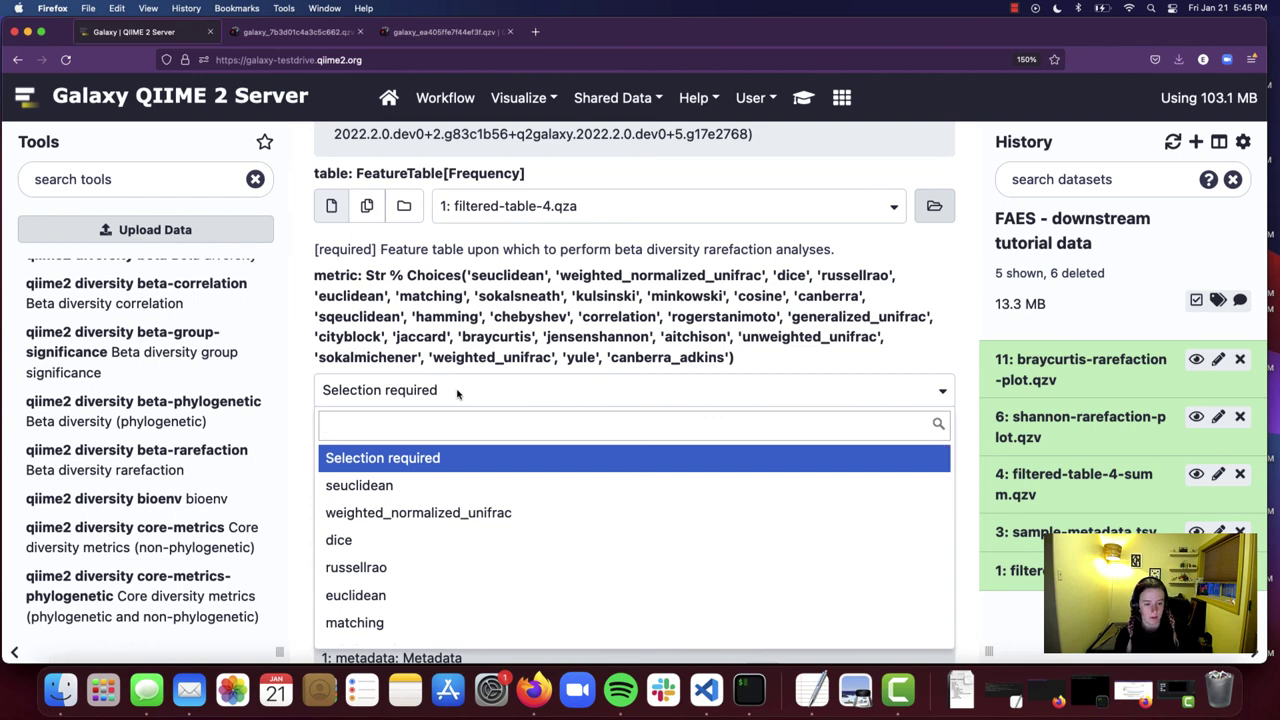
type("br")
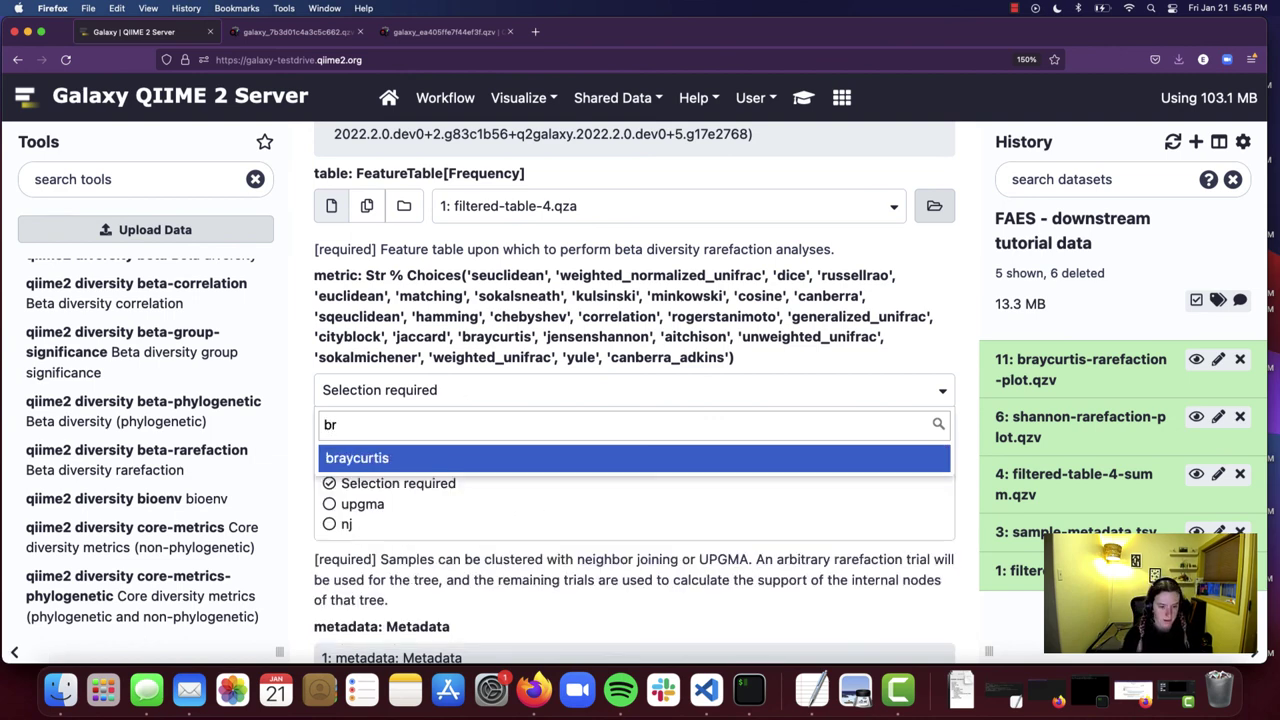
left_click(395, 457)
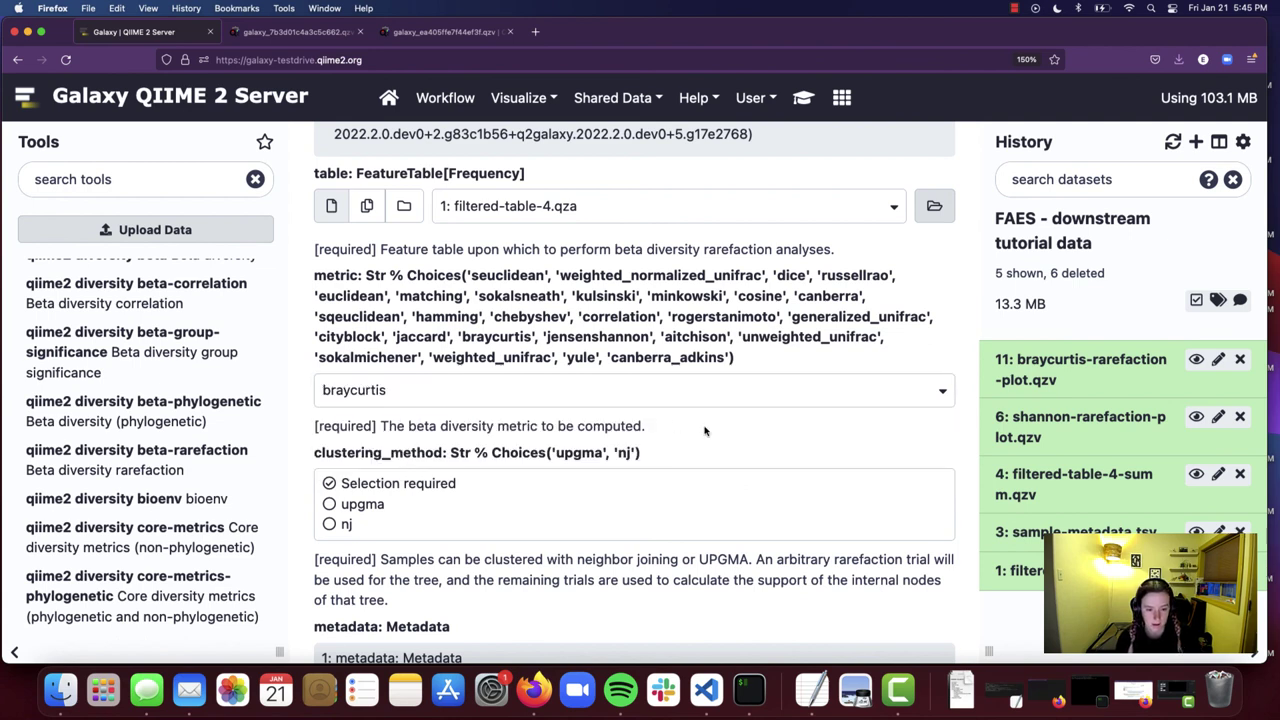
scroll(704, 430, "down", 1)
scroll(704, 430, "down", 4)
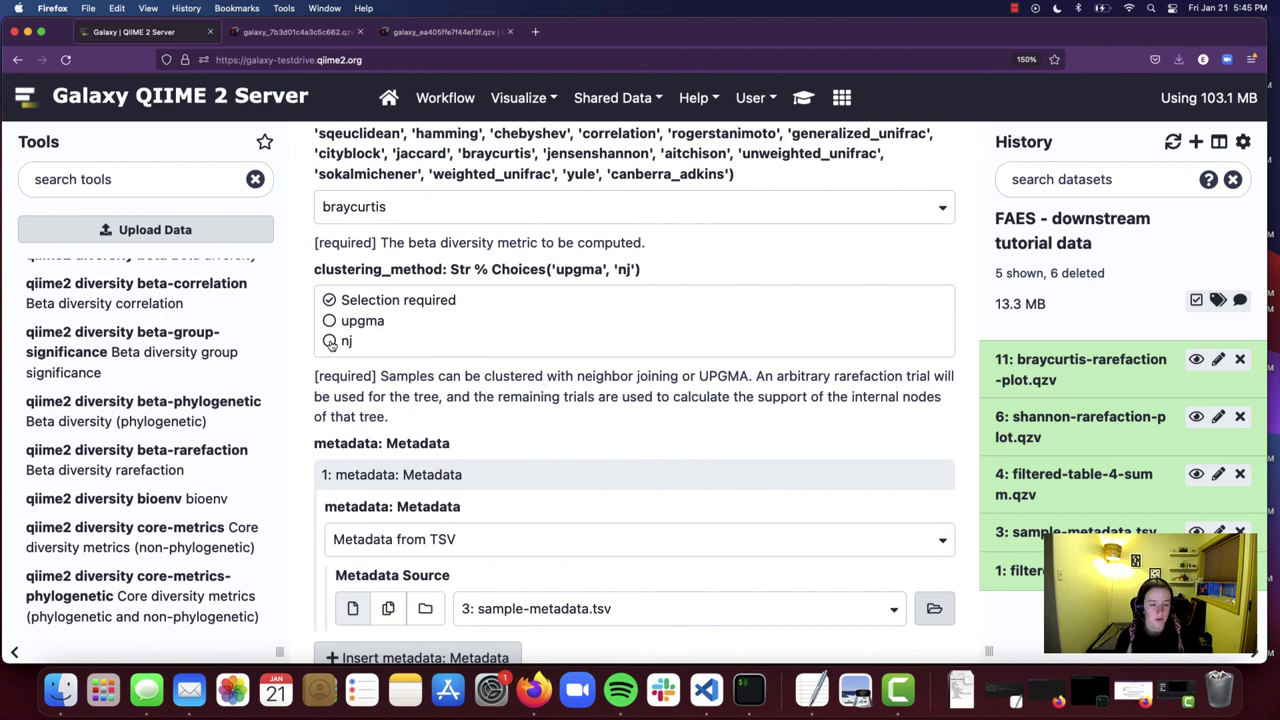
left_click(330, 342)
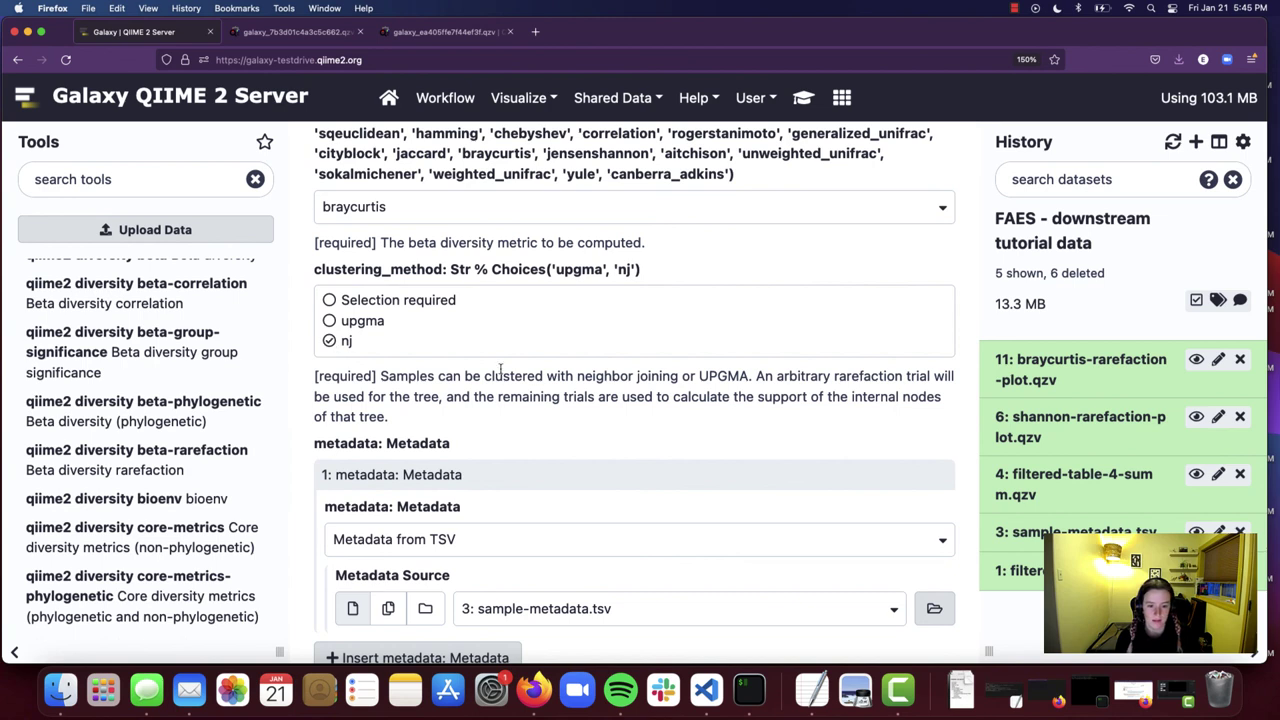
Use Metadata from TSV as the metadata type with sample-metadata.tsv as its source
scroll(609, 383, "down", 5)
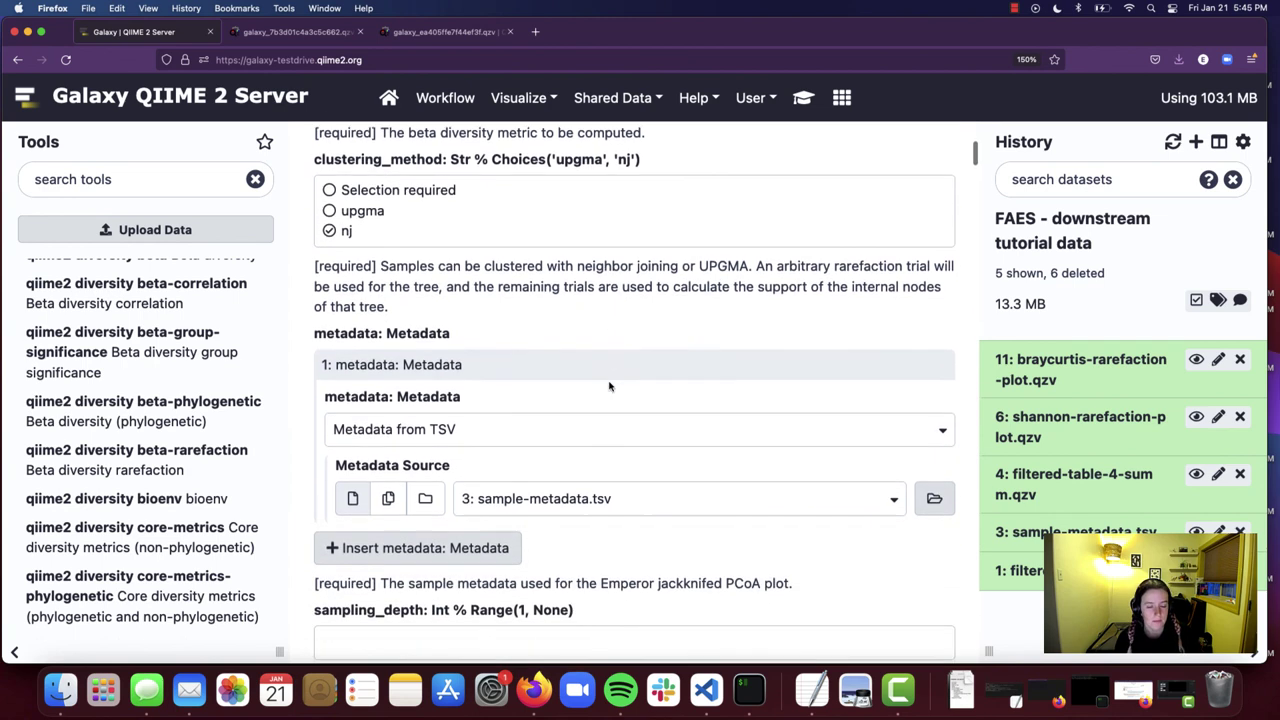
scroll(610, 387, "down", 2)
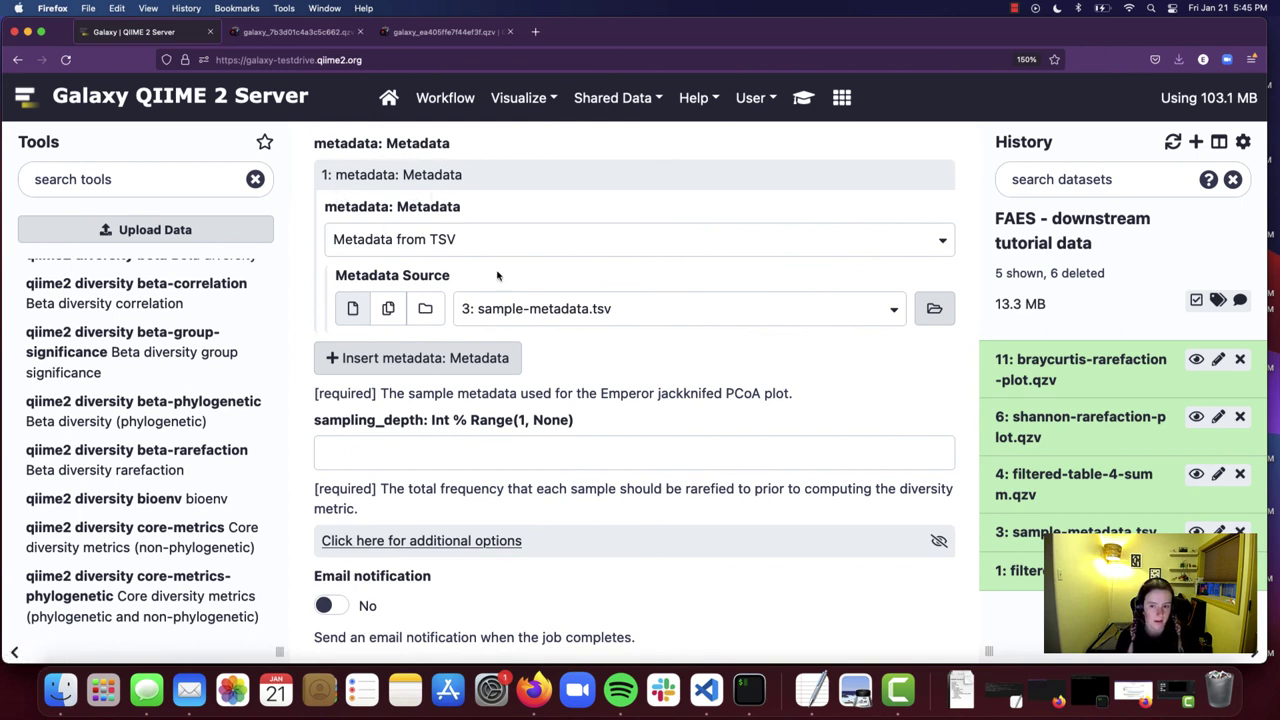
left_click(560, 246)
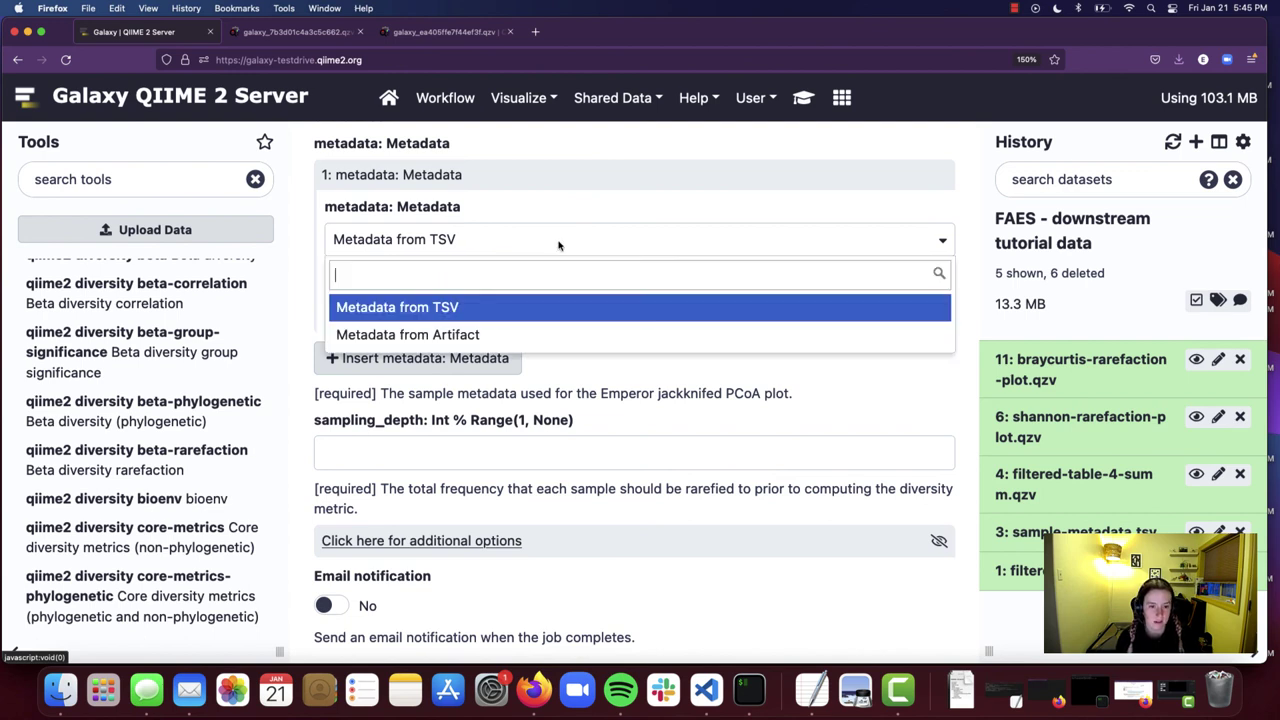
left_click(469, 311)
scroll(706, 288, "down", 2)
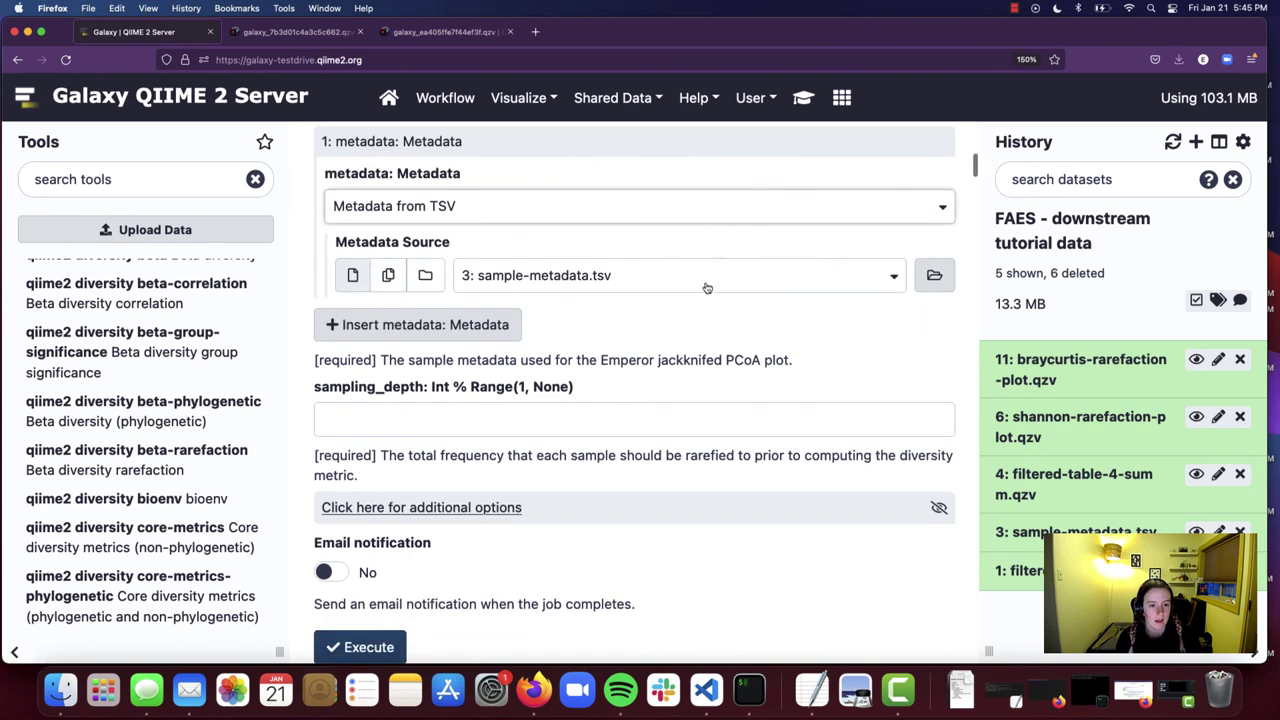
scroll(706, 288, "down", 1)
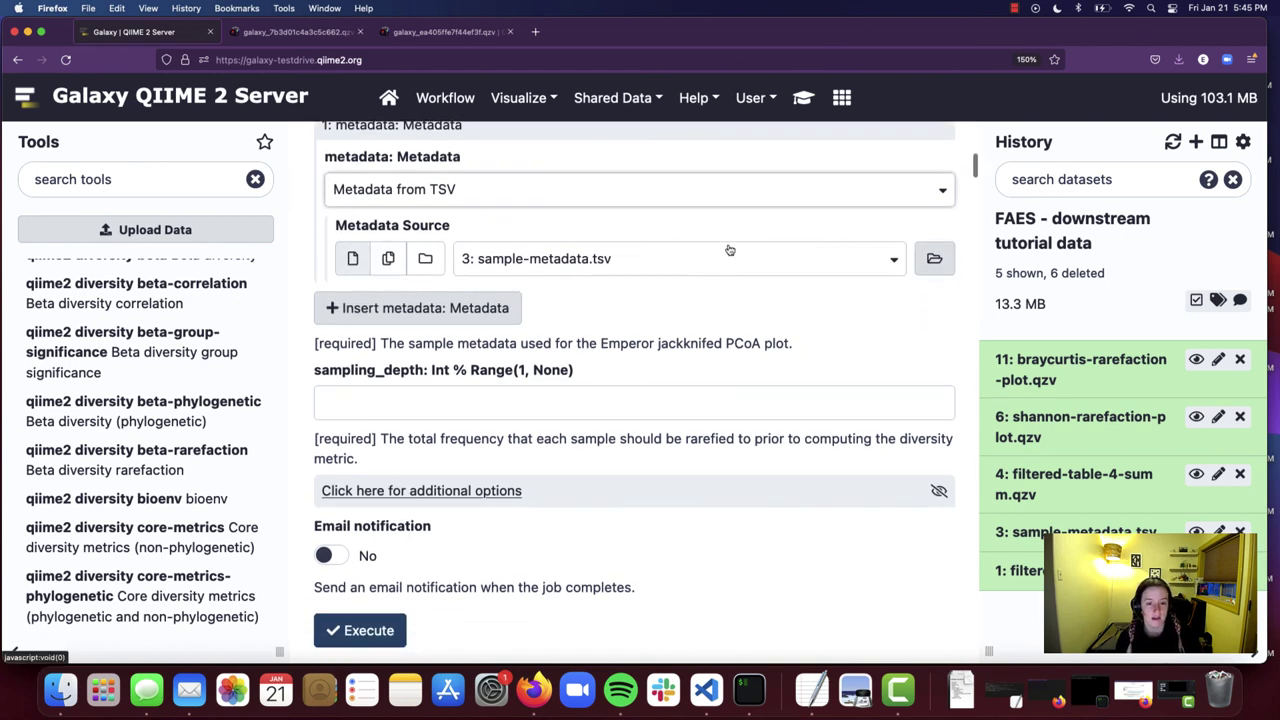
left_click(896, 262)
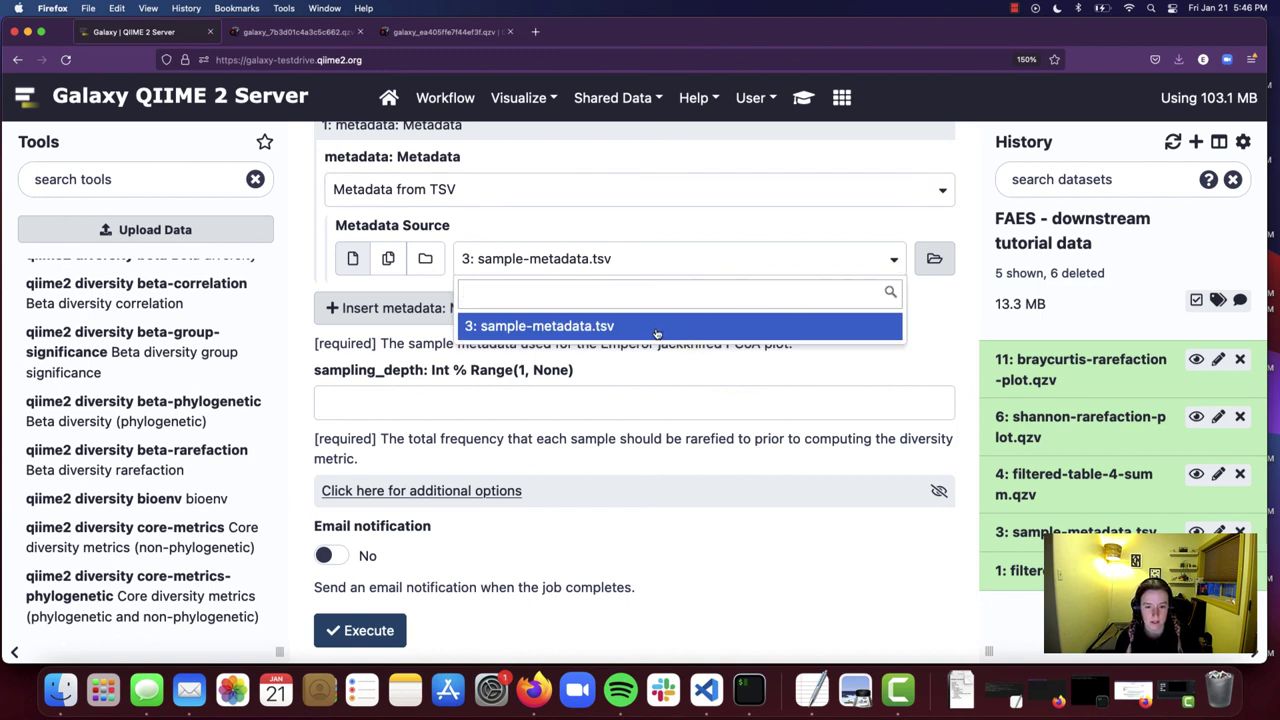
left_click(857, 312)
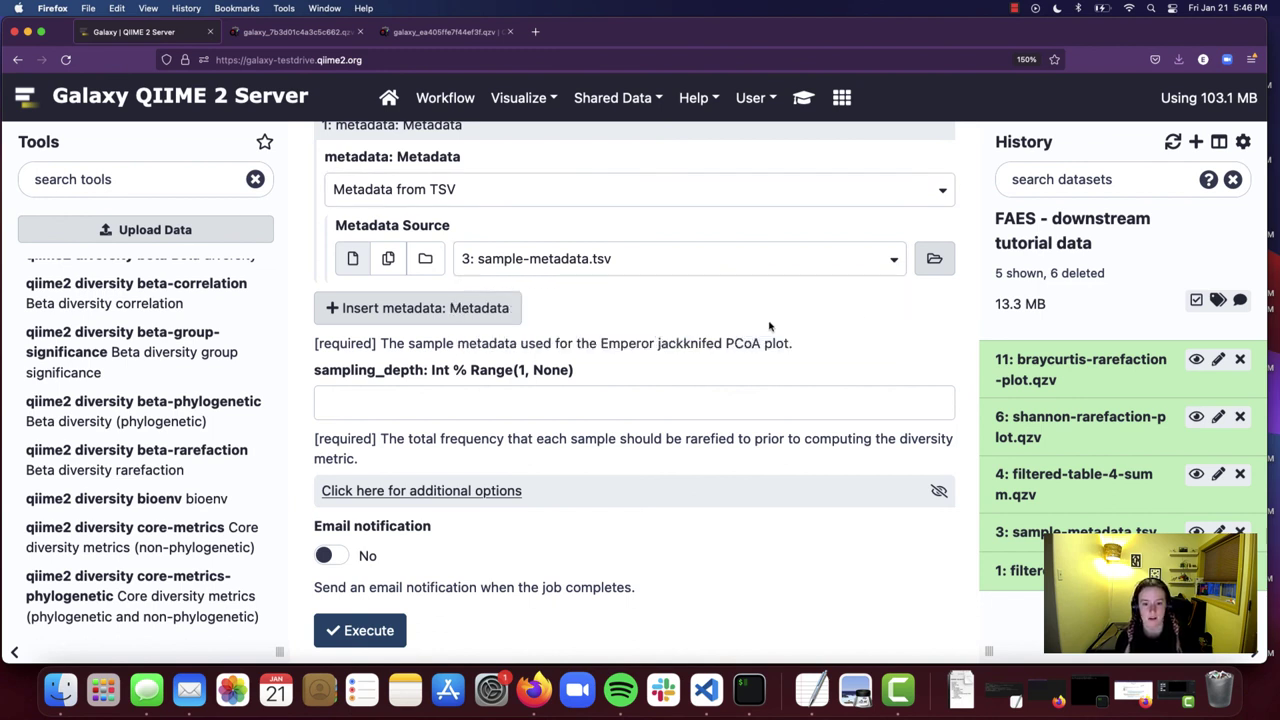
Set the sampling depth to 100 and execute the beta-rarefaction job
scroll(686, 325, "down", 5)
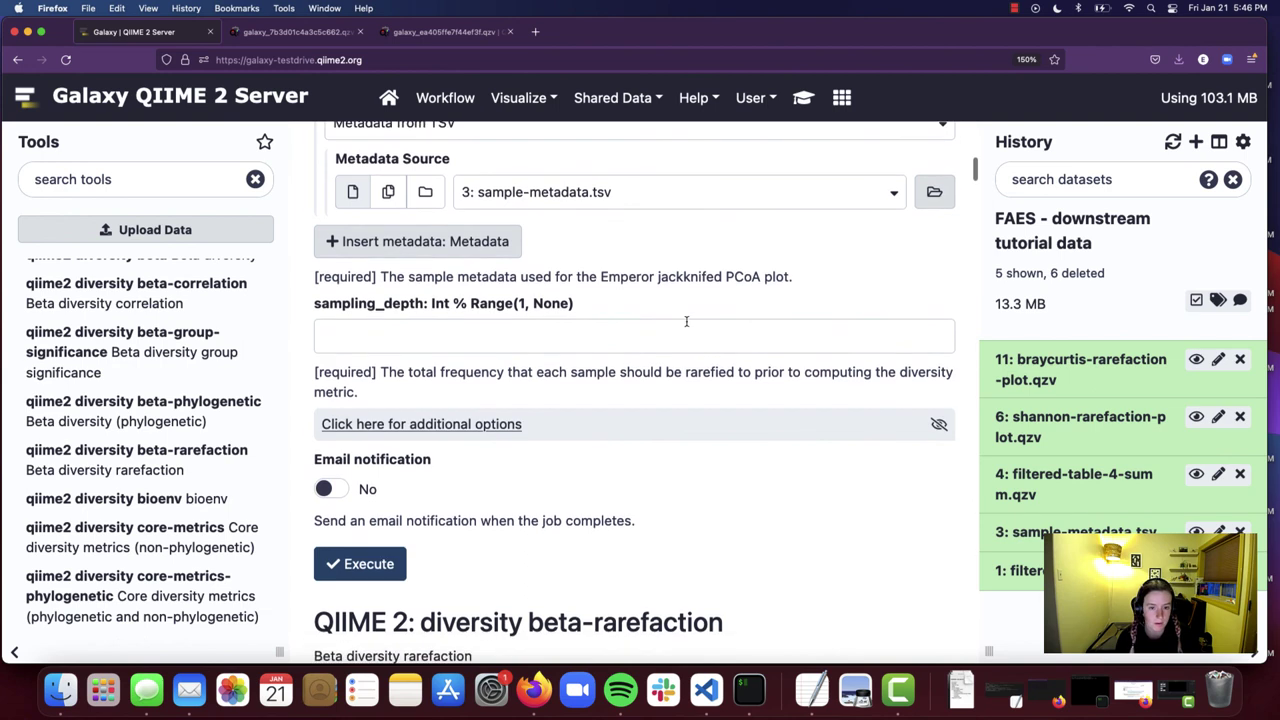
scroll(686, 325, "down", 3)
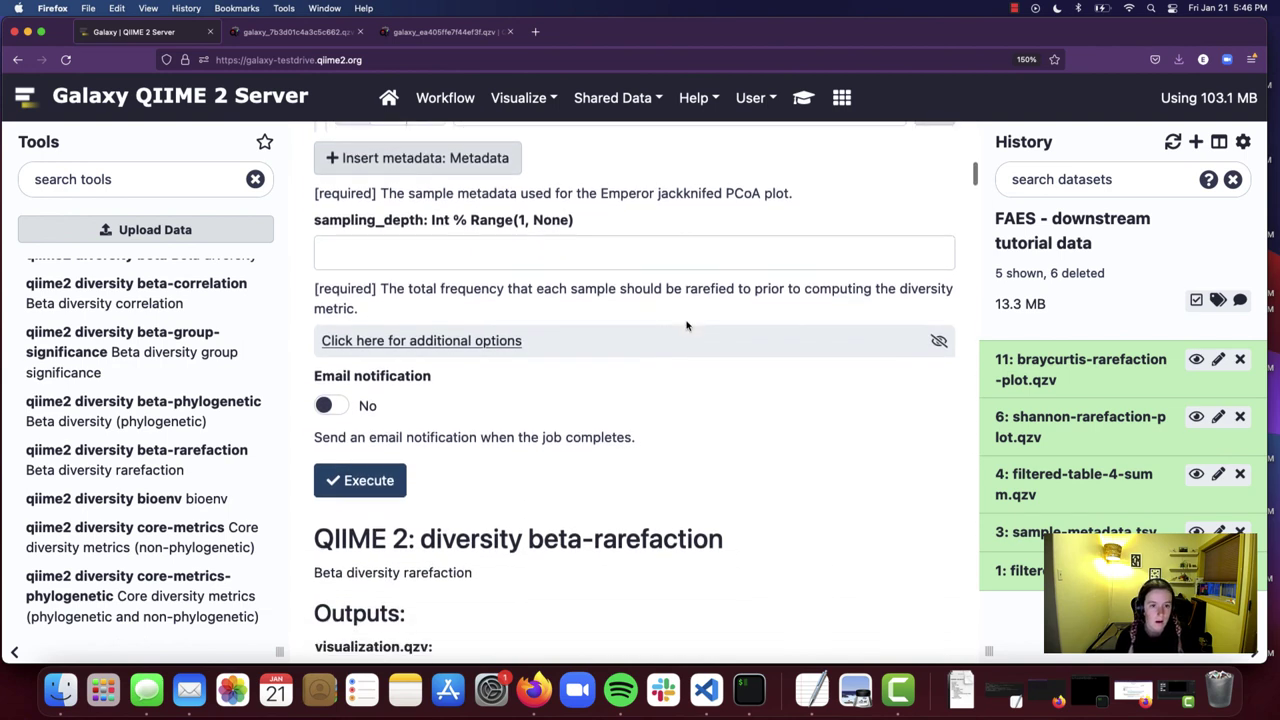
double_click(354, 222)
left_click(414, 250)
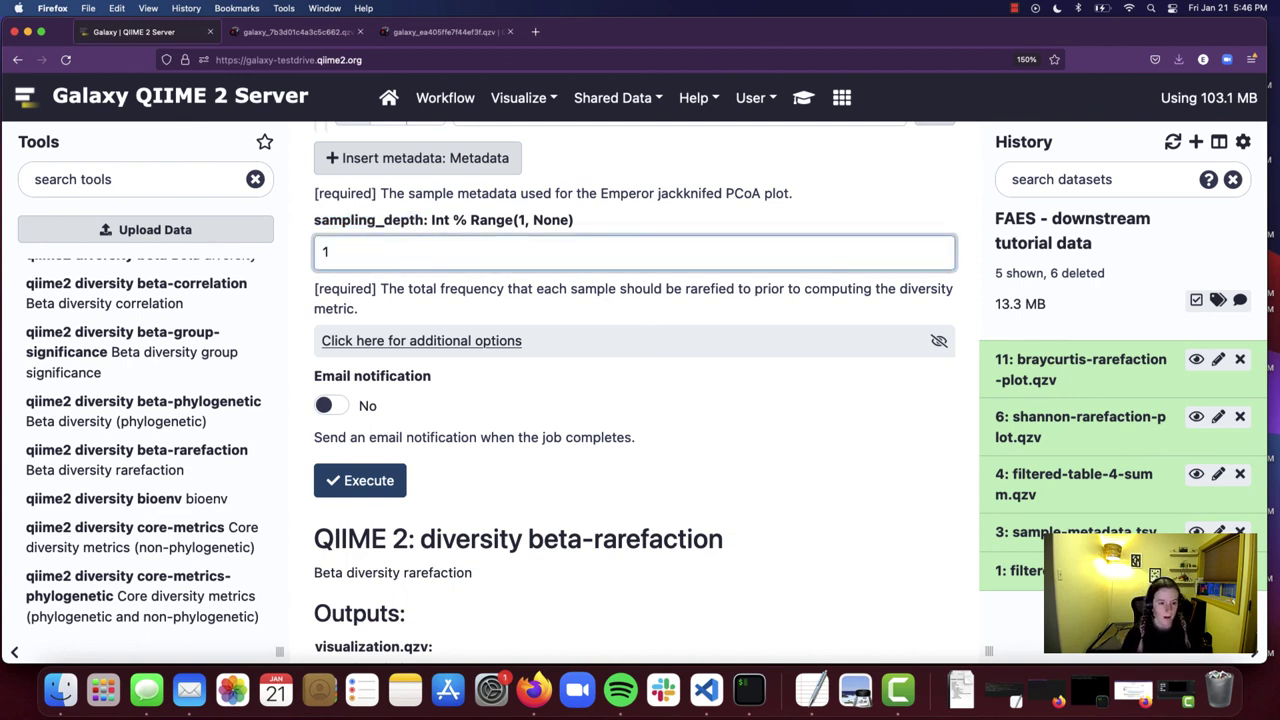
left_click(523, 307)
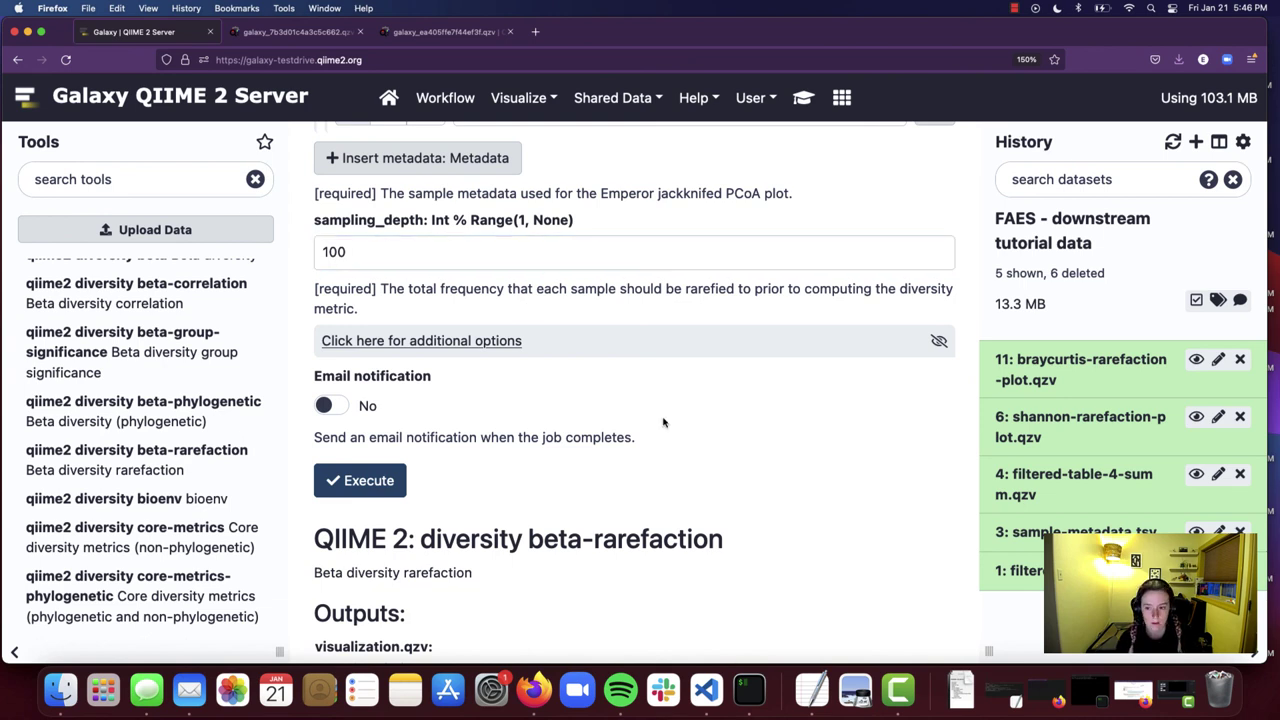
scroll(663, 422, "down", 2)
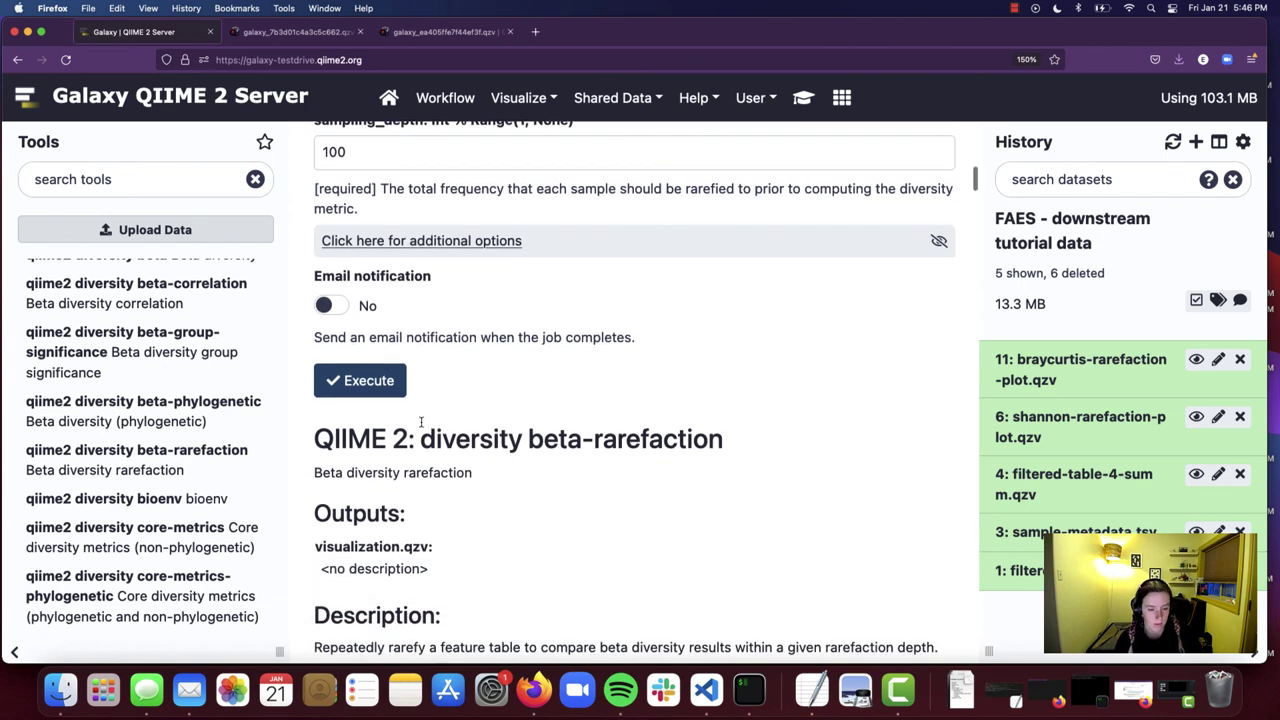
left_click(379, 383)
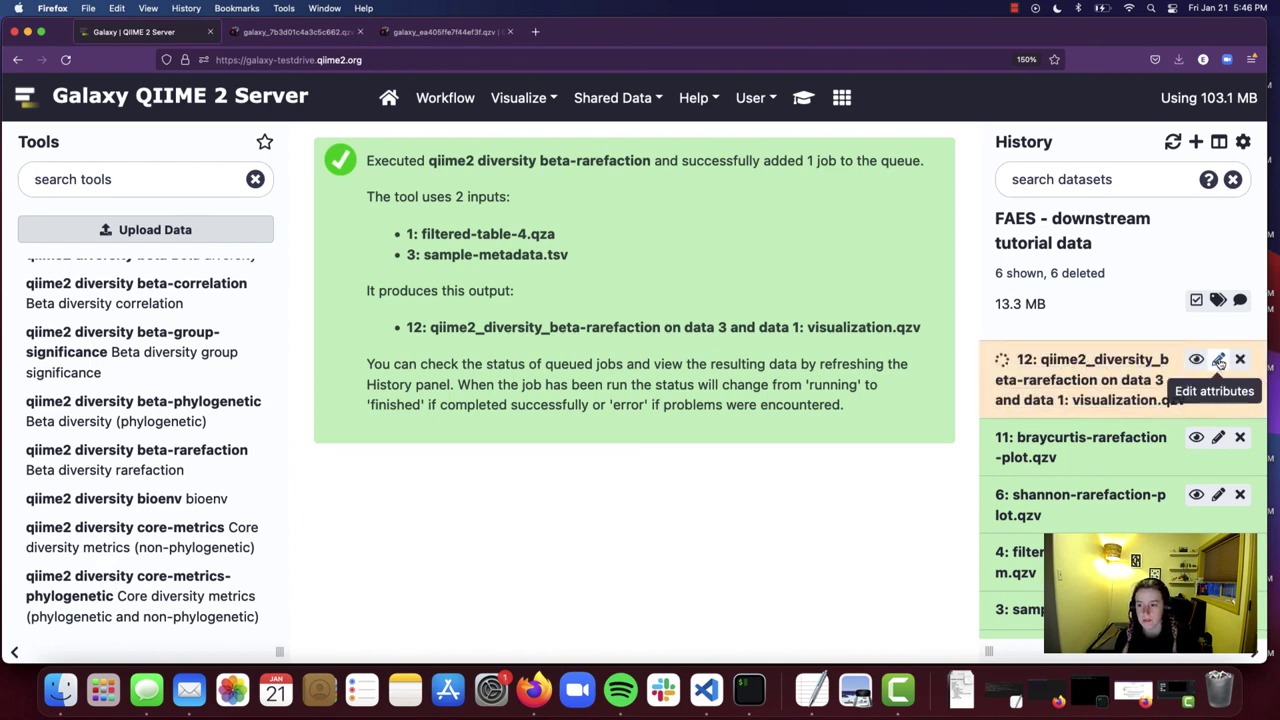
Rename the new beta-rarefaction visualization dataset to braycurtis-rarefaction-plot-100.qzv and save its attributes
left_click(1219, 362)
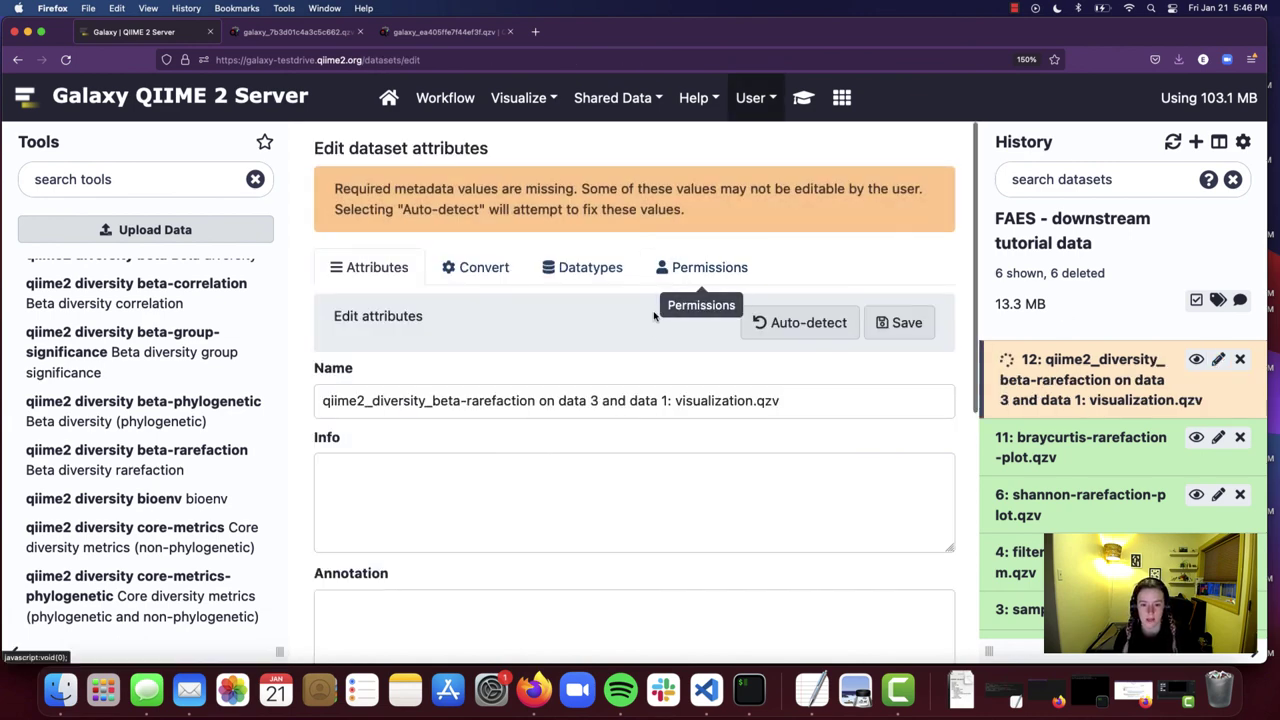
triple_click(548, 400)
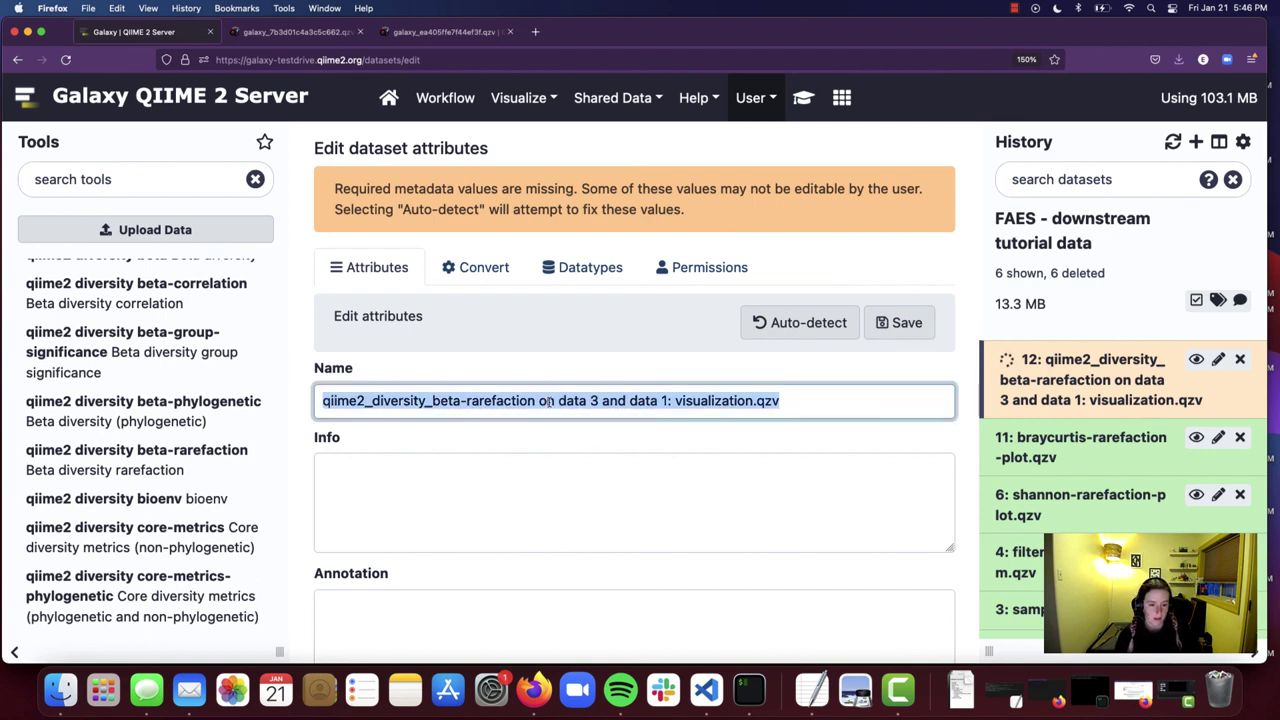
key("BackSpace")
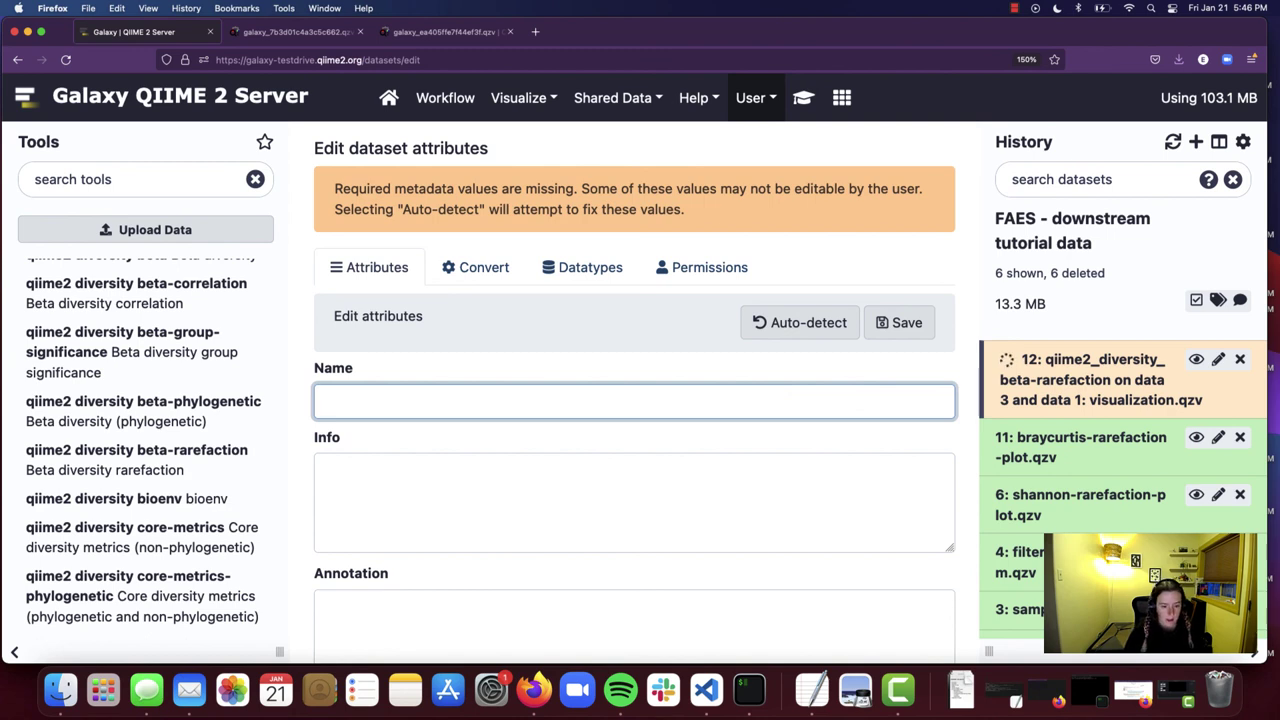
type("bray")
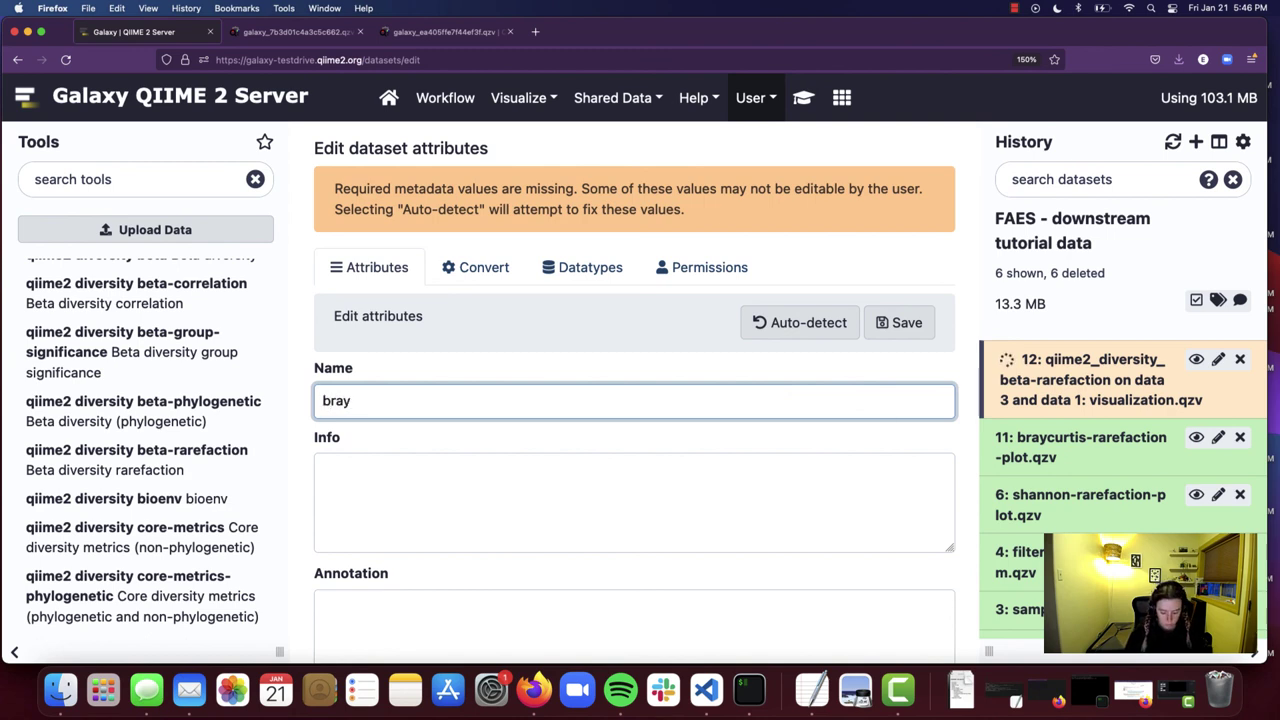
type("curtis-rar")
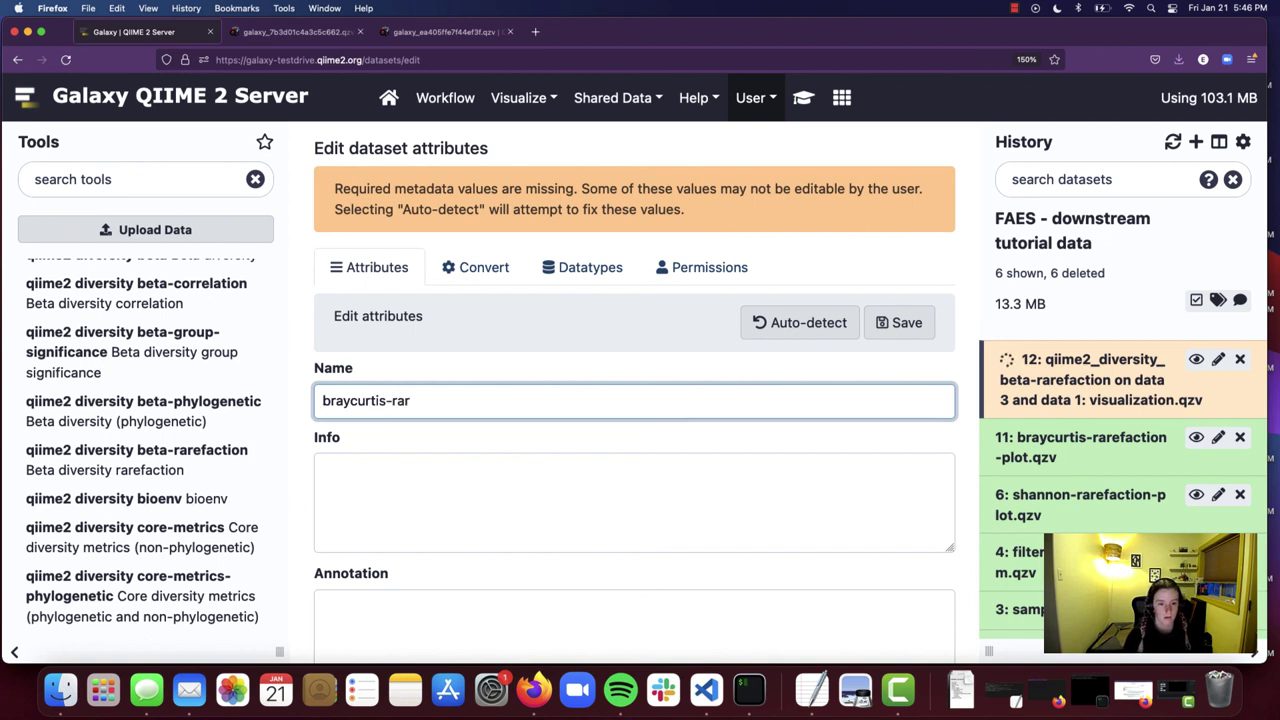
type("efaction")
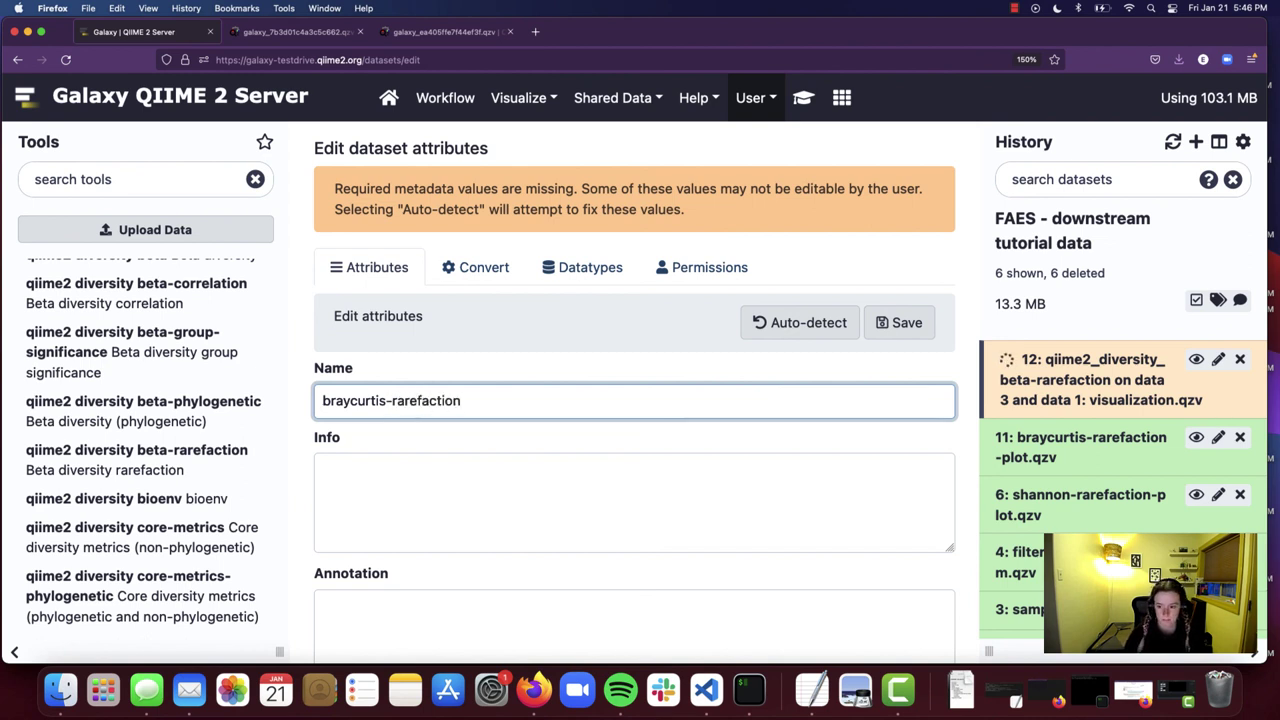
type("-plot-100.qzv")
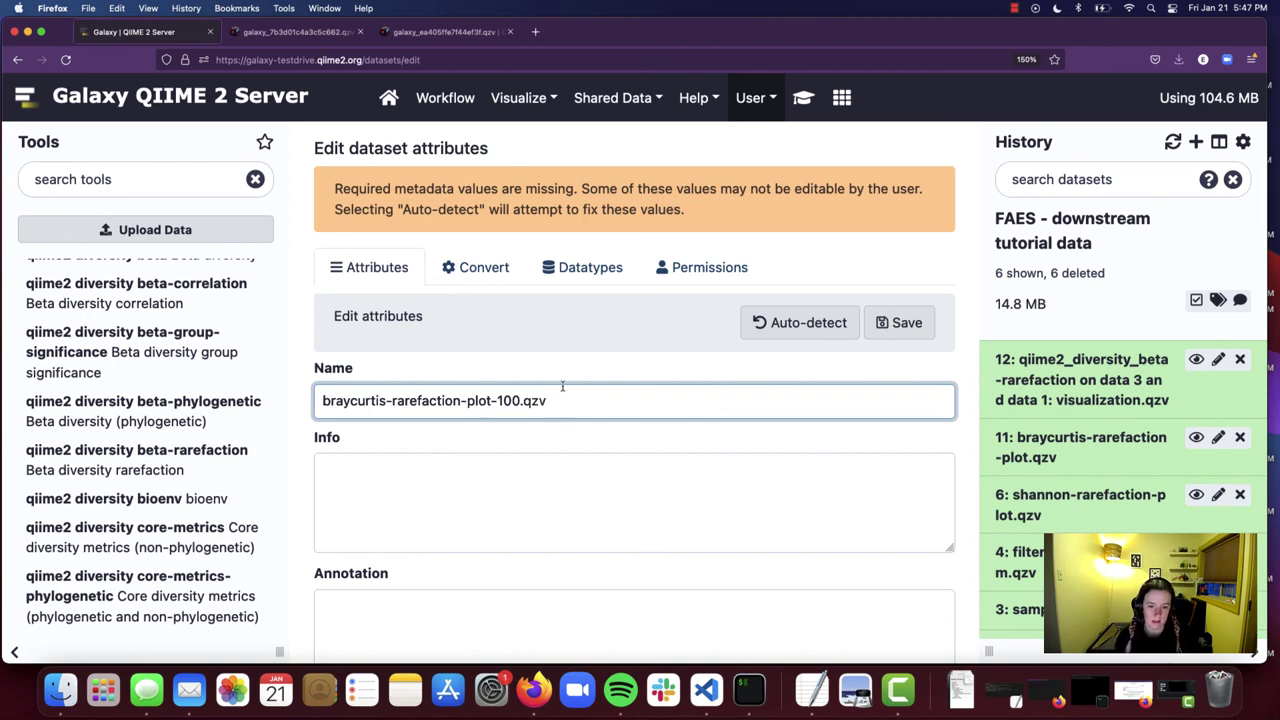
left_click(562, 377)
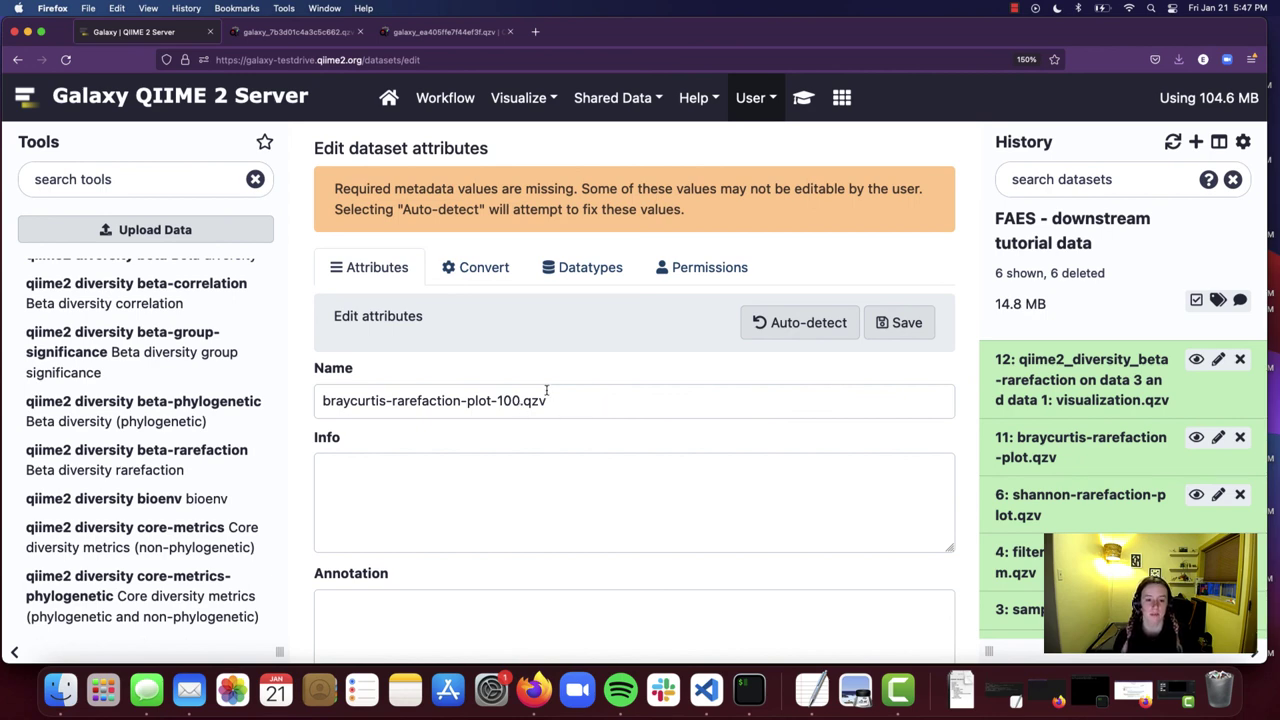
left_click(907, 323)
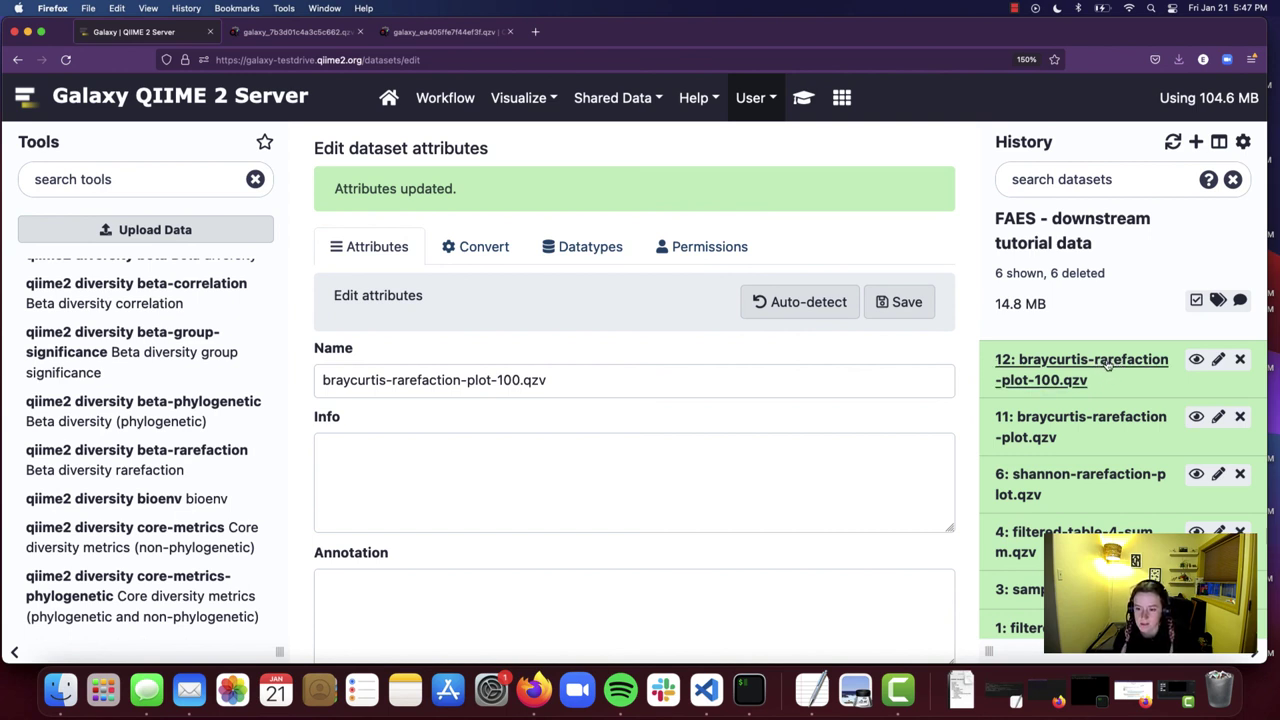
Open braycurtis-rarefaction-plot-100.qzv from the history in QIIME 2 View
left_click(1107, 366)
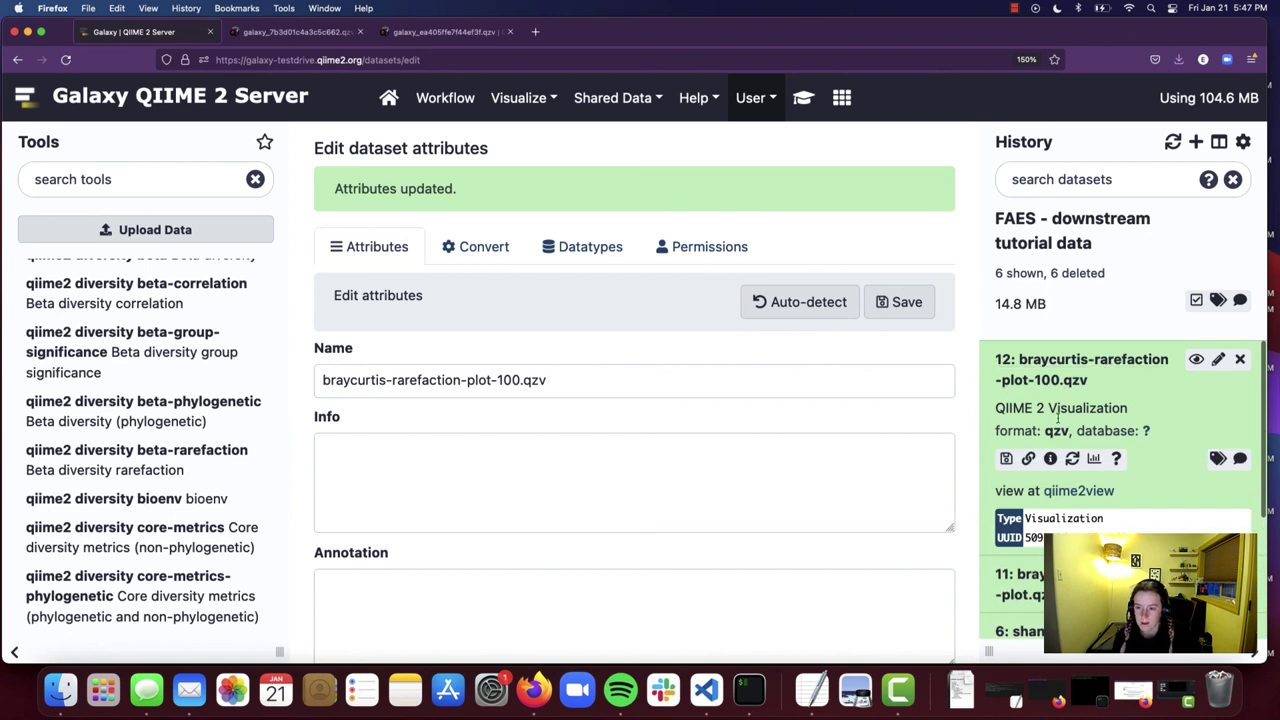
scroll(1130, 425, "down", 1)
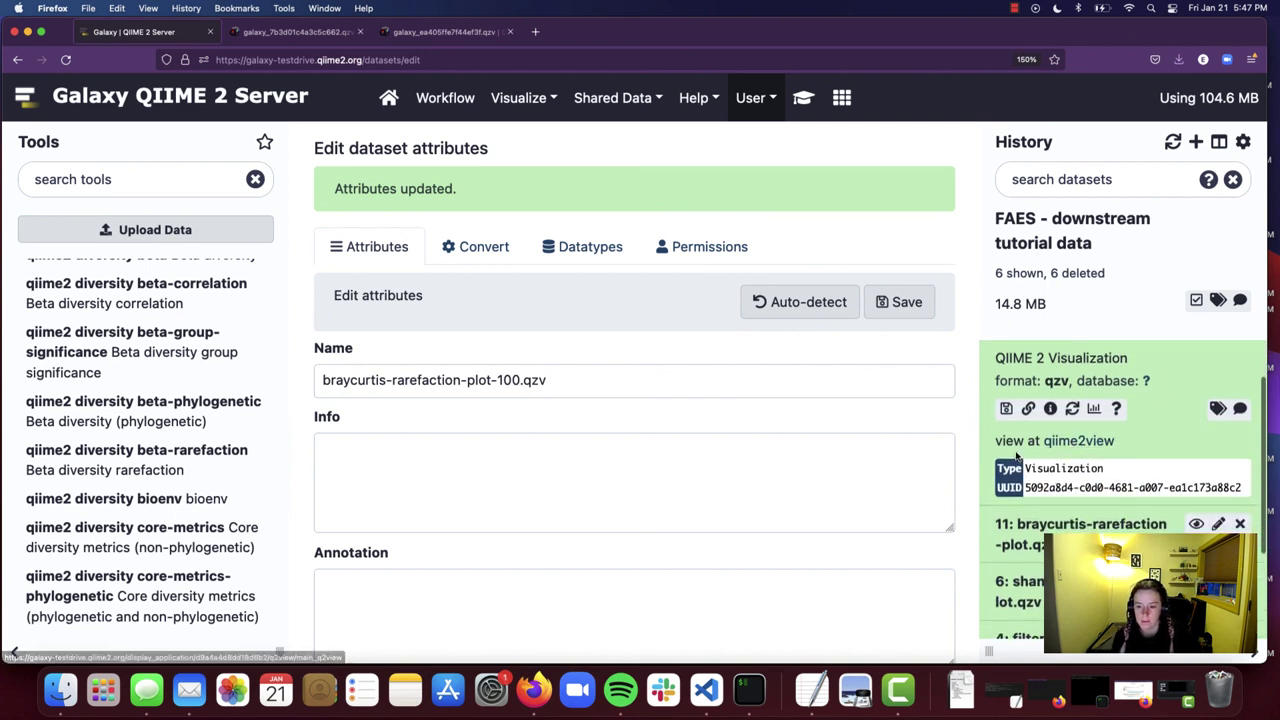
left_click(1081, 441)
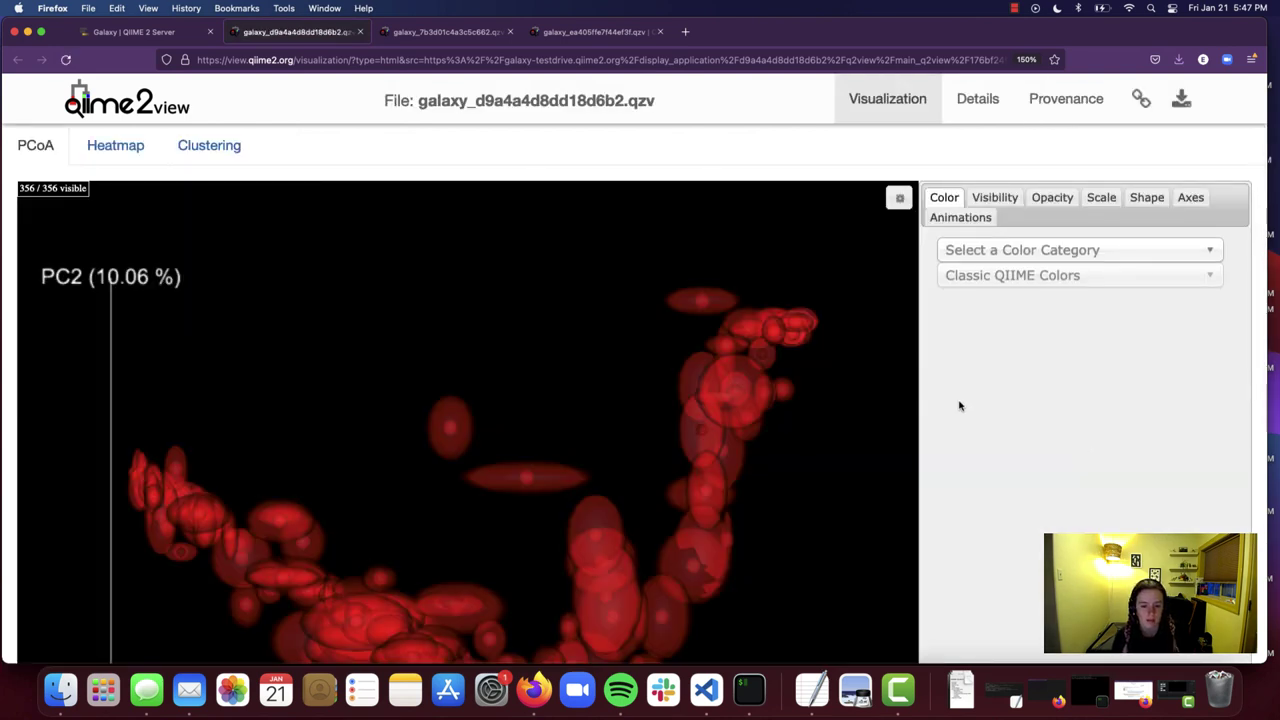
Examine the sizes and overlap of the sample ellipsoids in the depth-100 PCoA plot from several angles
scroll(946, 414, "down", 4)
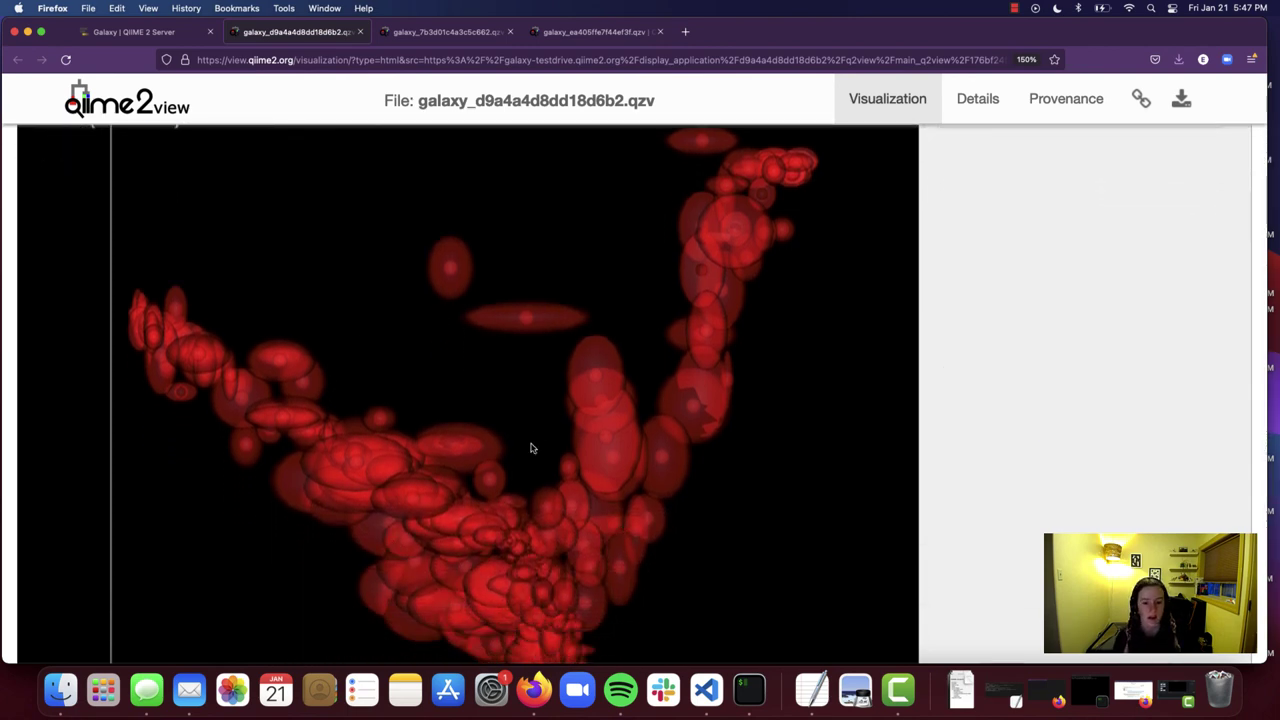
scroll(997, 434, "down", 1)
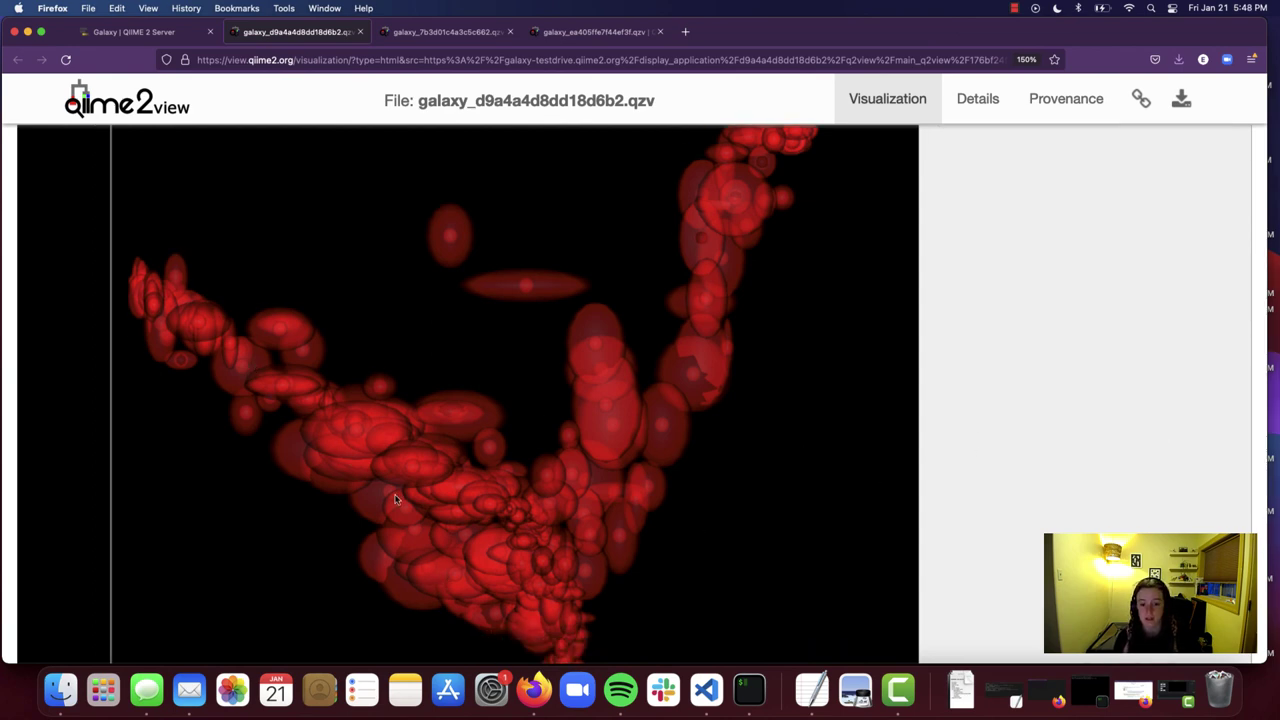
scroll(447, 555, "down", 3)
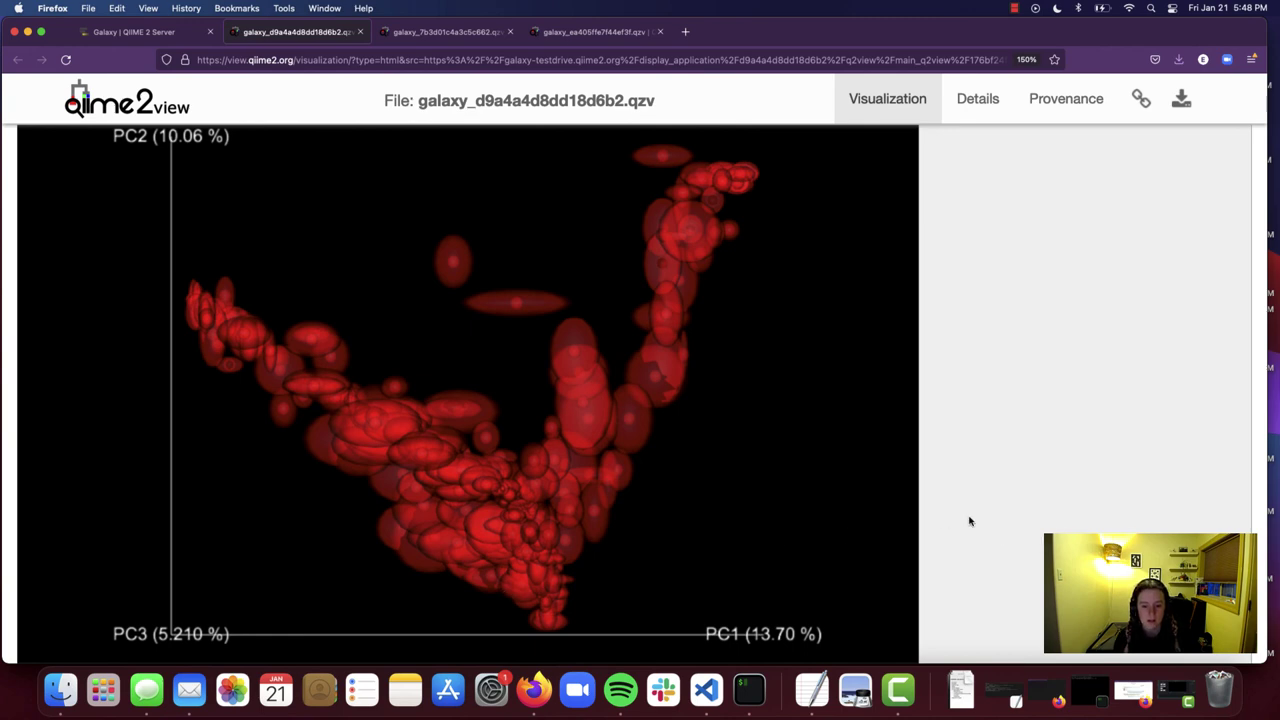
scroll(969, 520, "up", 2)
scroll(969, 520, "down", 3)
left_click_drag(451, 484, 204, 498)
left_click_drag(117, 514, 57, 500)
left_click_drag(297, 452, 648, 458)
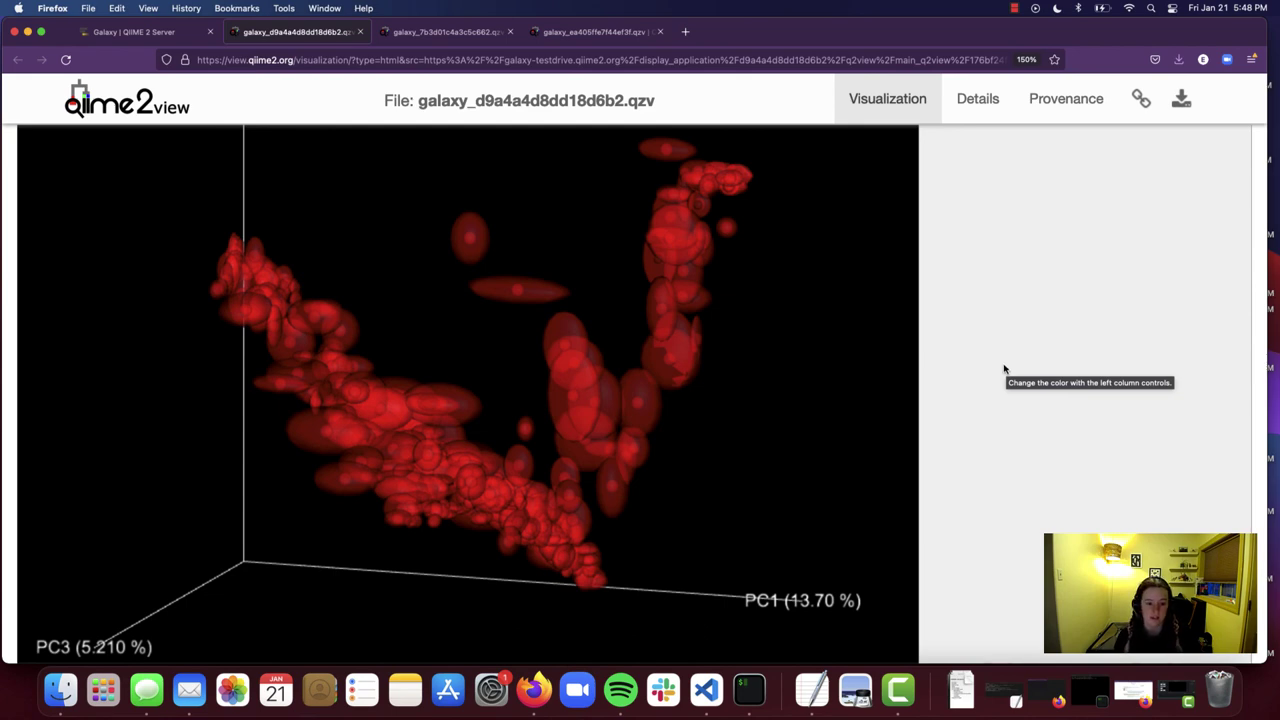
scroll(1005, 369, "up", 3)
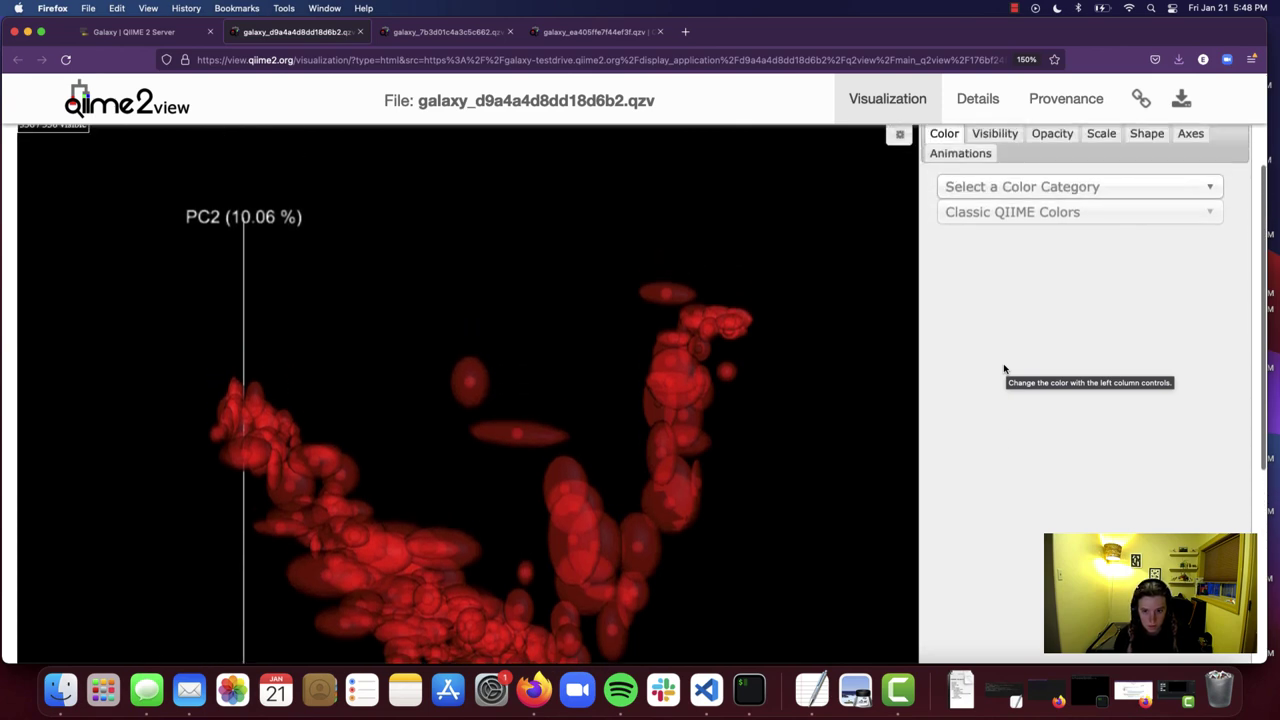